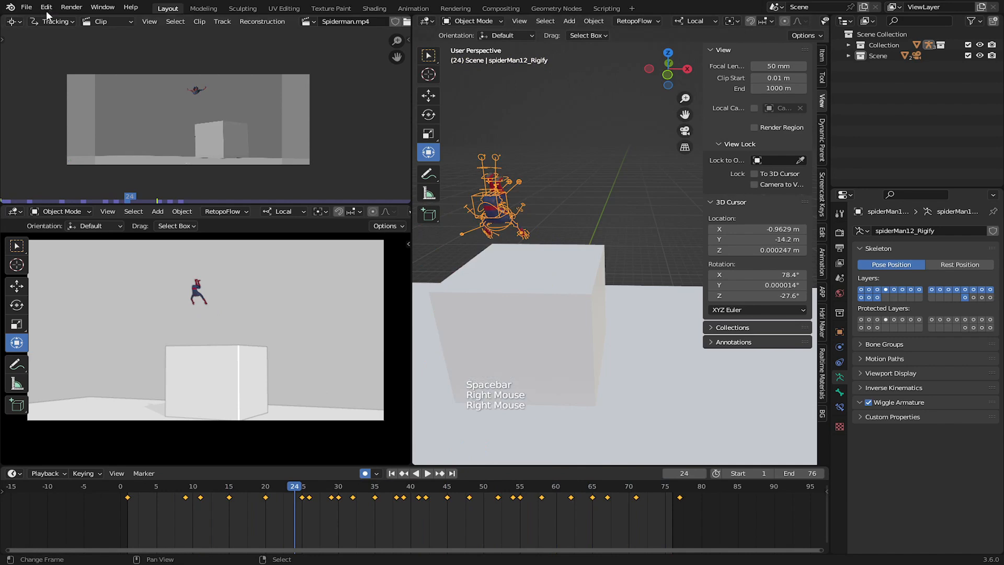
Check the default keyframe interpolation in the Animation preferences.
click(46, 7)
click(68, 163)
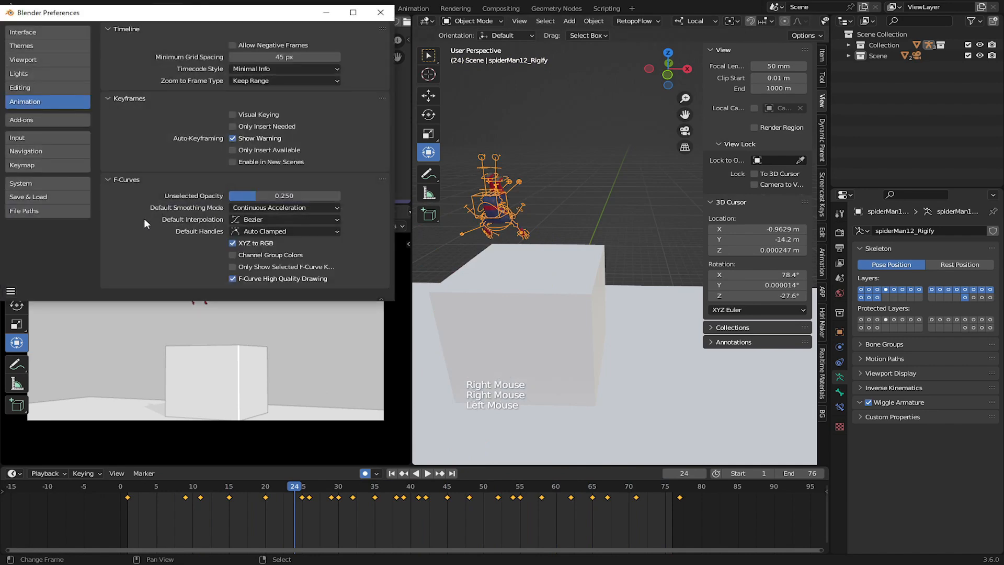
click(240, 221)
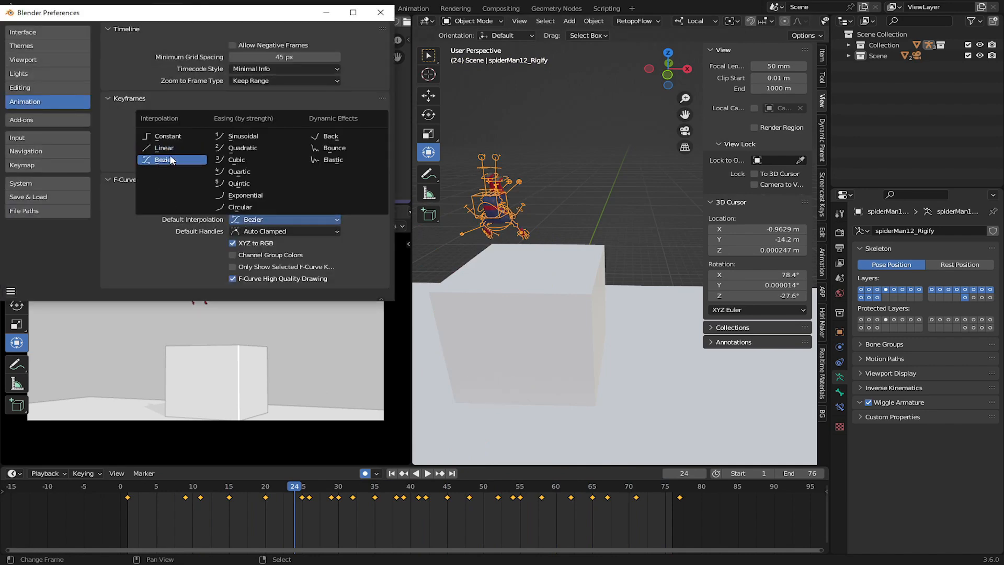
click(392, 14)
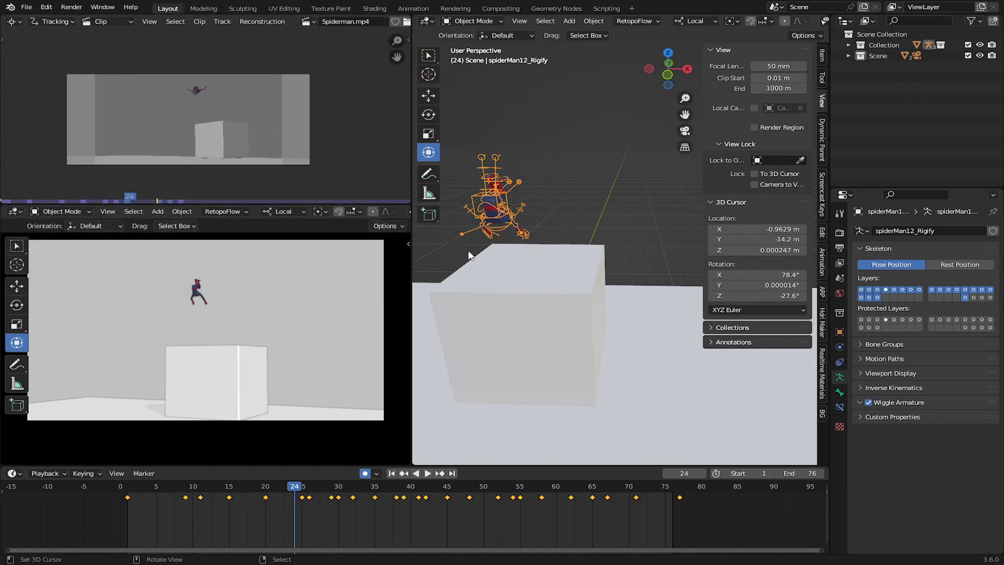
Switch the Spider-Man rig to Pose Mode and select all of its bones.
click(469, 21)
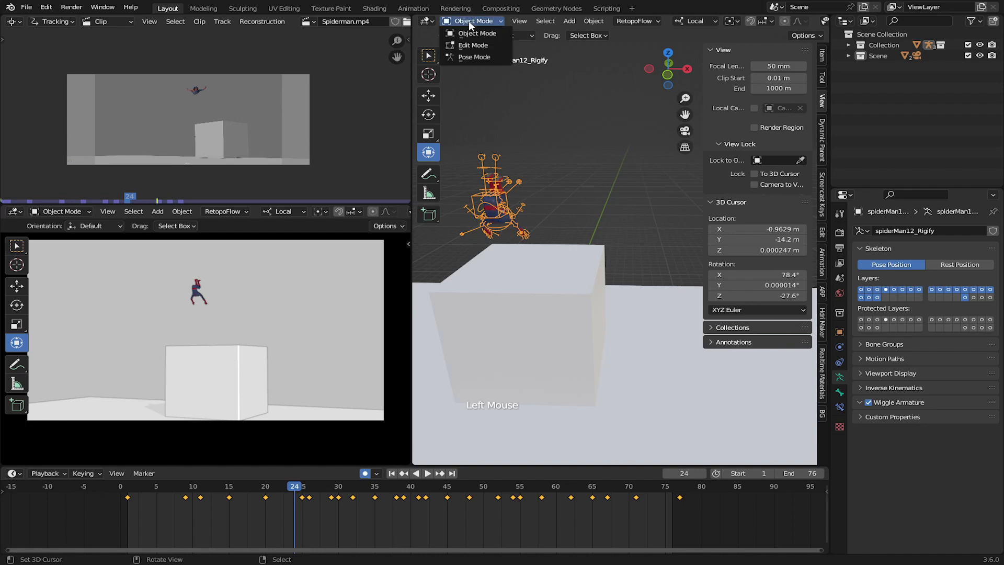
click(470, 59)
key(a)
key(a)
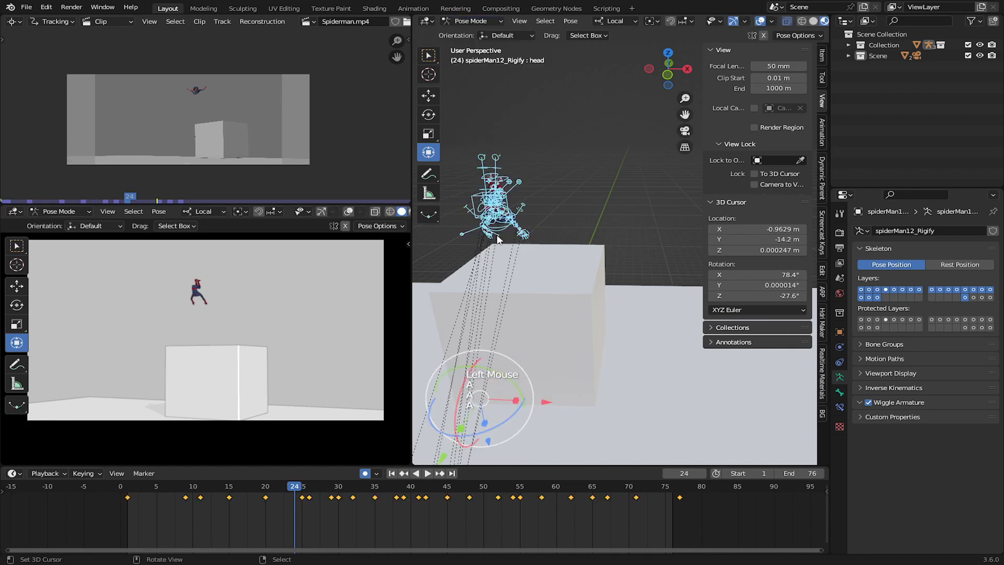
Try to set the rig's keyframe interpolation to Bezier from the timeline.
key(t)
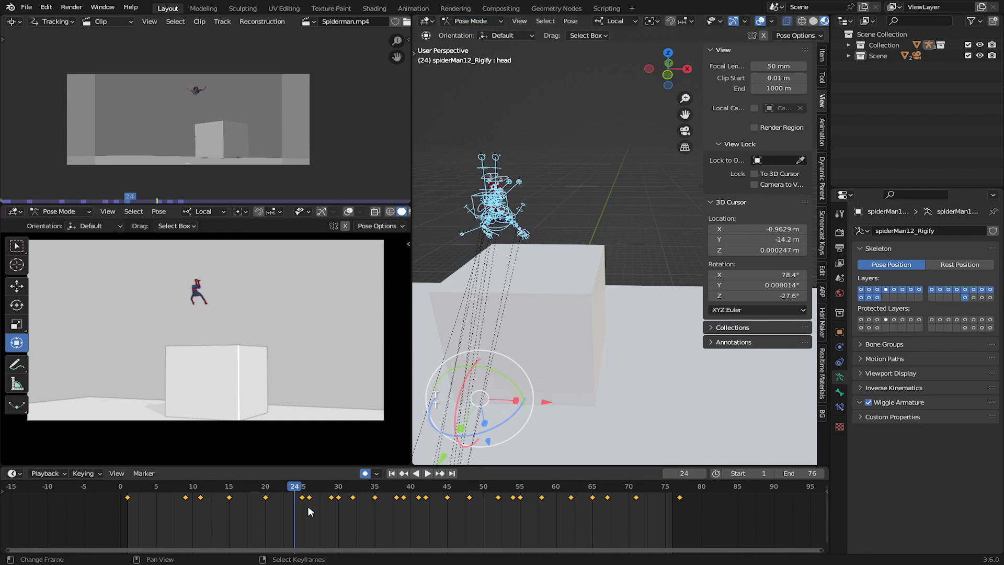
key(t)
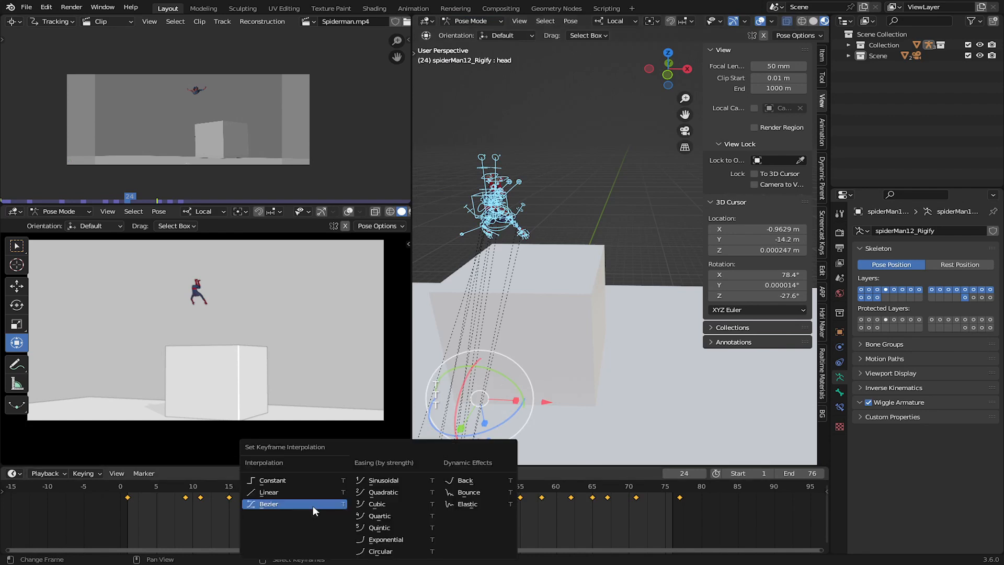
click(283, 502)
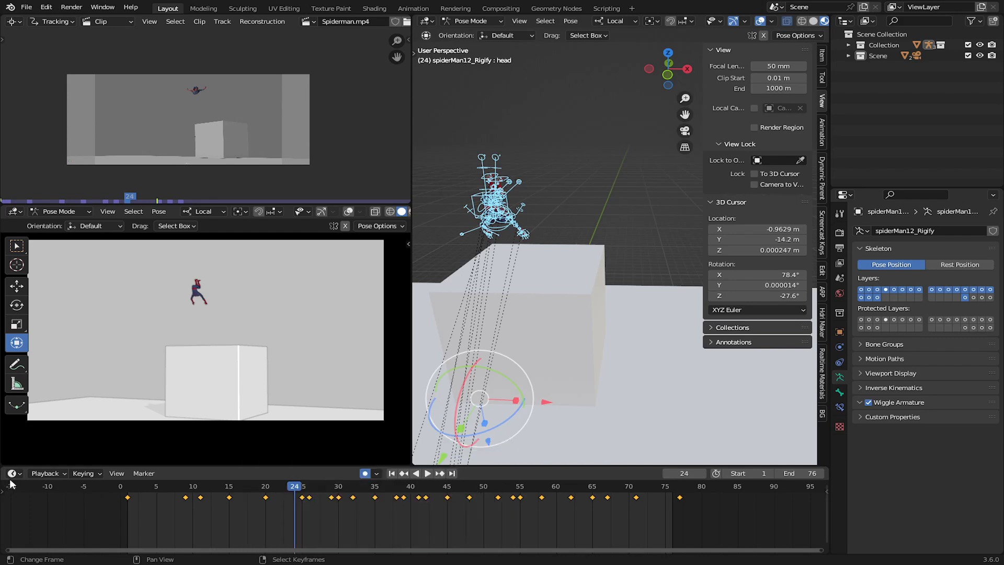
Show the rig's curves in the Graph Editor and set the interpolation of all keyframes to Bezier.
click(13, 474)
click(157, 390)
scroll(332, 533, down, 2)
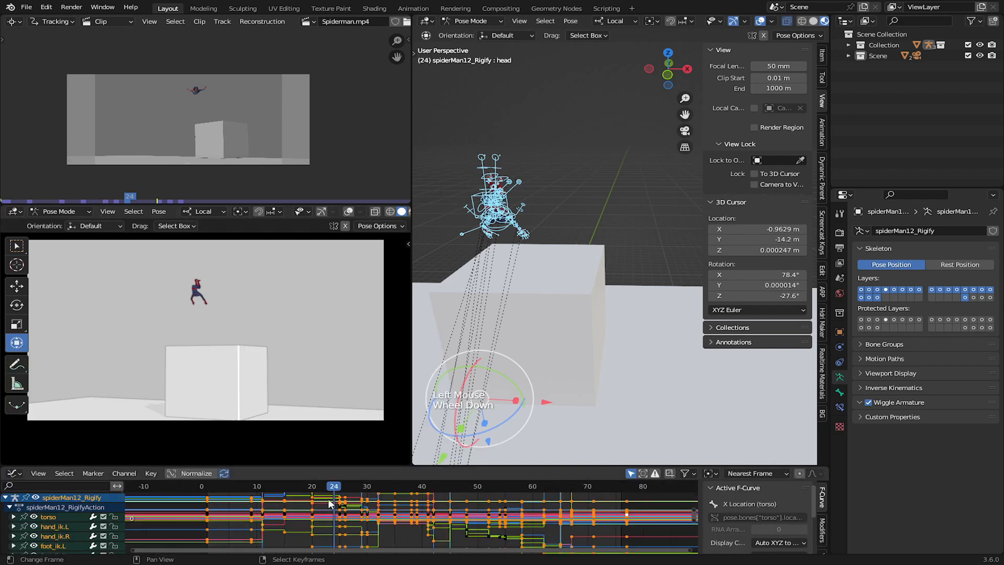
middle_drag(324, 533, 331, 536)
scroll(332, 536, down, 2)
scroll(332, 531, down, 1)
key(a)
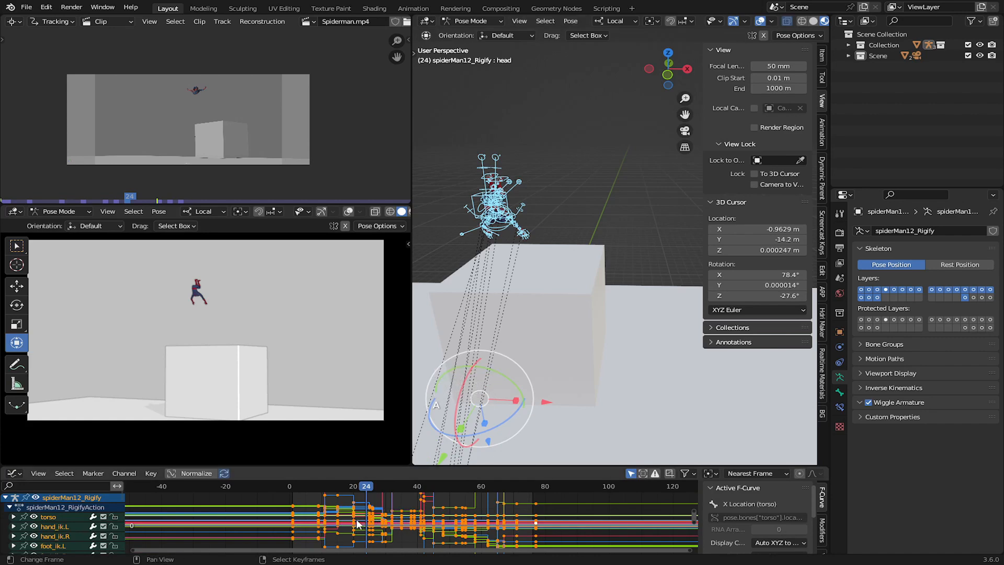
key(t)
click(305, 506)
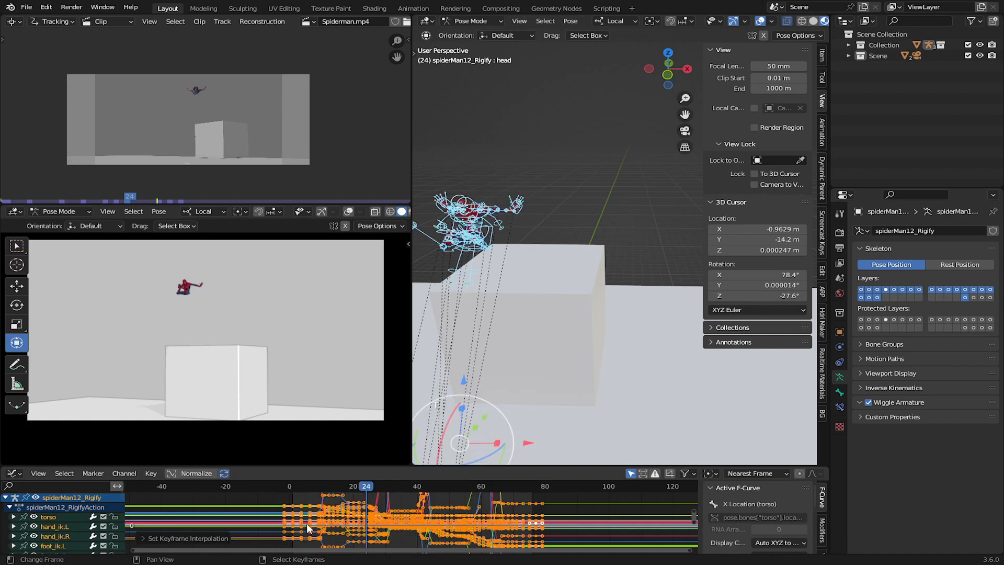
Play back the animation and scrub to frame 22 to review the smoothed motion.
key(space)
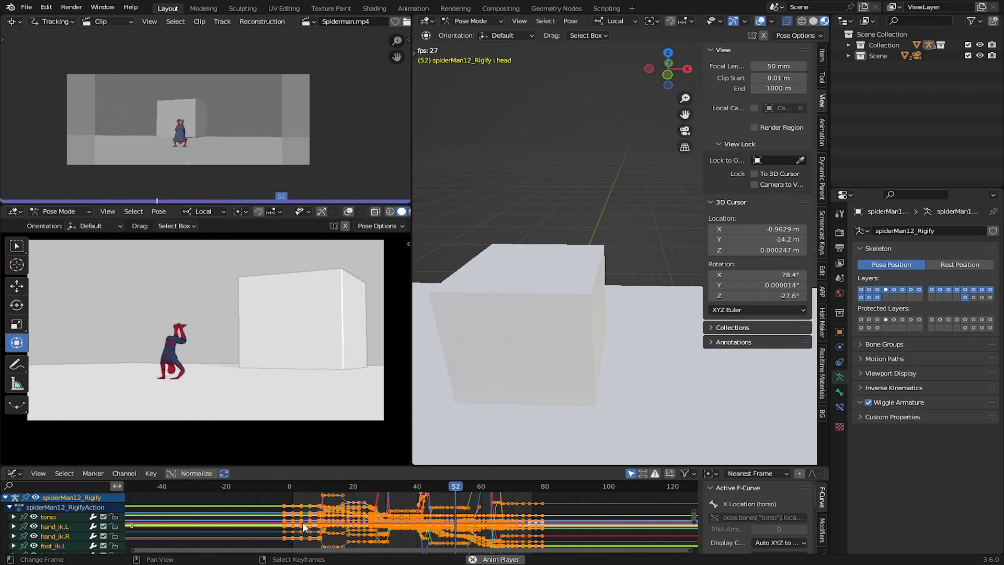
key(space)
click(356, 522)
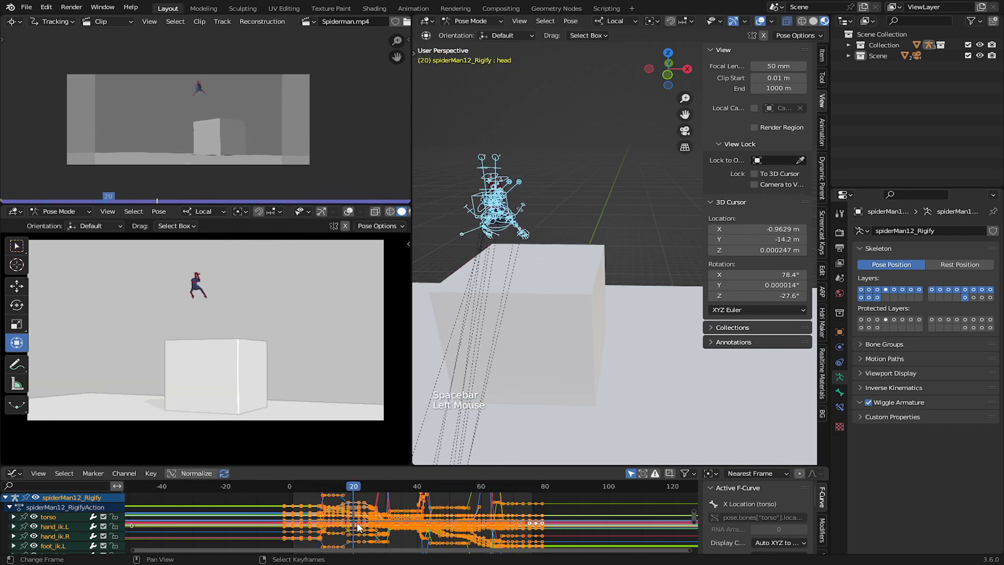
mouse_move(357, 523)
mouse_down()
mouse_move(367, 530)
mouse_move(359, 524)
mouse_up()
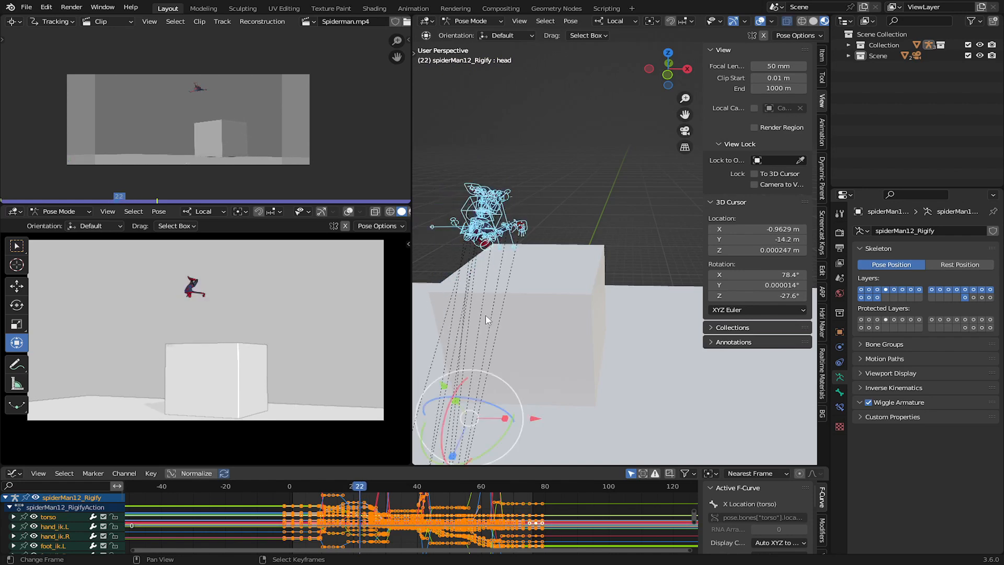
Examine the rig up close at frame 22, isolating the torso control and its curves.
middle_drag(486, 314, 444, 307)
shift+middle_drag(445, 308, 512, 246)
scroll(544, 262, up, 2)
scroll(578, 277, up, 2)
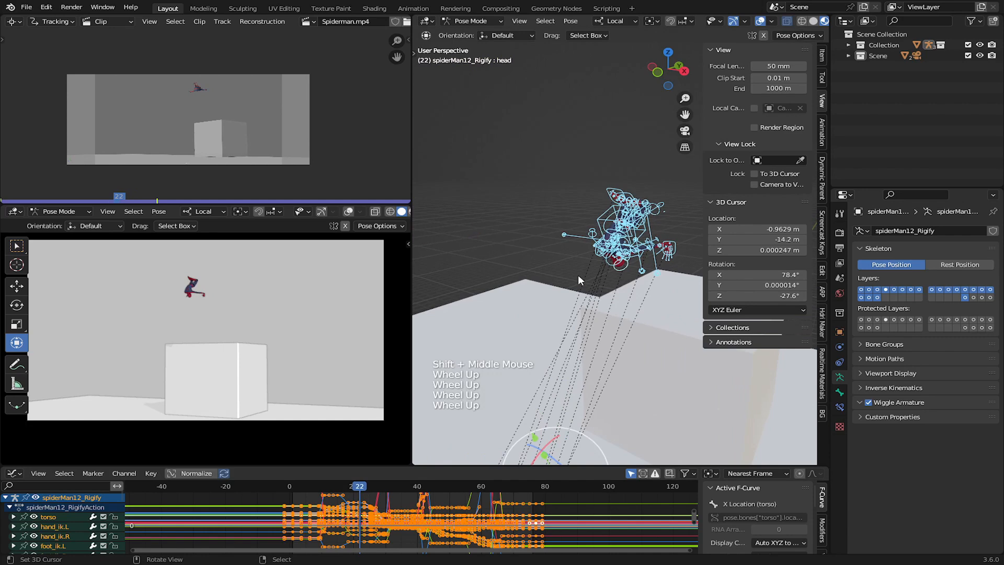
key(KP_Decimal)
scroll(567, 234, up, 2)
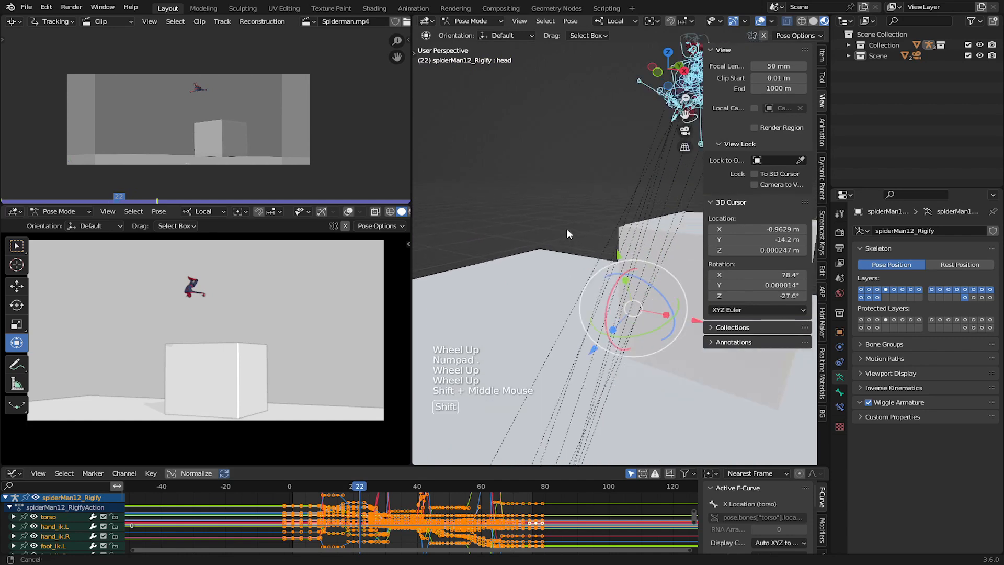
shift+middle_drag(566, 233, 513, 282)
right_click(563, 176)
key(KP_Decimal)
key(KP_Decimal)
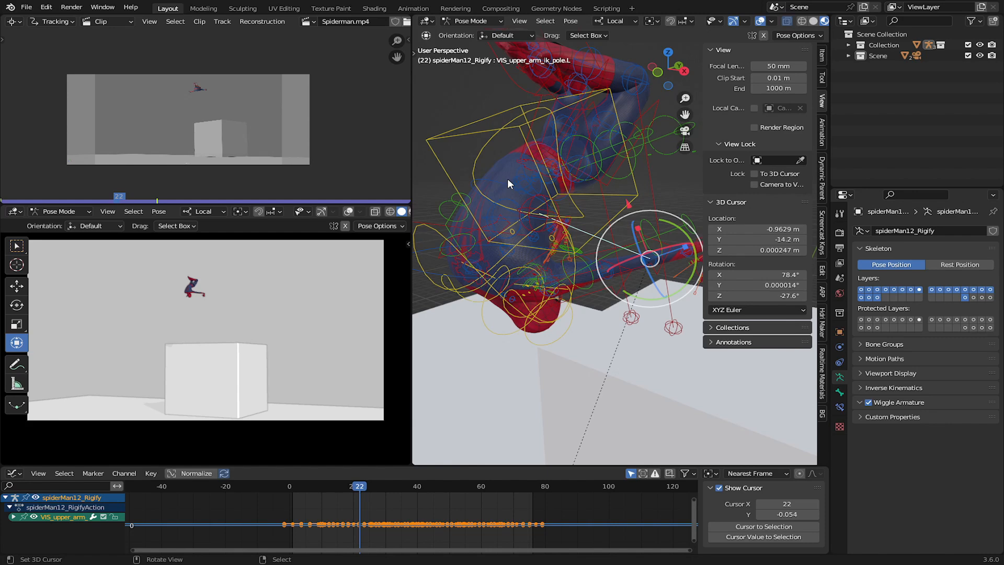
right_click(504, 141)
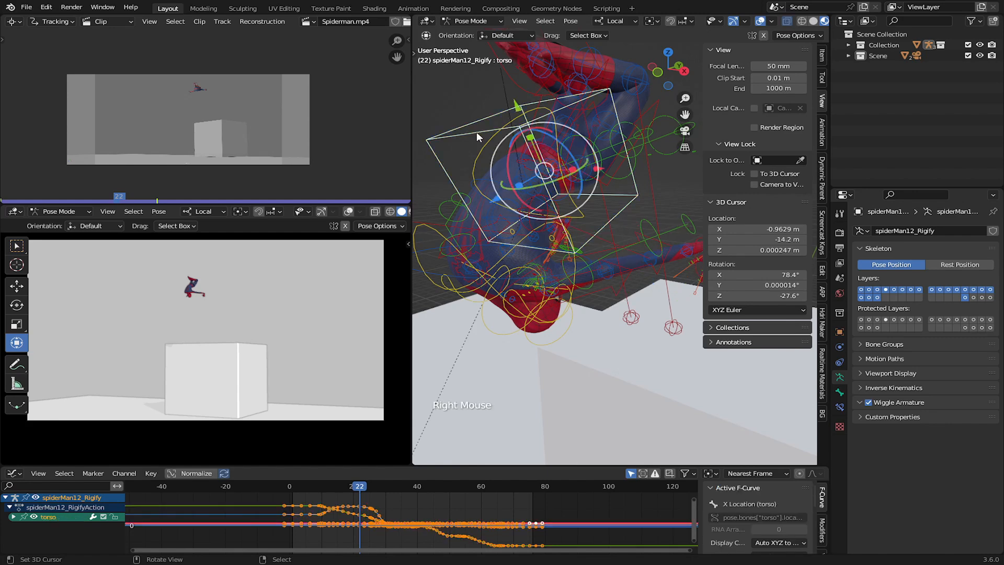
scroll(476, 132, down, 2)
middle_drag(504, 174, 487, 188)
Apply the Discontinuity (Euler) Filter to the curves of all the rig's bones.
key(a)
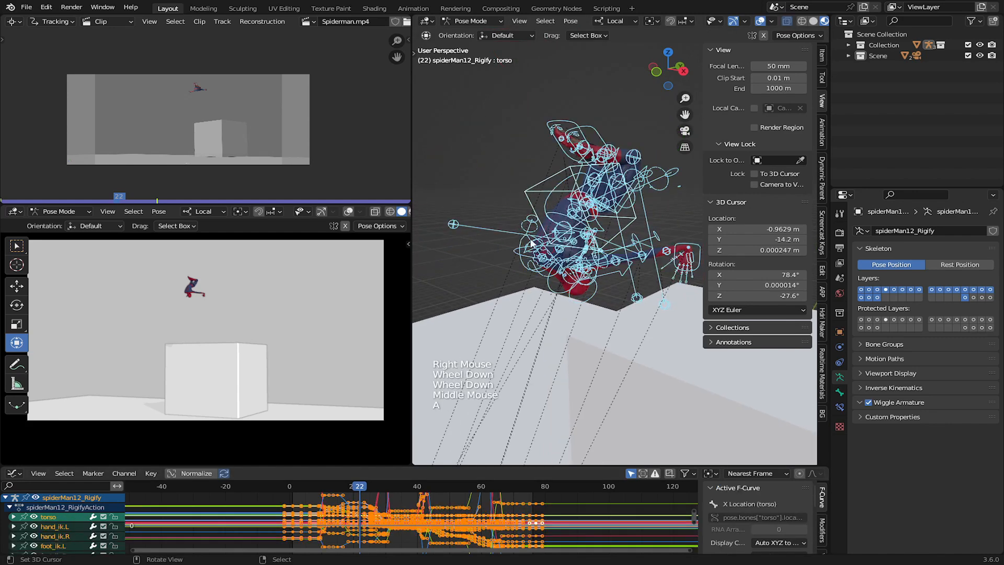
scroll(398, 518, up, 2)
scroll(265, 317, up, 4)
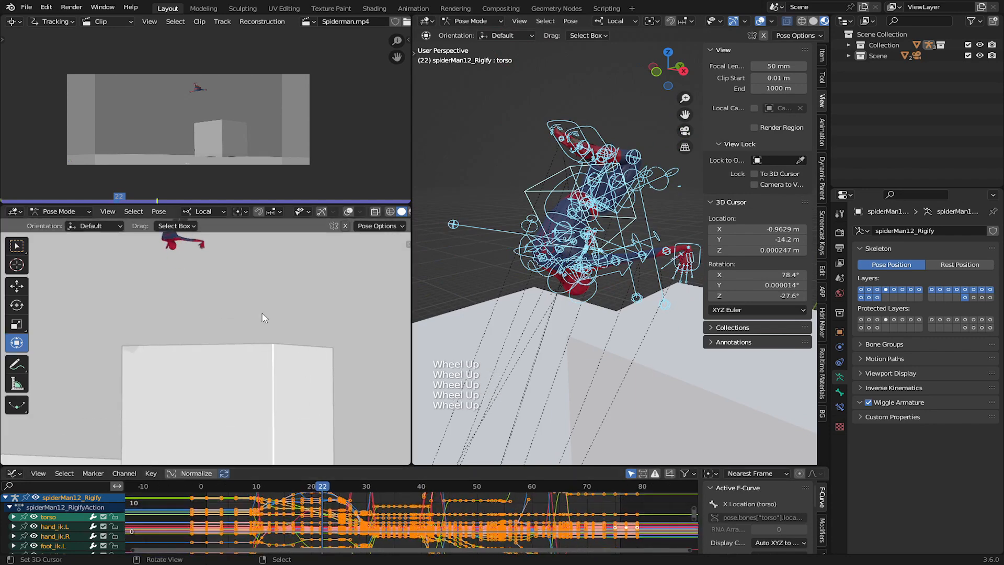
shift+middle_drag(265, 317, 297, 433)
drag(313, 517, 330, 521)
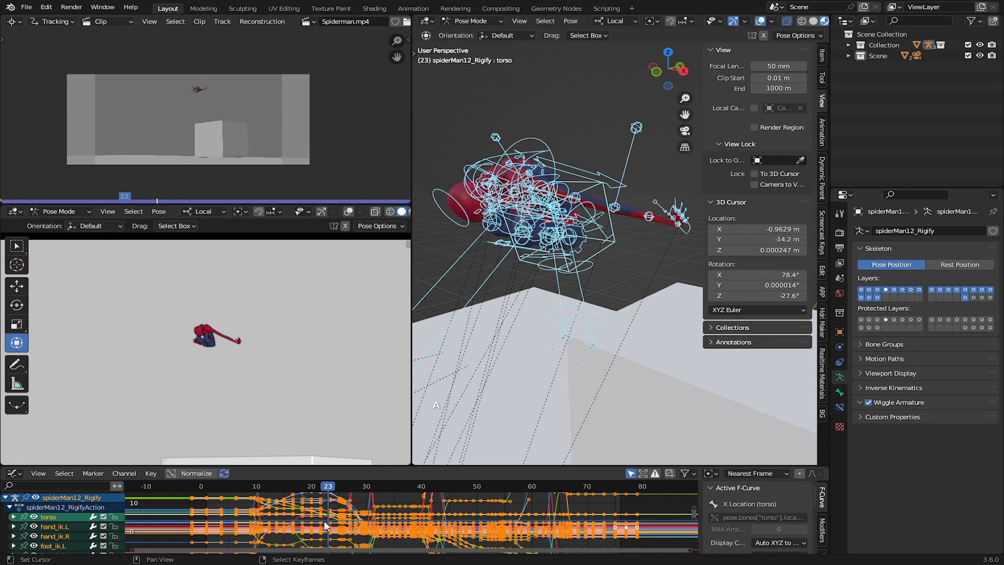
click(133, 475)
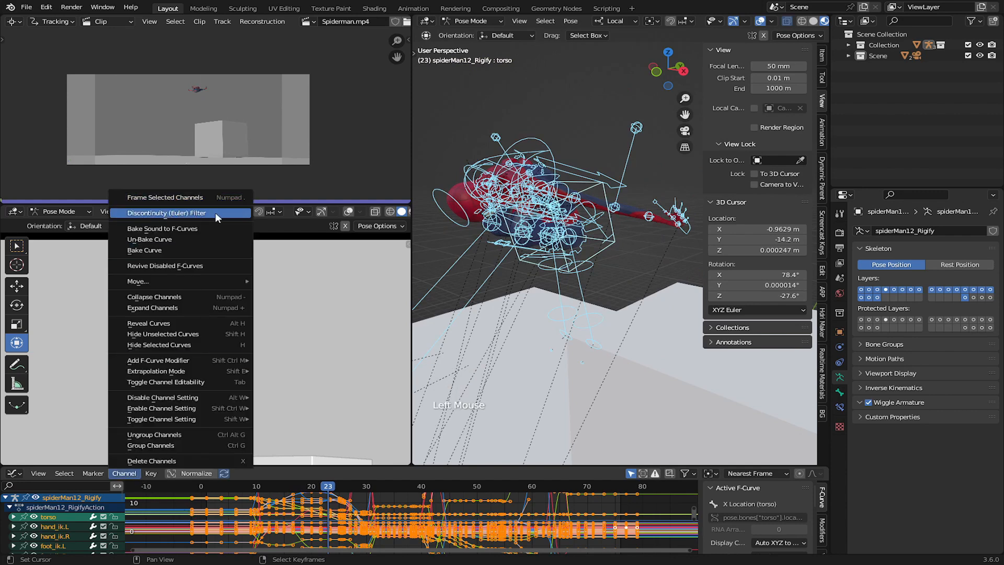
click(199, 215)
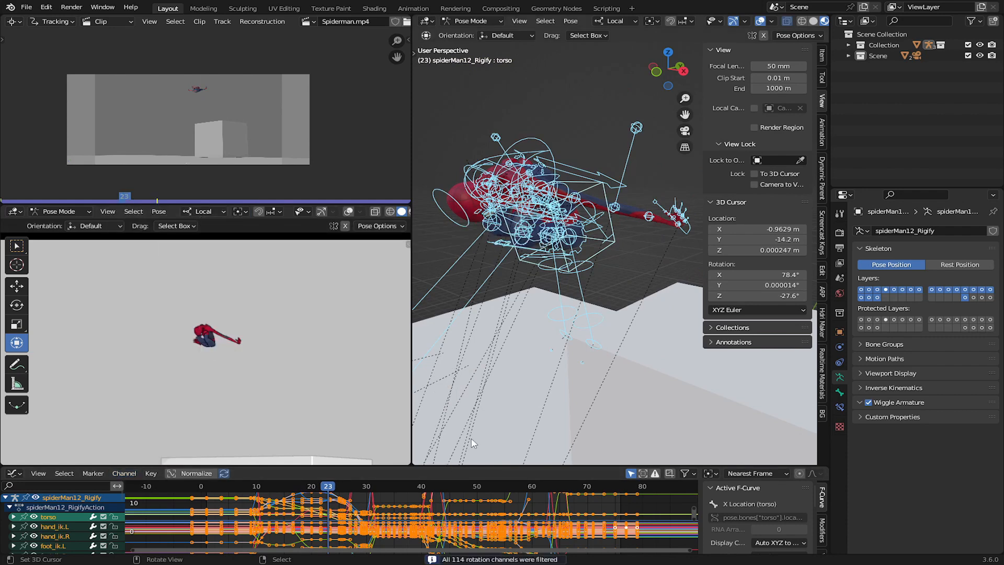
Compare the pose at frame 23 with the reference clip and select the torso control.
scroll(45, 136, up, 2)
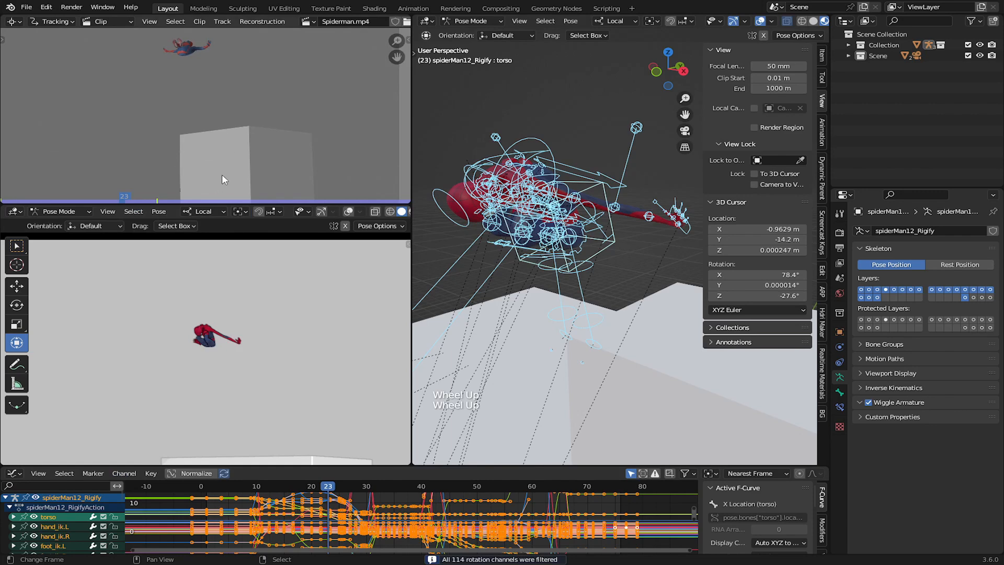
middle_drag(460, 382, 497, 352)
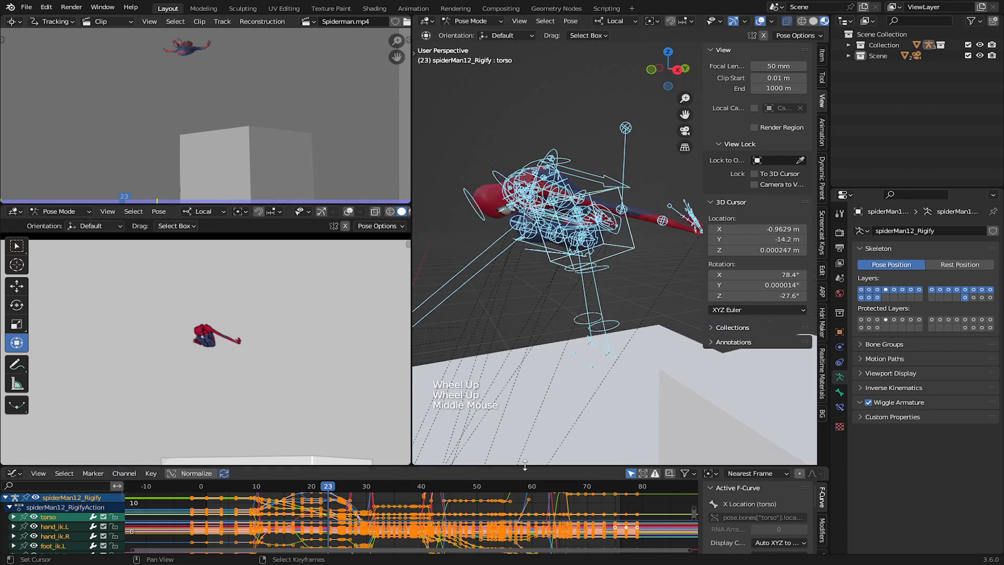
scroll(549, 339, up, 1)
right_click(625, 257)
scroll(613, 253, up, 1)
middle_drag(613, 253, 585, 256)
shift+middle_drag(576, 267, 570, 303)
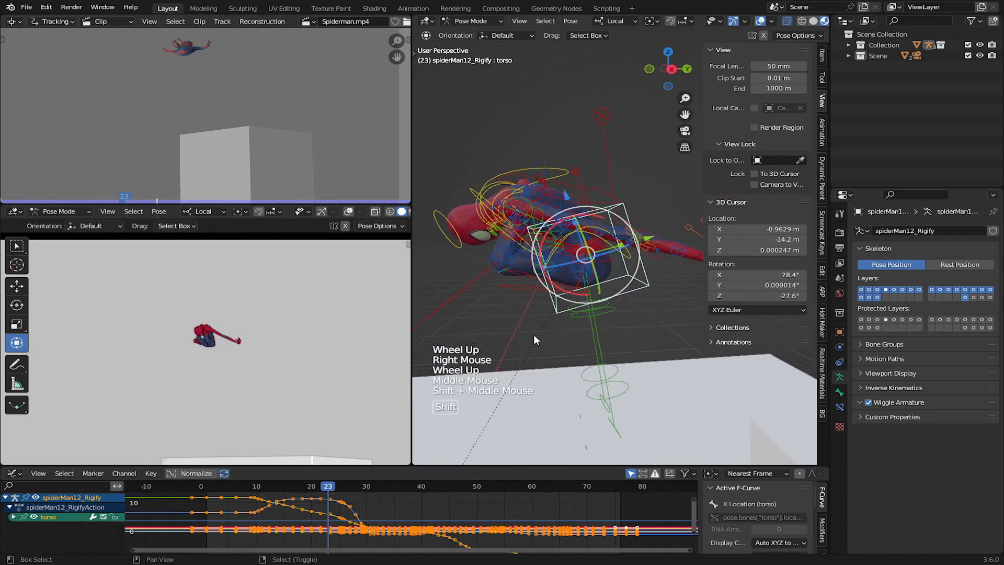
Change the Graph Editor area back to the Timeline.
click(93, 473)
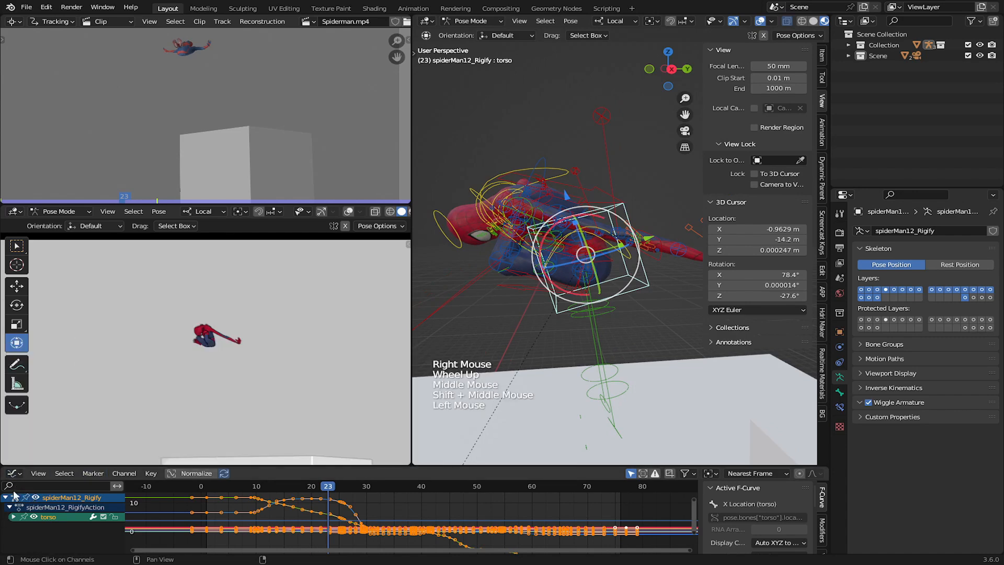
click(13, 474)
click(165, 378)
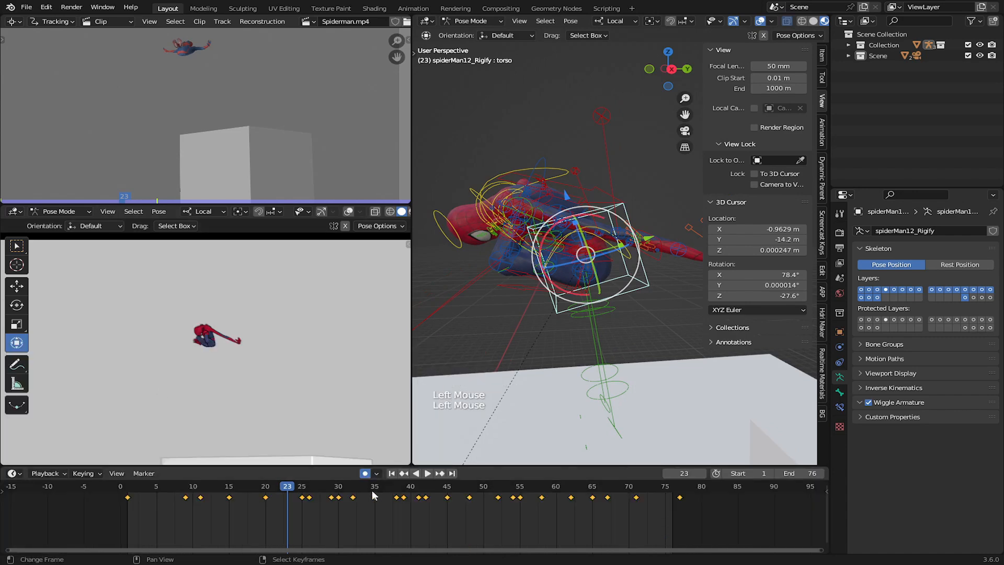
Scrub between frames 20 and 25 and stop at frame 22 to examine the torso's flip.
scroll(313, 497, up, 2)
click(200, 501)
drag(198, 499, 245, 502)
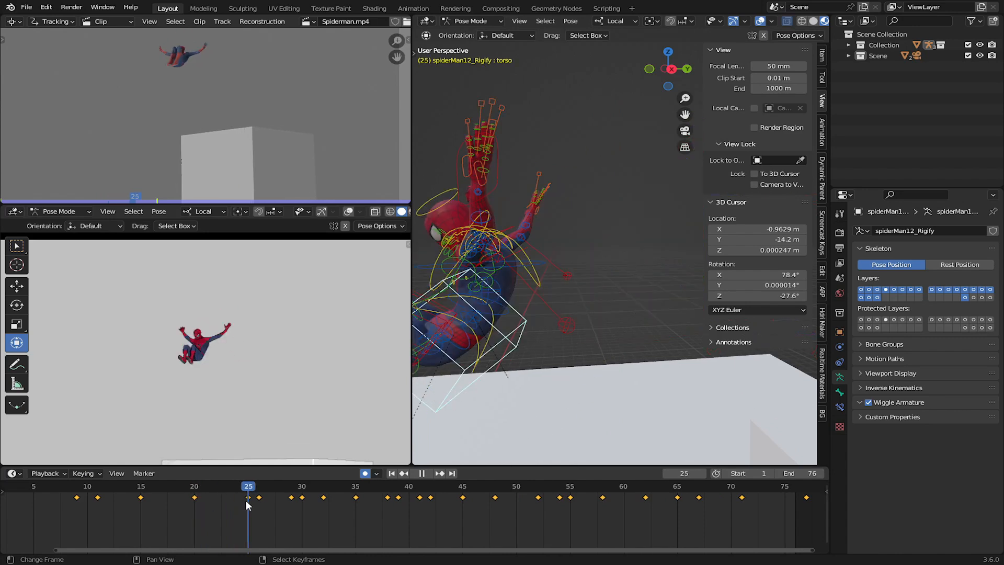
drag(249, 500, 196, 500)
shift+middle_drag(523, 283, 827, 312)
scroll(627, 325, up, 2)
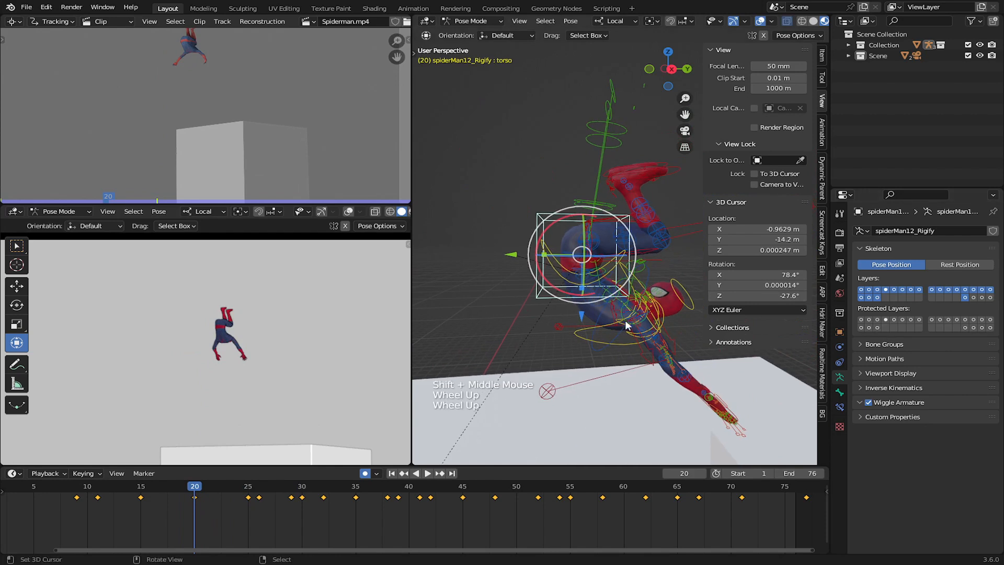
middle_drag(579, 329, 465, 402)
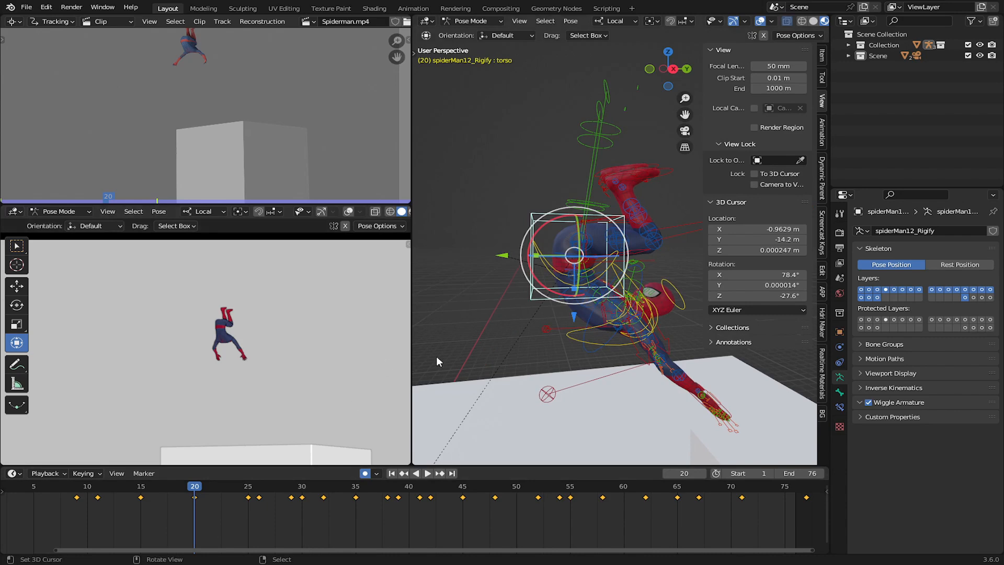
key(Right)
key(Right)
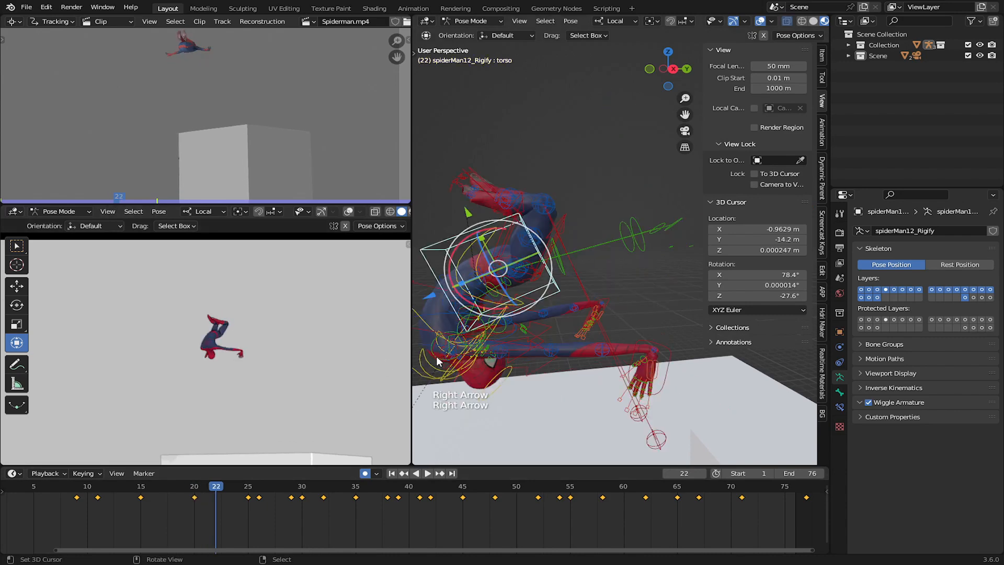
Inspect the torso's rotation at frame 22 and how it carries over into frame 23.
shift+middle_drag(493, 228, 525, 199)
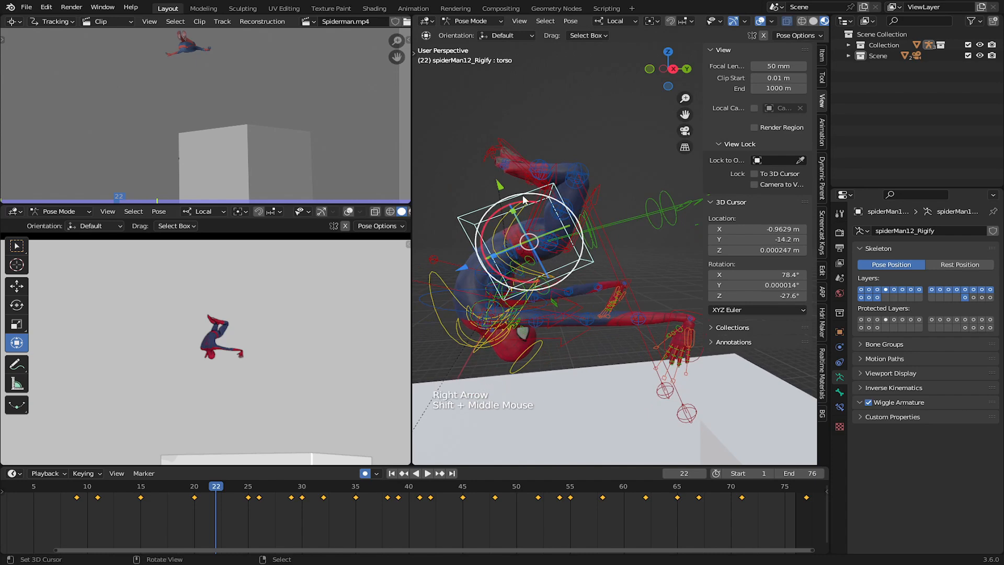
drag(527, 206, 501, 262)
right_click(502, 263)
mouse_move(202, 500)
mouse_down()
mouse_move(191, 497)
mouse_move(211, 500)
mouse_up()
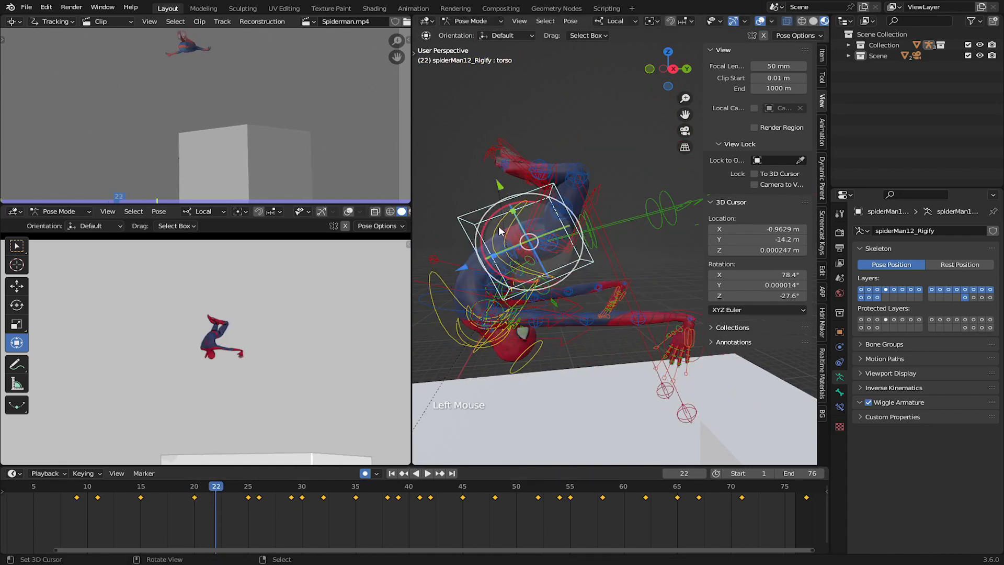
key(space)
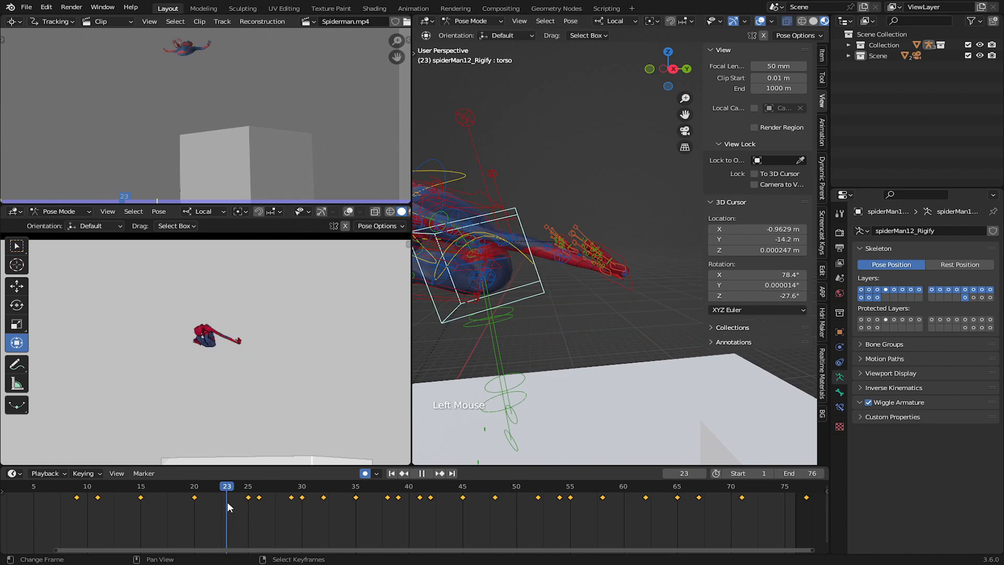
Try rotating the torso at frame 25 to check its orientation against frame 23.
mouse_move(572, 237)
shift+middle_down()
mouse_move(619, 220)
mouse_move(587, 225)
shift+middle_up()
mouse_move(567, 203)
mouse_down()
mouse_move(521, 220)
mouse_move(523, 264)
mouse_move(552, 276)
mouse_move(570, 268)
mouse_move(583, 248)
mouse_move(570, 208)
mouse_up()
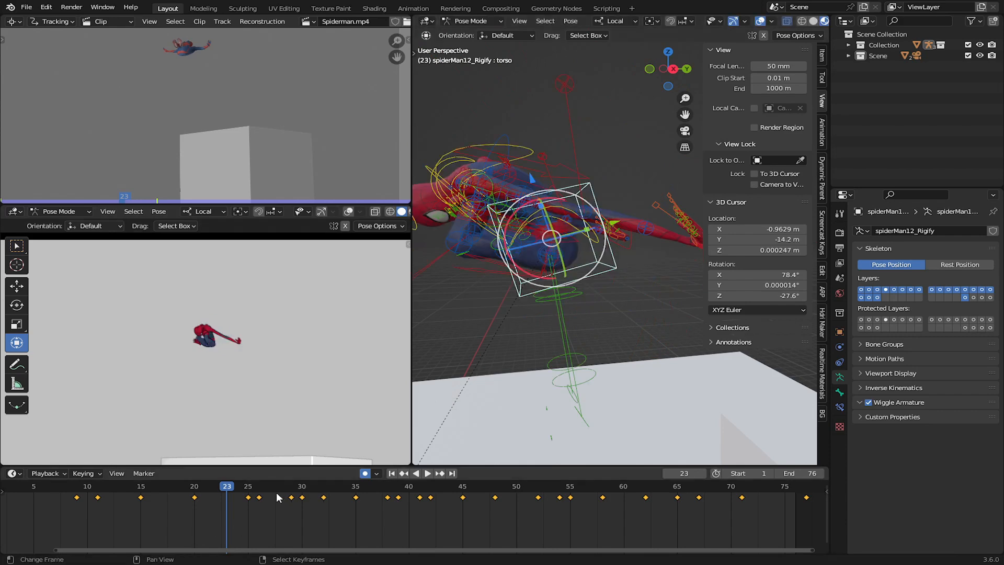
click(250, 495)
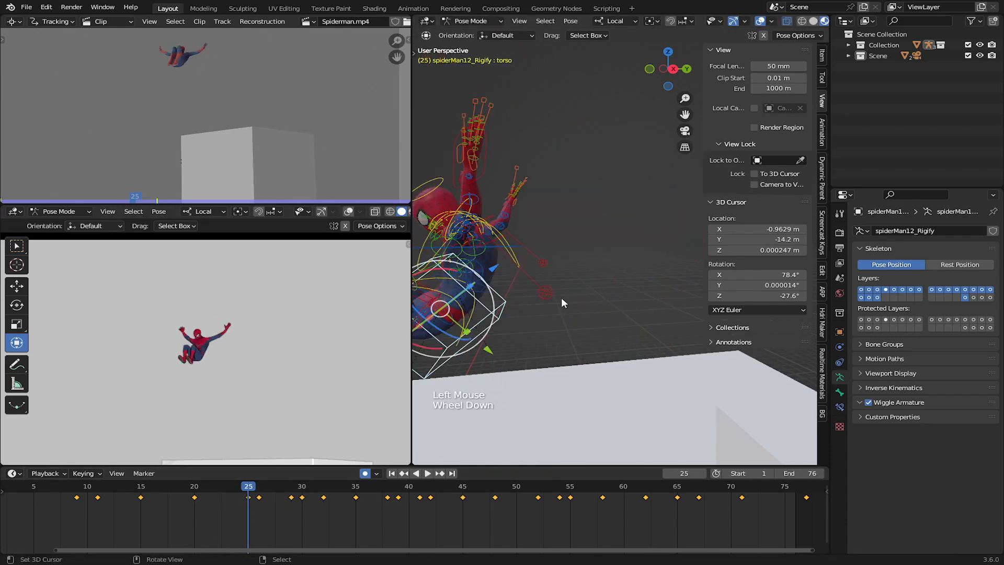
scroll(562, 302, down, 2)
shift+middle_drag(562, 303, 580, 294)
drag(511, 239, 473, 362)
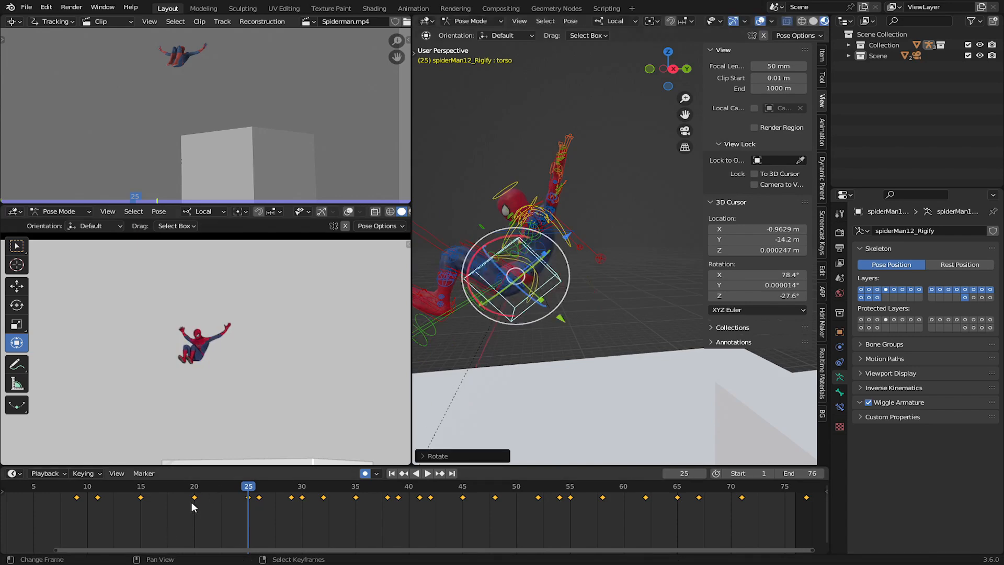
At frame 23, rotate the torso control so the body lies on its back mid-flip with the legs raised.
drag(192, 507, 231, 509)
scroll(548, 224, up, 2)
shift+middle_drag(549, 221, 530, 232)
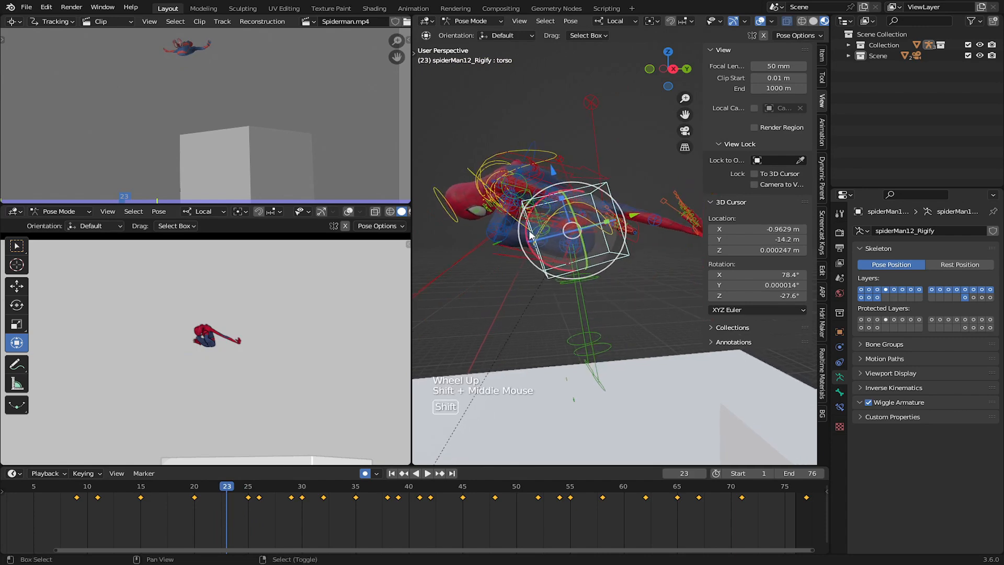
drag(529, 233, 643, 214)
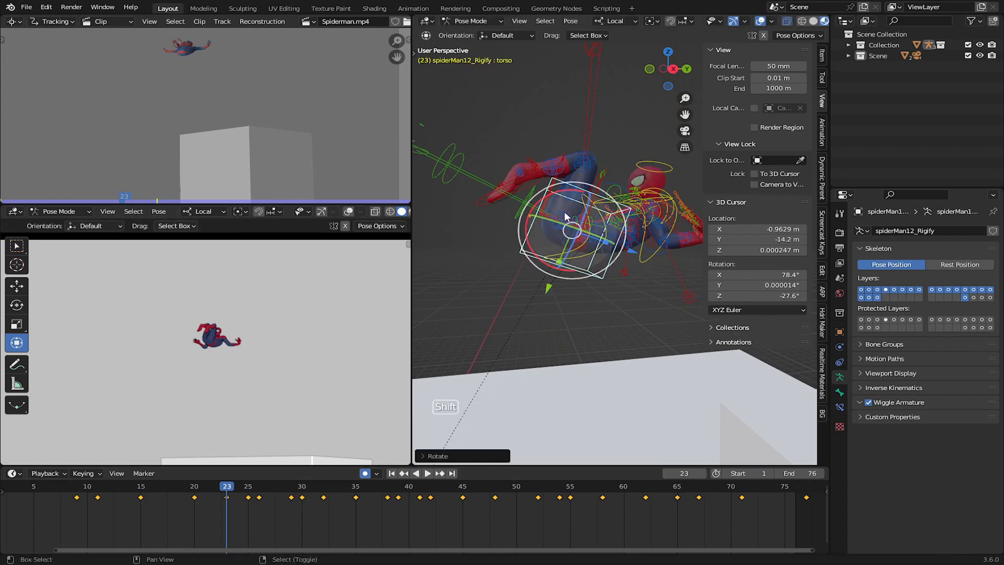
shift+middle_drag(477, 309, 469, 324)
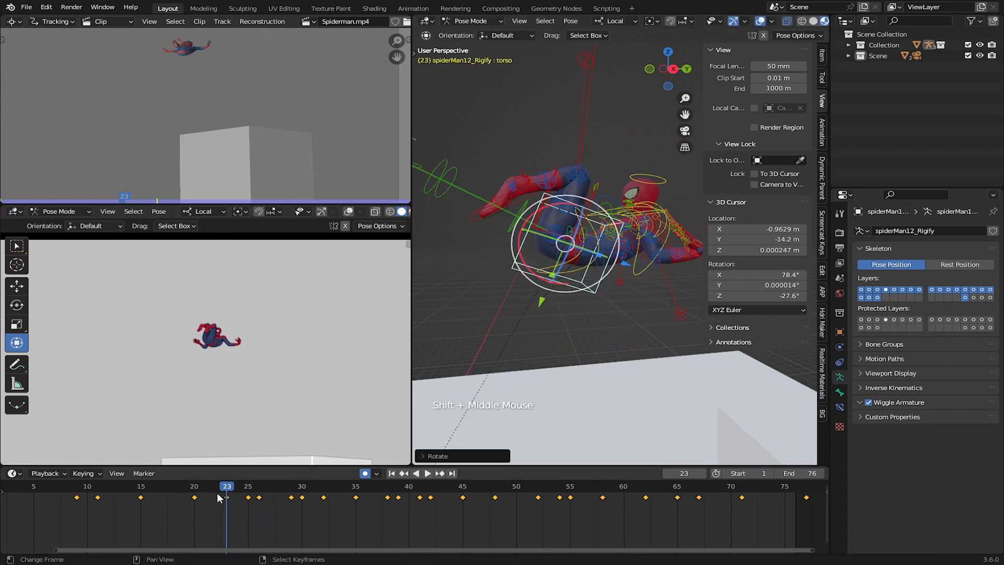
mouse_move(224, 506)
mouse_down()
mouse_move(241, 509)
mouse_move(190, 499)
mouse_move(223, 501)
mouse_up()
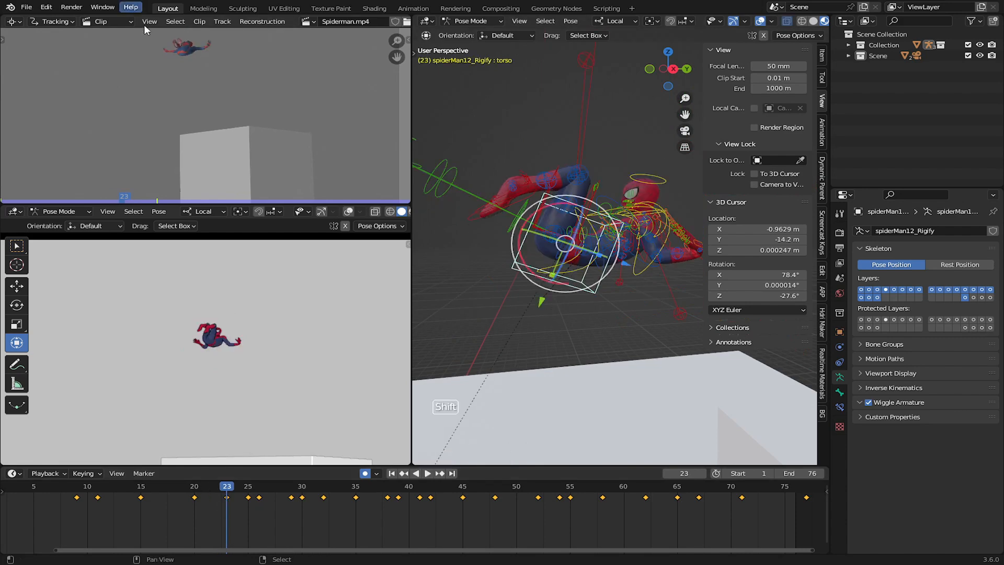
Select the left and right foot IK controls together, then rotate and move them above the body at frame 23.
scroll(661, 206, up, 2)
shift+middle_drag(509, 210, 583, 233)
right_click(526, 194)
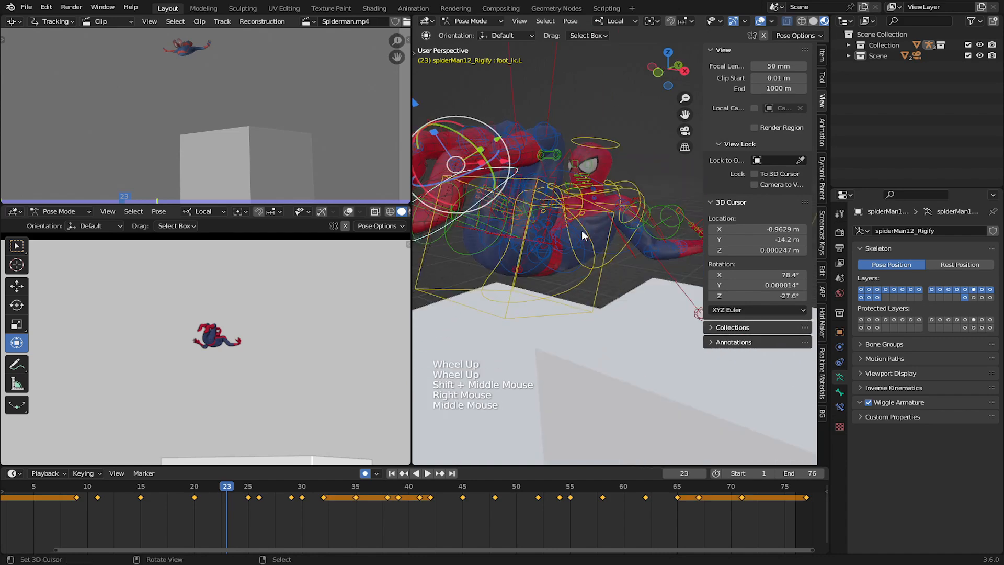
shift+middle_drag(442, 211, 556, 252)
shift+right_click(481, 256)
scroll(549, 230, down, 1)
middle_drag(602, 219, 549, 202)
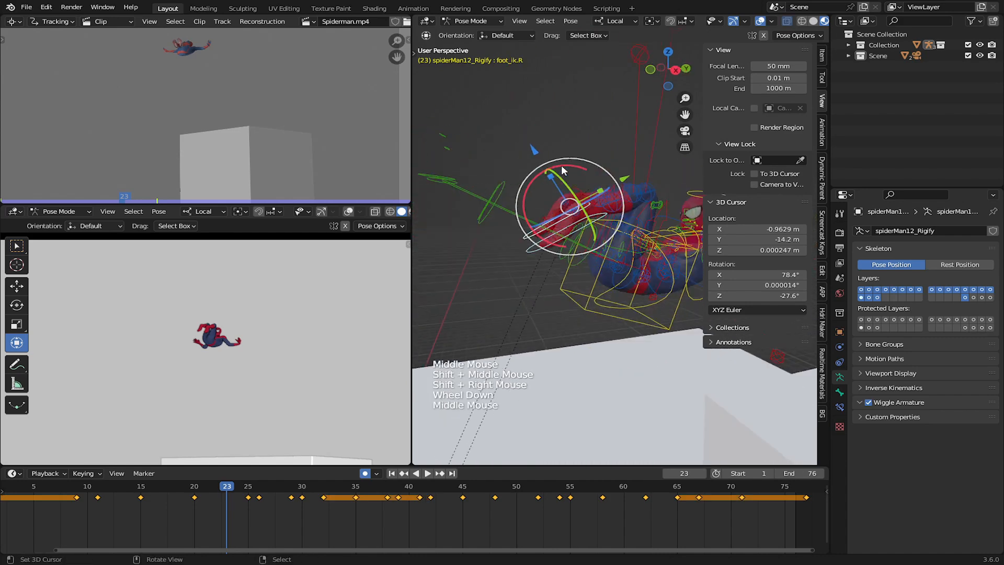
drag(569, 166, 640, 236)
middle_drag(576, 233, 622, 270)
middle_drag(612, 261, 606, 272)
drag(578, 278, 579, 258)
mouse_move(589, 259)
middle_down()
mouse_move(548, 261)
mouse_move(593, 240)
middle_up()
Fine-tune the position and rotation of the leg controls so both legs follow the flipped torso.
key(KP_7)
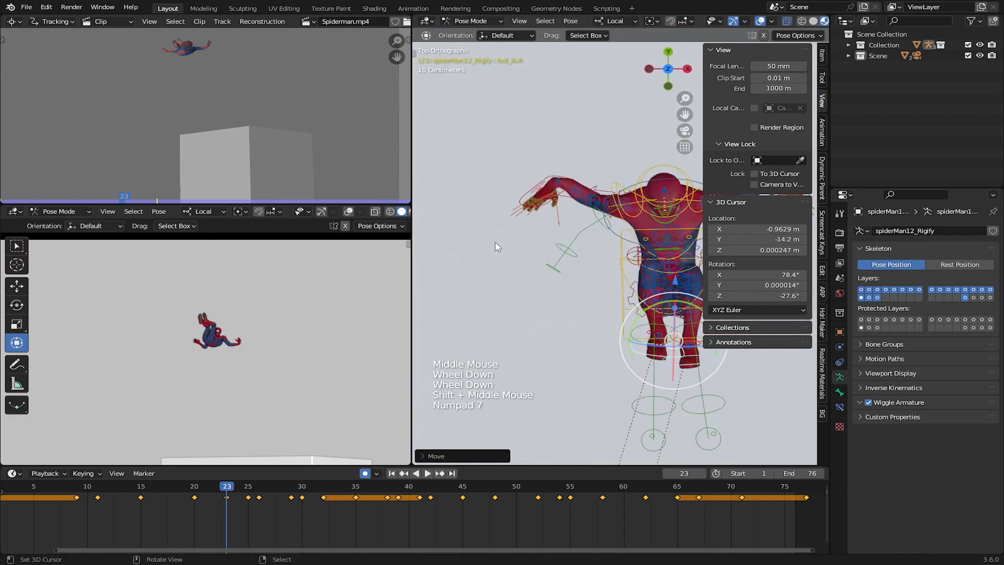
shift+middle_drag(497, 247, 418, 227)
scroll(575, 277, up, 1)
drag(650, 331, 659, 334)
middle_drag(648, 322, 533, 245)
shift+middle_drag(554, 261, 580, 277)
scroll(590, 301, up, 1)
right_click(573, 264)
drag(543, 289, 627, 302)
right_click(641, 308)
drag(501, 248, 495, 261)
Select the left hand IK control and rotate it so the hand extends outward from the arm.
scroll(516, 264, down, 1)
shift+middle_drag(518, 266, 534, 271)
middle_drag(539, 272, 621, 268)
scroll(607, 270, down, 1)
right_click(576, 245)
middle_drag(575, 246, 560, 258)
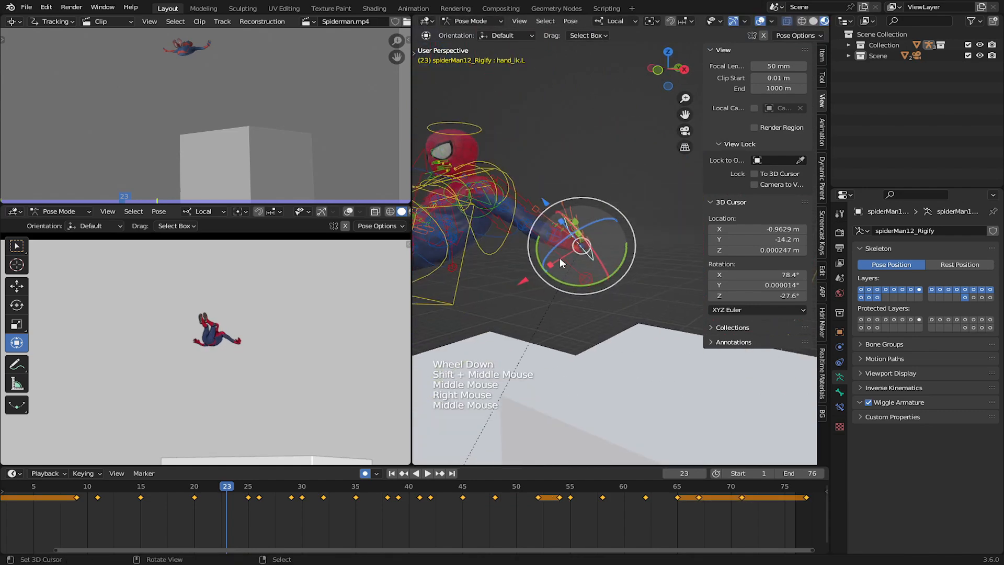
drag(624, 264, 600, 296)
middle_drag(583, 280, 635, 285)
key(r)
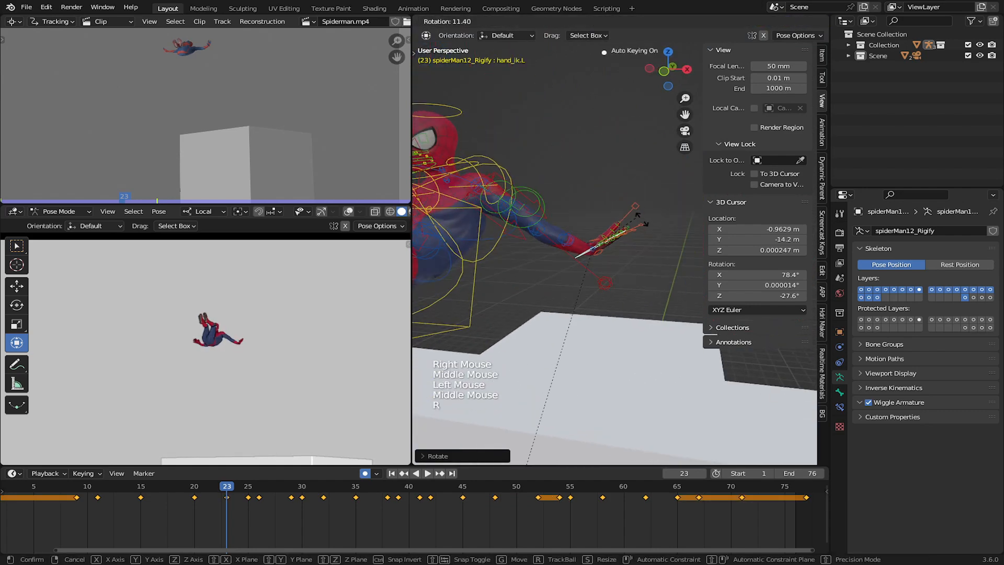
click(646, 223)
middle_drag(647, 224, 672, 293)
key(r)
click(649, 346)
Refine the left hand's rotation and position, and reposition a nearby left arm control.
middle_drag(646, 348, 545, 286)
scroll(568, 379, up, 1)
key(r)
scroll(545, 293, down, 1)
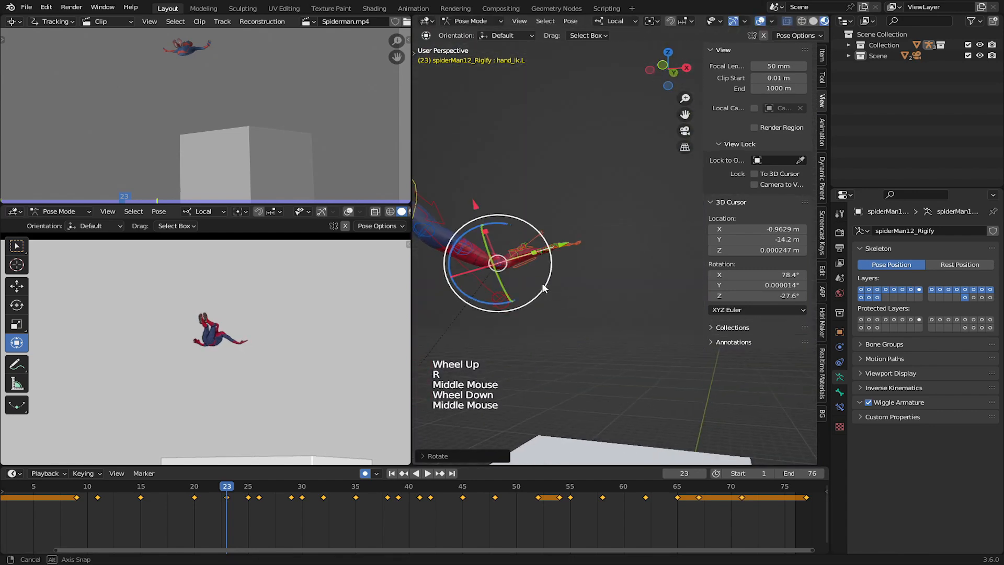
key(r)
key(r)
shift+middle_drag(583, 339, 635, 340)
key(g)
key(r)
key(g)
key(r)
middle_drag(635, 340, 612, 335)
right_click(604, 399)
key(g)
click(616, 395)
Rotate the left shoulder control to suit the outstretched left arm at frame 23.
right_click(641, 358)
scroll(628, 350, up, 1)
shift+middle_drag(554, 355, 565, 276)
right_click(578, 252)
key(r)
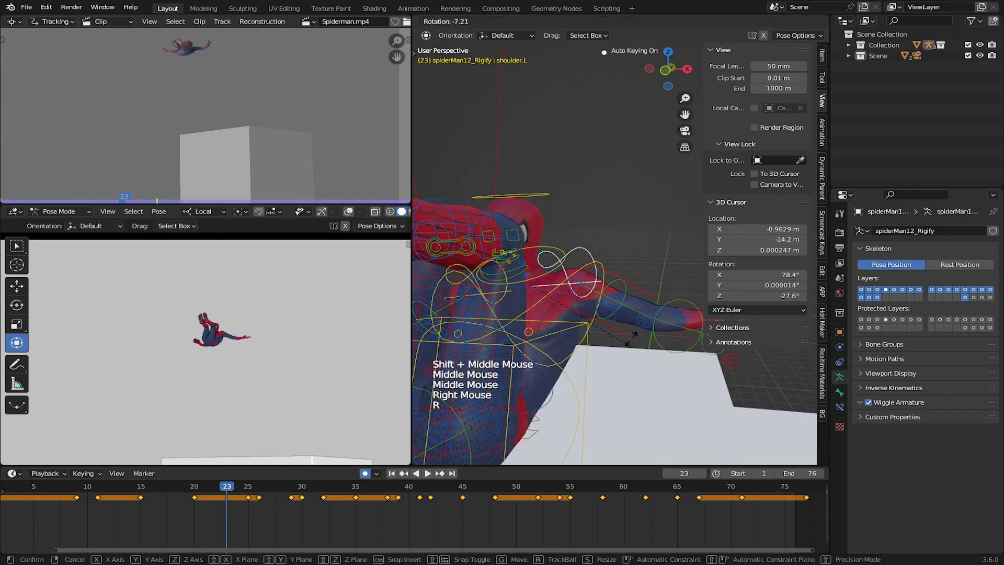
click(625, 379)
middle_drag(602, 366, 552, 354)
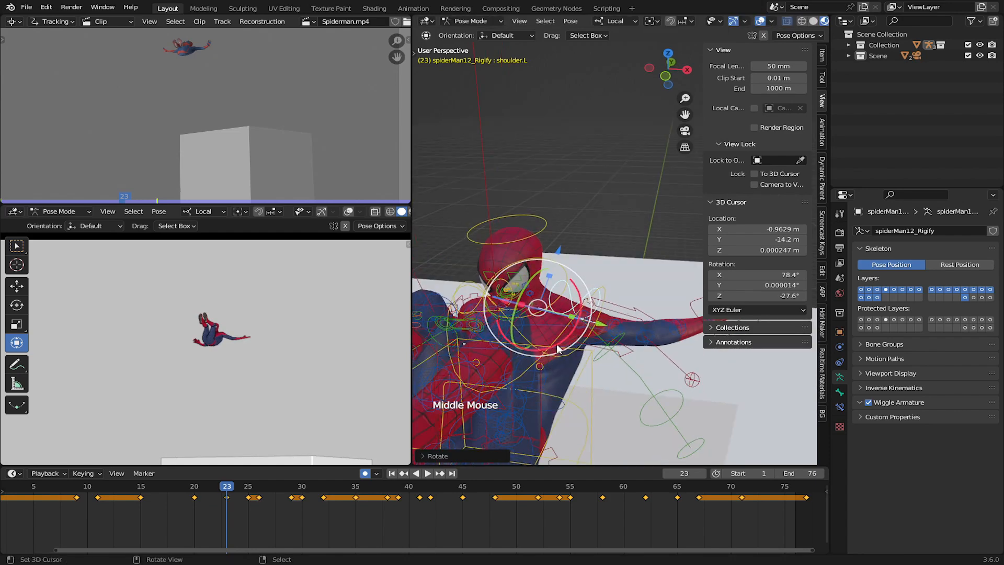
drag(557, 343, 569, 337)
Move and rotate the left arm controls to stretch the arm farther out and up from the body.
scroll(573, 337, down, 2)
shift+middle_drag(575, 340, 524, 326)
right_click(628, 286)
key(g)
click(627, 295)
middle_drag(629, 336, 570, 341)
key(g)
key(r)
click(648, 282)
key(g)
click(664, 280)
Select the right hand IK control, move it, and rotate it in global orientation.
right_click(573, 324)
scroll(574, 324, up, 1)
right_click(573, 342)
scroll(573, 343, down, 1)
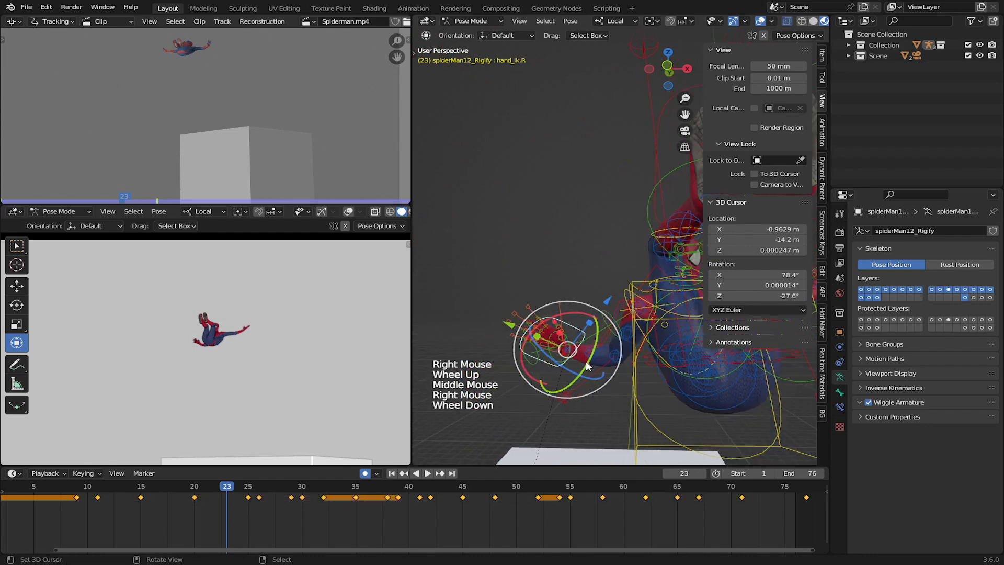
key(g)
click(566, 312)
middle_drag(564, 308, 567, 340)
drag(567, 319, 500, 294)
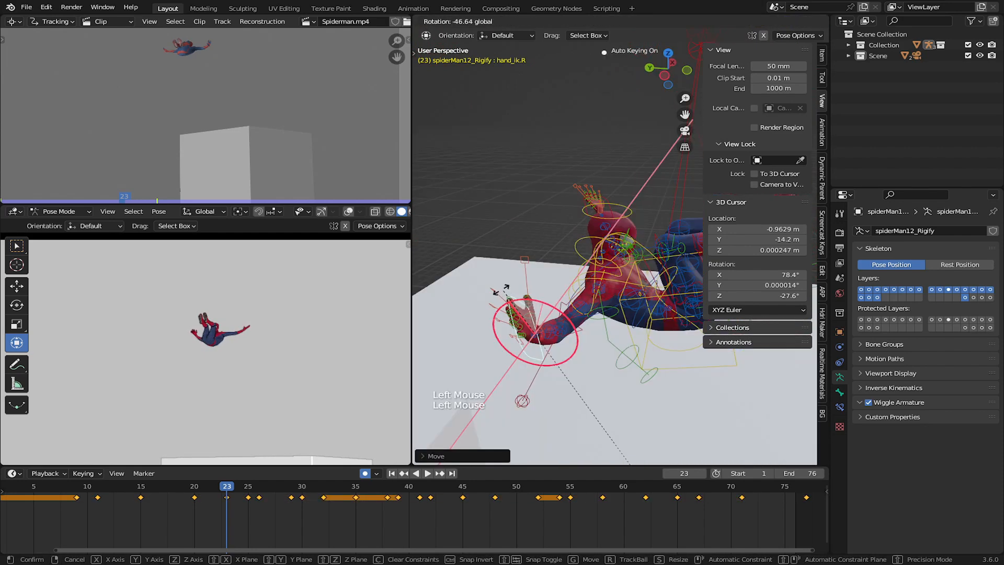
Rotate the right hand further around its individual global axes until its palm and fingers suit the arm.
middle_drag(502, 290, 601, 241)
key(r)
click(622, 251)
drag(600, 239, 625, 232)
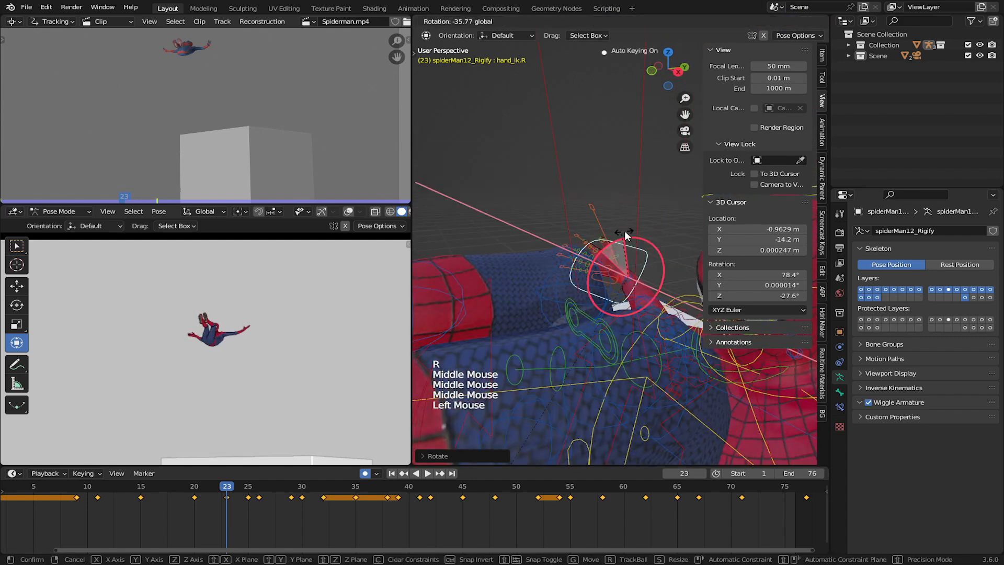
middle_drag(625, 232, 580, 324)
drag(580, 326, 607, 352)
middle_drag(607, 352, 546, 293)
drag(544, 287, 520, 273)
middle_drag(520, 273, 534, 298)
middle_drag(533, 299, 544, 334)
Undo a trial move of the right hand and rotate the hand instead.
scroll(518, 313, down, 1)
scroll(547, 338, up, 1)
key(KP_7)
key(g)
key(ctrl+z)
mouse_move(592, 299)
shift+middle_down()
mouse_move(579, 337)
mouse_move(609, 296)
shift+middle_up()
key(r)
click(619, 328)
Undo another trial move of the right hand and reposition it beside the body.
key(g)
click(591, 349)
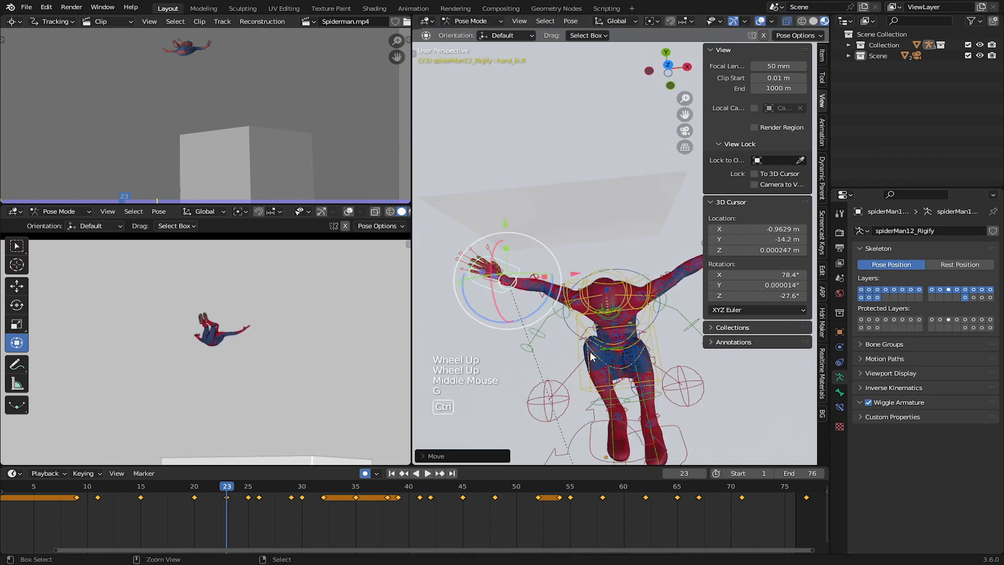
key(ctrl+z)
key(g)
middle_drag(592, 350, 470, 386)
click(613, 320)
Select all rig controls and insert Location, Rotation, Scale & Custom Properties keyframes at frame 23.
scroll(613, 319, down, 2)
key(KP_7)
scroll(599, 396, down, 2)
key(r)
scroll(637, 290, up, 1)
scroll(518, 324, down, 1)
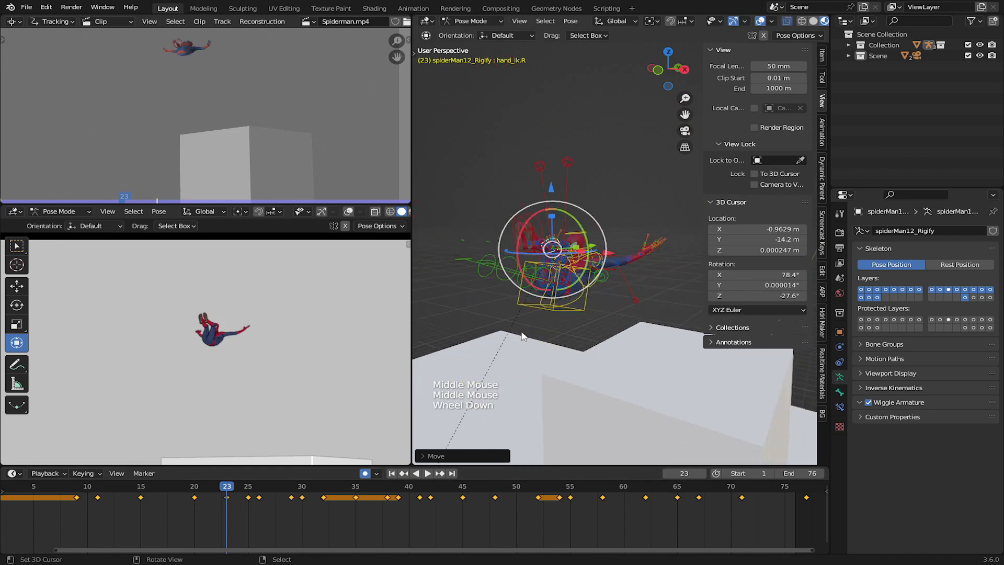
middle_drag(518, 325, 511, 331)
key(a)
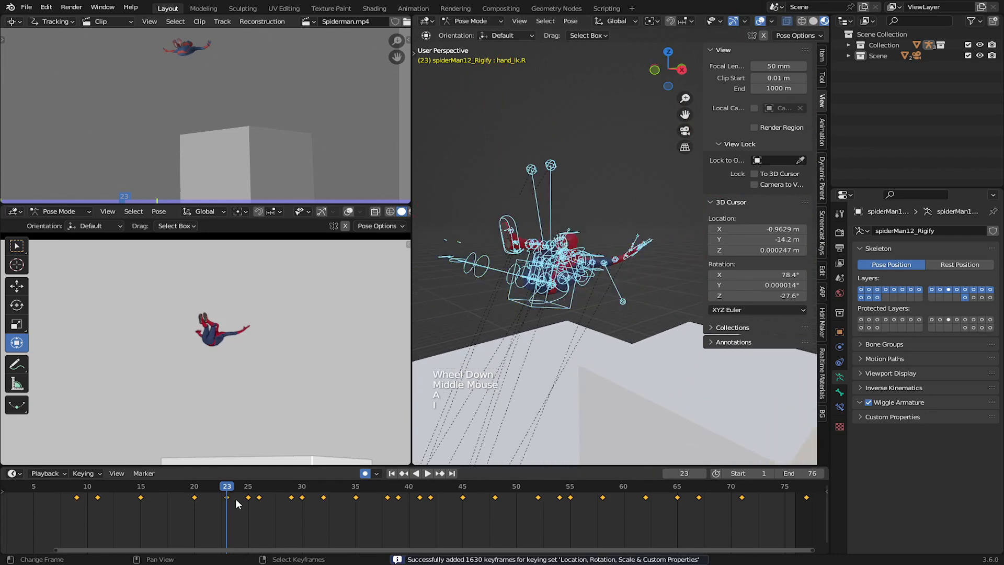
Go to frame 24 and move the left hand IK control to adjust the left arm's reach.
drag(237, 503, 242, 504)
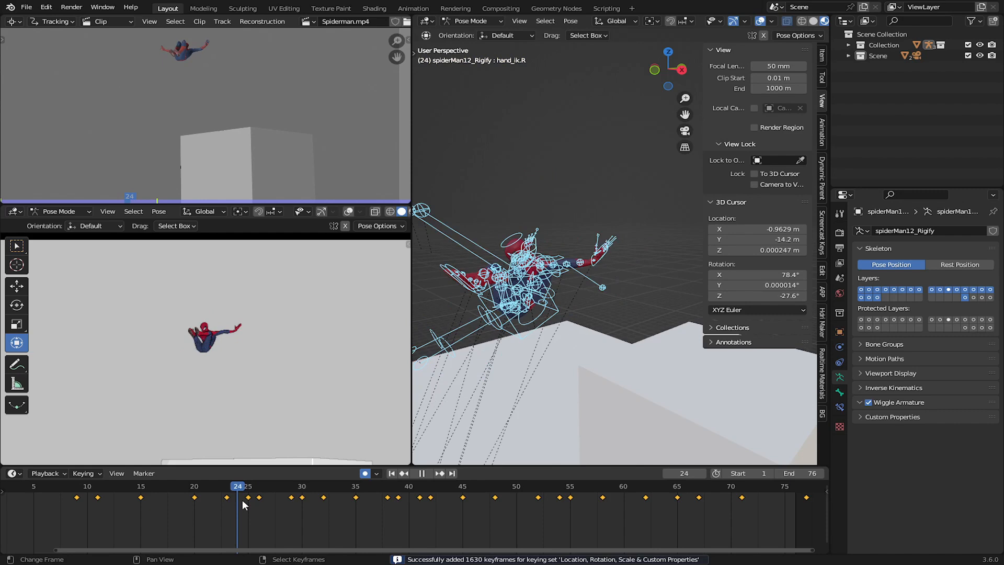
middle_drag(497, 327, 576, 340)
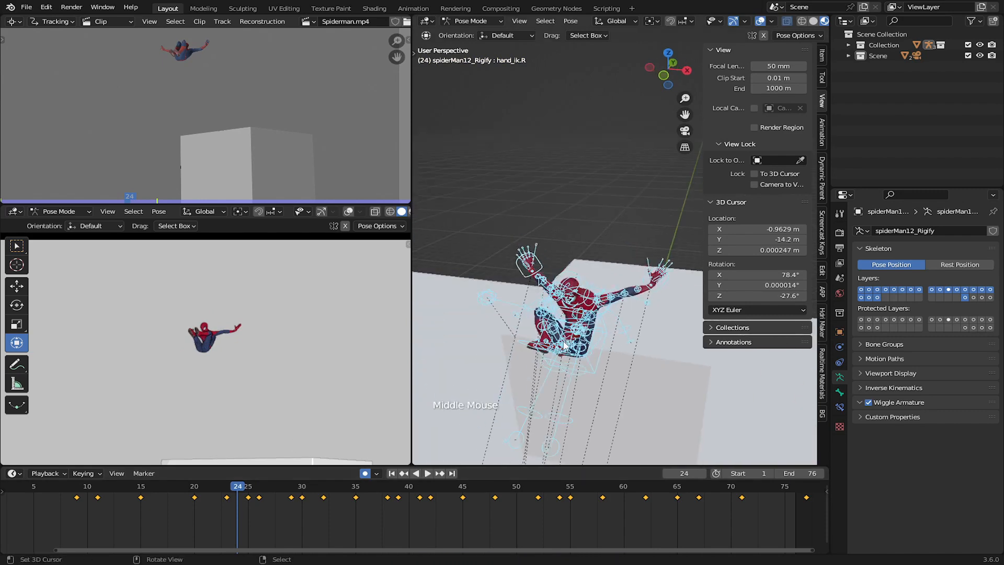
scroll(601, 346, up, 3)
scroll(607, 346, down, 1)
shift+middle_drag(505, 194, 601, 293)
right_click(591, 243)
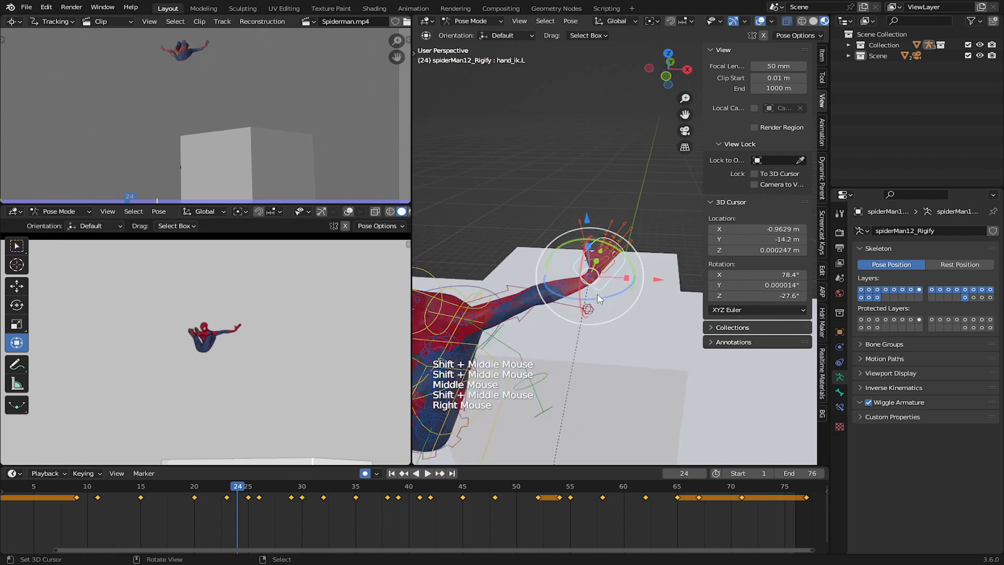
key(g)
middle_drag(591, 244, 586, 280)
click(613, 306)
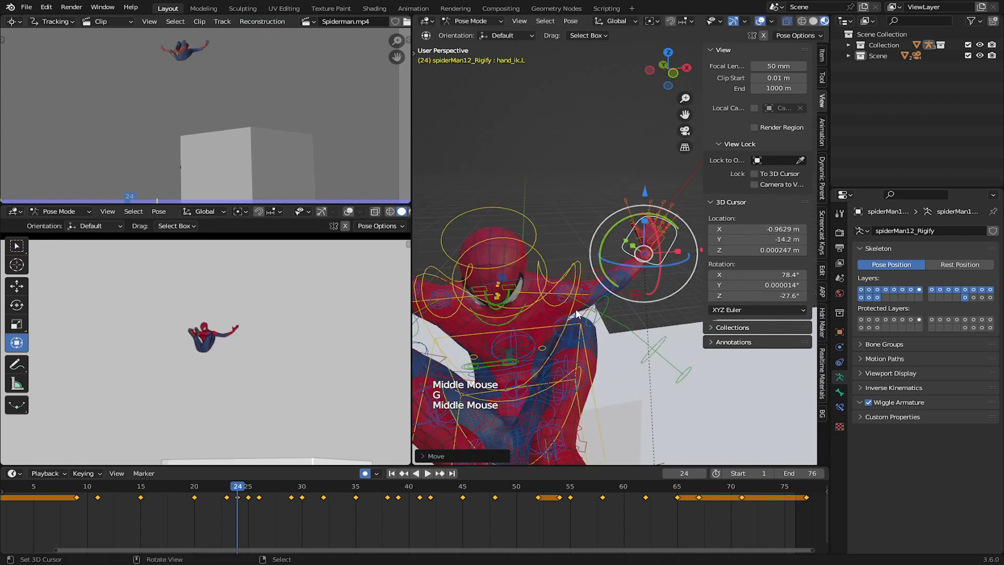
Rotate two upper-body controls near the left shoulder at frame 24.
right_click(554, 285)
key(r)
click(622, 304)
scroll(619, 300, down, 3)
right_click(557, 257)
key(r)
click(636, 317)
Select the right hand IK control at frame 24, then move and rotate it to extend the right arm.
right_click(460, 230)
key(g)
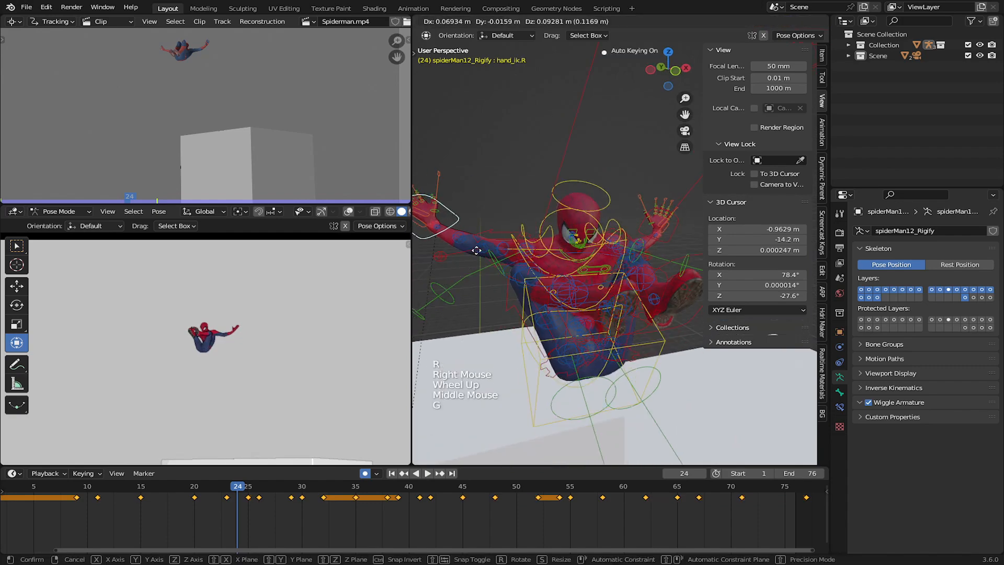
click(477, 240)
key(KP_7)
scroll(563, 283, up, 2)
key(g)
shift+middle_drag(500, 355, 549, 288)
click(565, 274)
key(r)
click(544, 209)
Move the right elbow pole target and the right hand IK control at frame 24 to refine the outstretched arm.
right_click(470, 268)
key(g)
click(461, 274)
key(g)
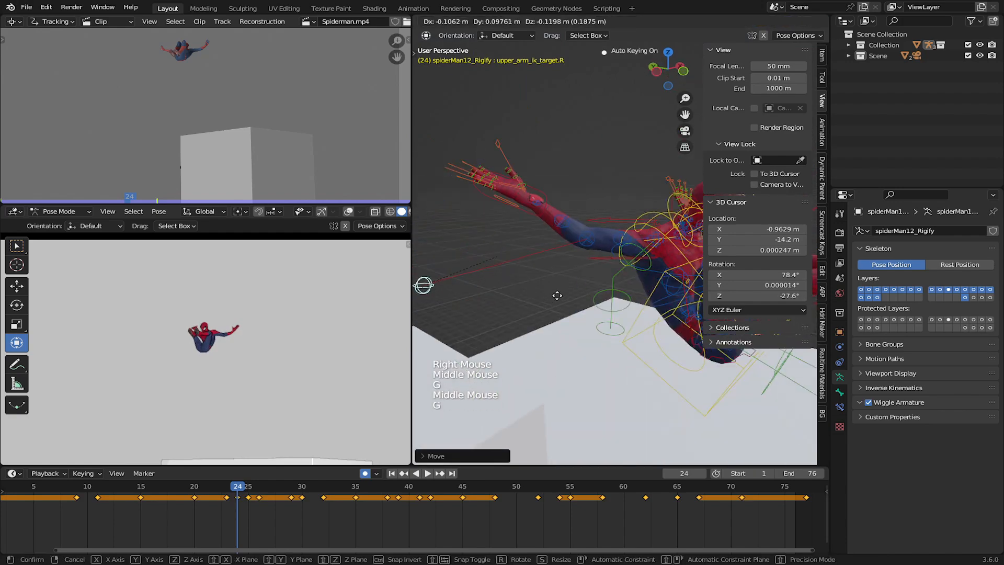
click(555, 292)
right_click(531, 212)
key(g)
click(527, 254)
middle_drag(527, 255, 558, 289)
Rotate and reposition the hand IK control at frame 24 to refine the arm's reach.
right_click(635, 252)
middle_drag(636, 252, 617, 360)
key(r)
right_click(637, 248)
key(g)
click(616, 247)
key(r)
key(g)
key(g)
right_click(645, 269)
scroll(646, 269, up, 1)
Move the left and right elbow pole targets at frame 24 to correct the direction of the elbows.
right_click(623, 263)
key(g)
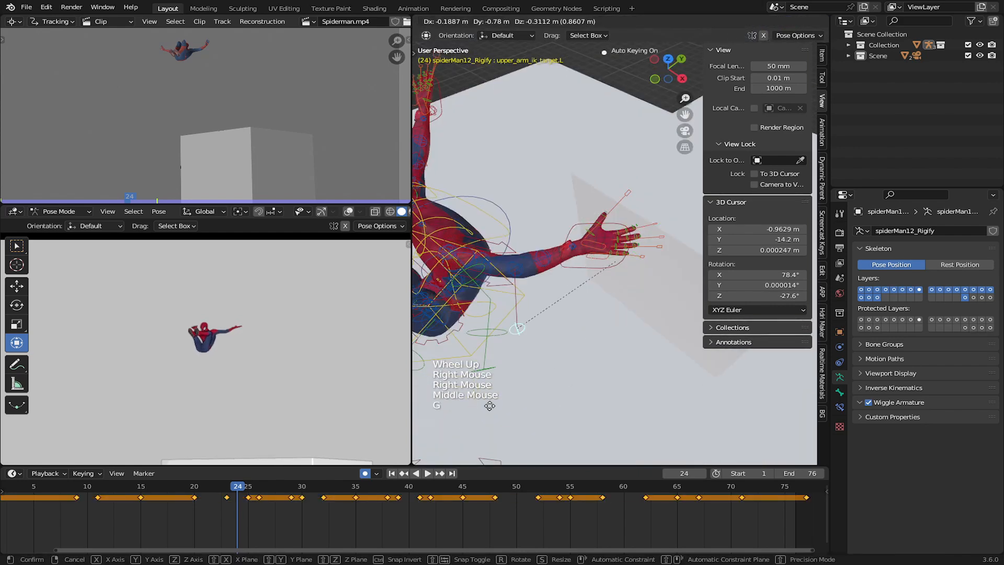
key(g)
middle_drag(488, 406, 655, 387)
key(g)
scroll(652, 383, down, 3)
right_click(467, 256)
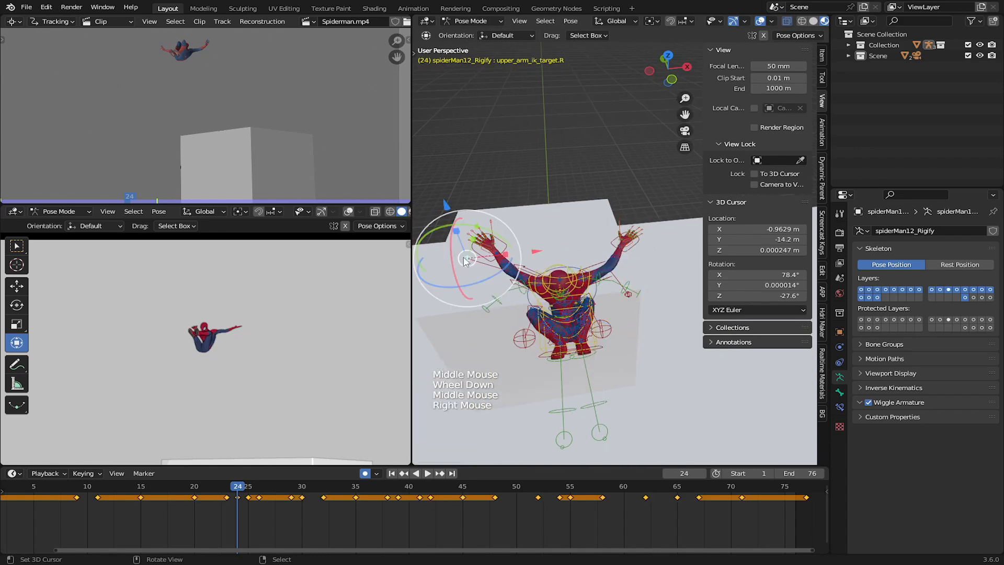
key(g)
click(487, 267)
Select both foot IK controls at frame 24 and reposition them together.
scroll(491, 272, up, 3)
middle_drag(502, 324, 523, 300)
scroll(528, 293, up, 3)
right_click(495, 307)
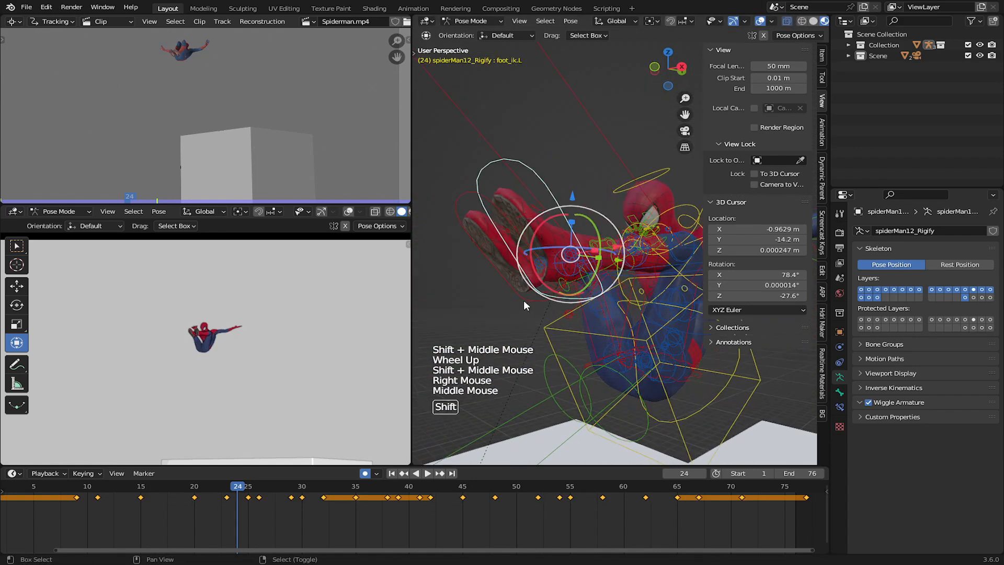
shift+right_click(523, 298)
scroll(523, 299, down, 2)
middle_drag(565, 262, 523, 251)
drag(551, 206, 551, 197)
drag(609, 260, 577, 263)
middle_drag(577, 262, 636, 248)
At frame 21, move the left hand IK control outward and rotate it.
key(KP_7)
middle_drag(635, 248, 579, 319)
scroll(631, 262, up, 2)
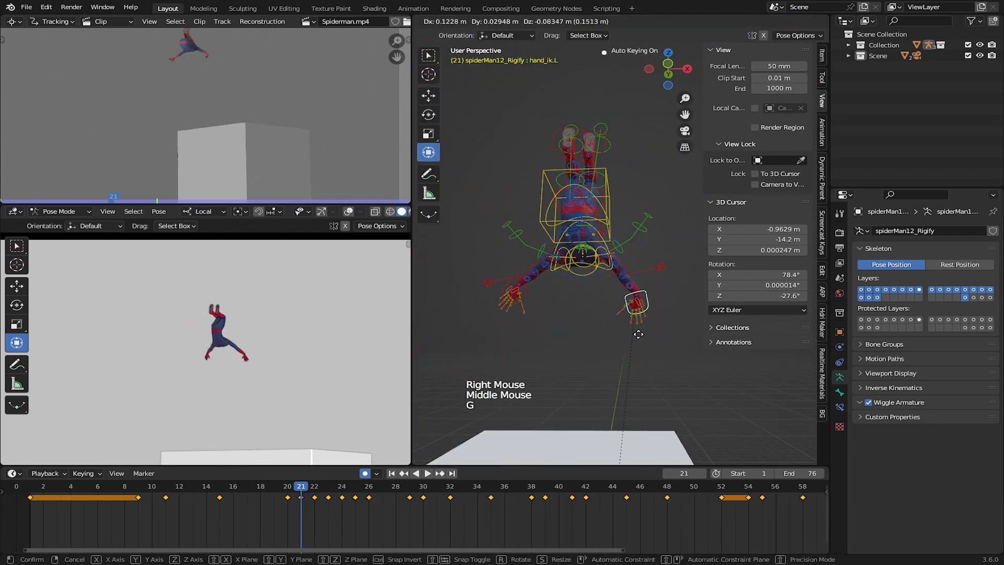
click(638, 334)
key(r)
click(661, 361)
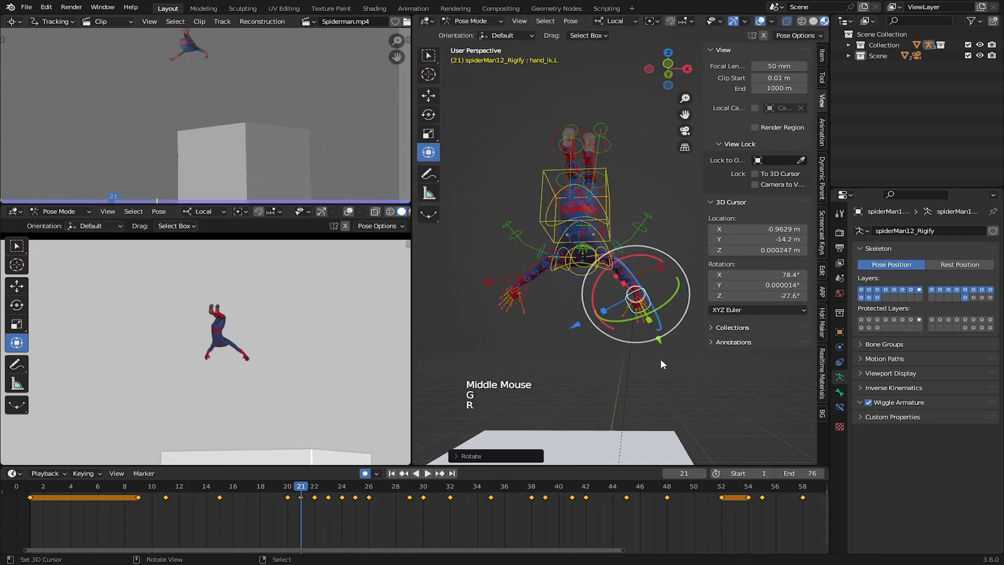
middle_drag(653, 277, 635, 314)
At frame 20, adjust the left hand IK control, then move and rotate the right hand IK control.
drag(314, 501, 290, 506)
key(space)
click(277, 509)
key(space)
drag(623, 308, 631, 308)
right_click(552, 307)
right_click(548, 307)
drag(546, 302, 539, 299)
key(r)
click(595, 367)
Play back the flip to check it, then select both hand IK controls at frame 22 and move them together.
key(space)
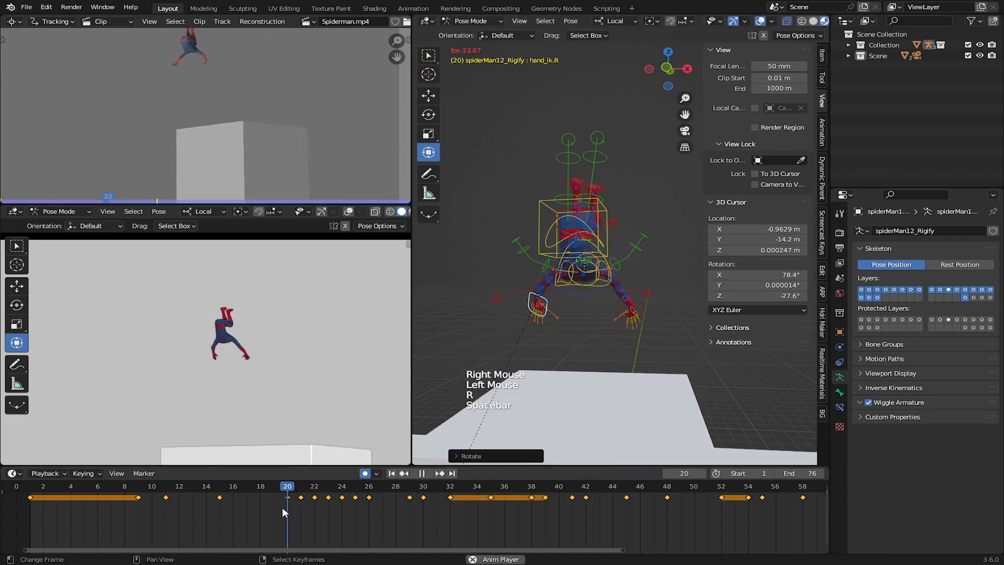
click(200, 508)
click(198, 507)
key(space)
drag(282, 500, 314, 504)
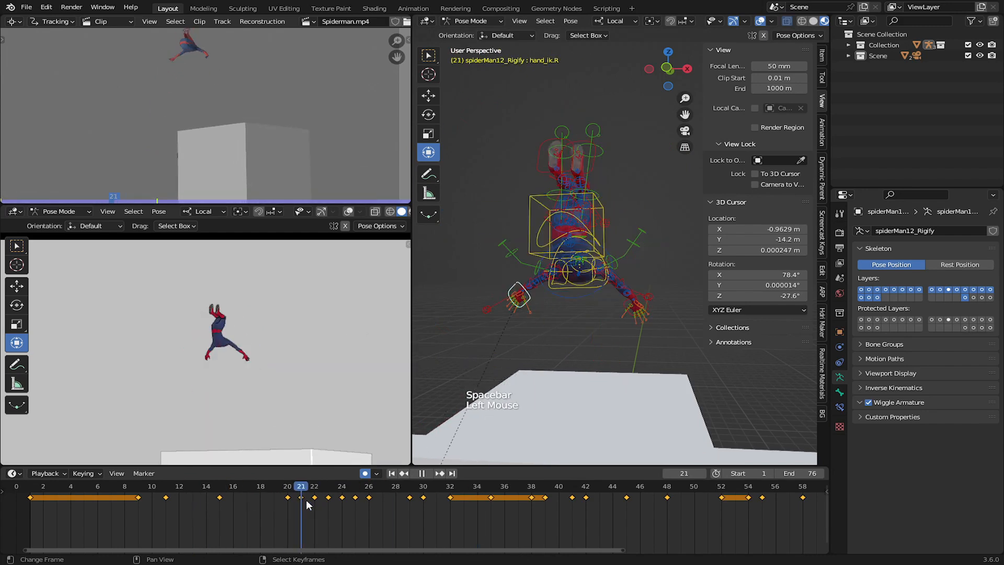
key(space)
scroll(657, 273, up, 3)
right_click(653, 270)
middle_drag(651, 268, 506, 268)
shift+right_click(506, 269)
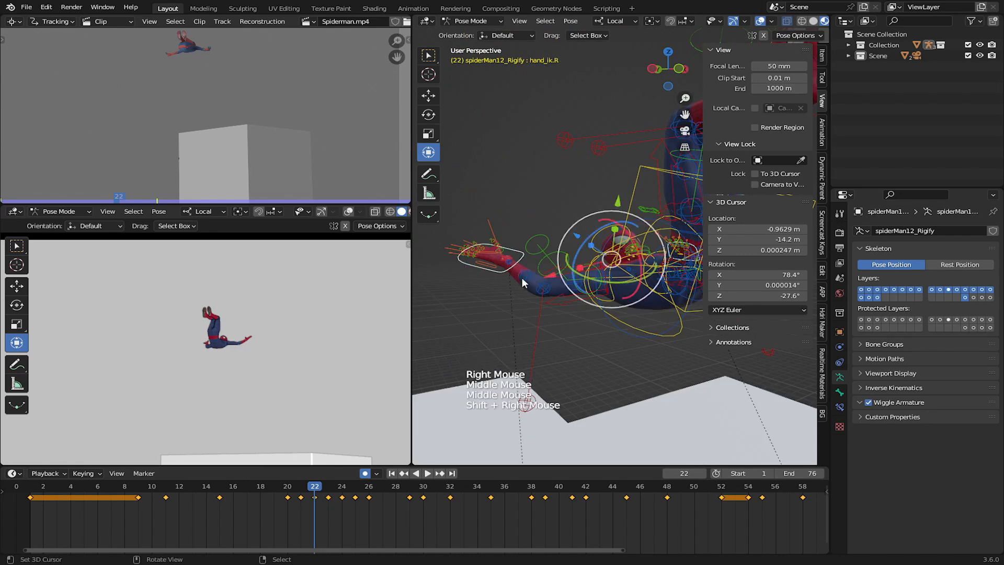
middle_drag(601, 272, 584, 260)
middle_drag(585, 259, 585, 261)
drag(585, 259, 547, 234)
middle_drag(547, 234, 570, 282)
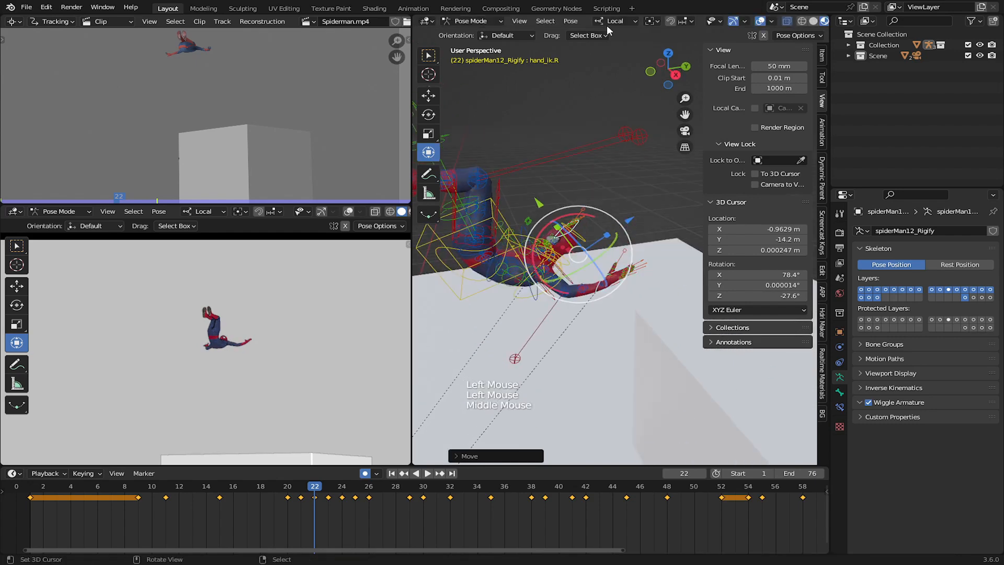
Switch the transform orientation to Global and rotate both hand IK controls at frame 22.
click(652, 21)
click(657, 58)
middle_drag(597, 246, 585, 217)
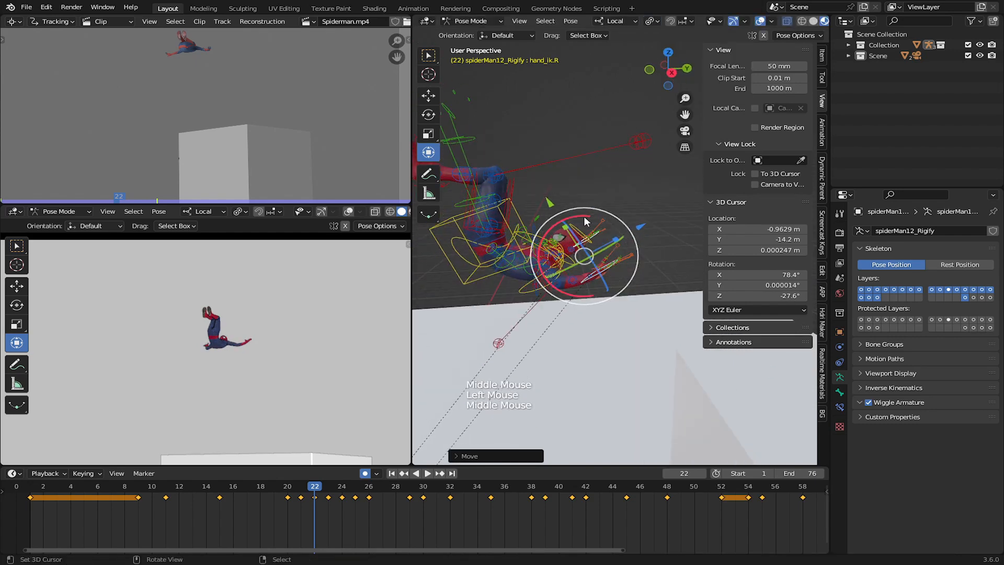
drag(585, 216, 601, 215)
click(615, 21)
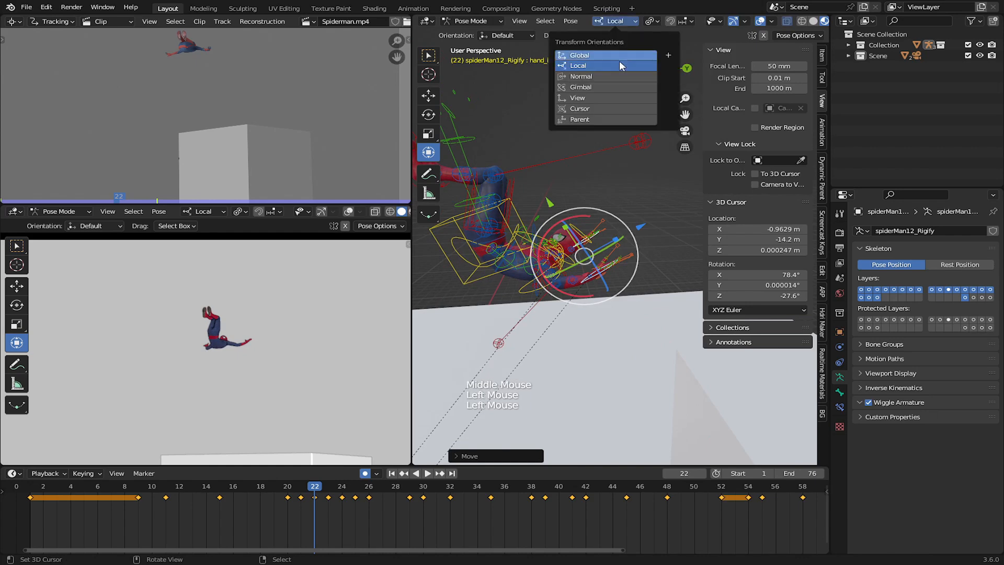
click(591, 63)
click(615, 21)
click(614, 55)
middle_drag(601, 157, 562, 232)
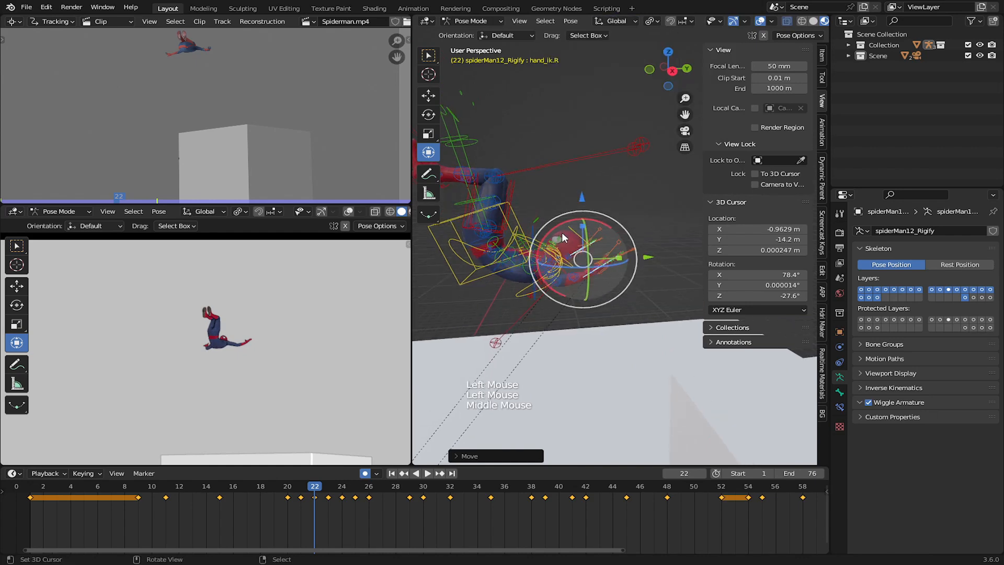
mouse_move(562, 233)
mouse_down()
mouse_move(558, 222)
mouse_move(583, 212)
mouse_move(579, 228)
mouse_up()
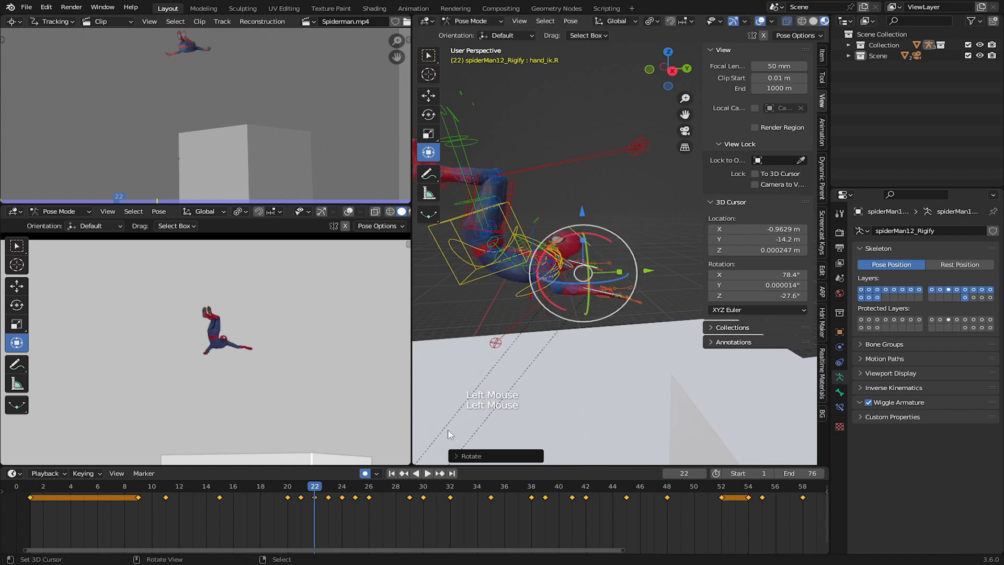
Rotate the chest control at frame 21 to adjust the bend of the upper body.
drag(312, 504, 297, 498)
scroll(572, 287, up, 1)
shift+middle_drag(572, 288, 586, 283)
right_click(519, 299)
drag(539, 209, 533, 204)
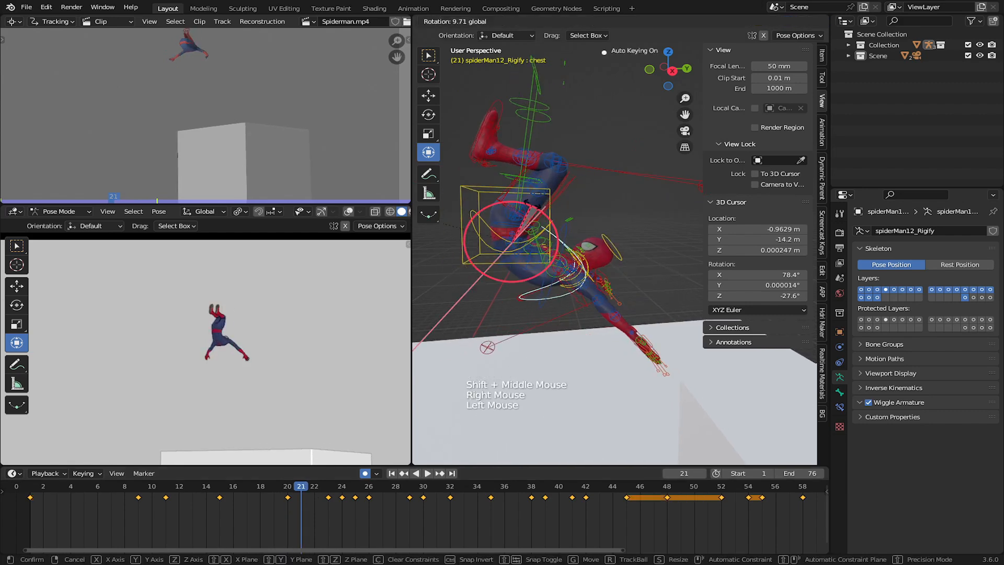
Shift the chest keyframe from frame 21 to frame 20 and play back the jump to check it.
drag(304, 508, 287, 506)
right_click(300, 497)
key(g)
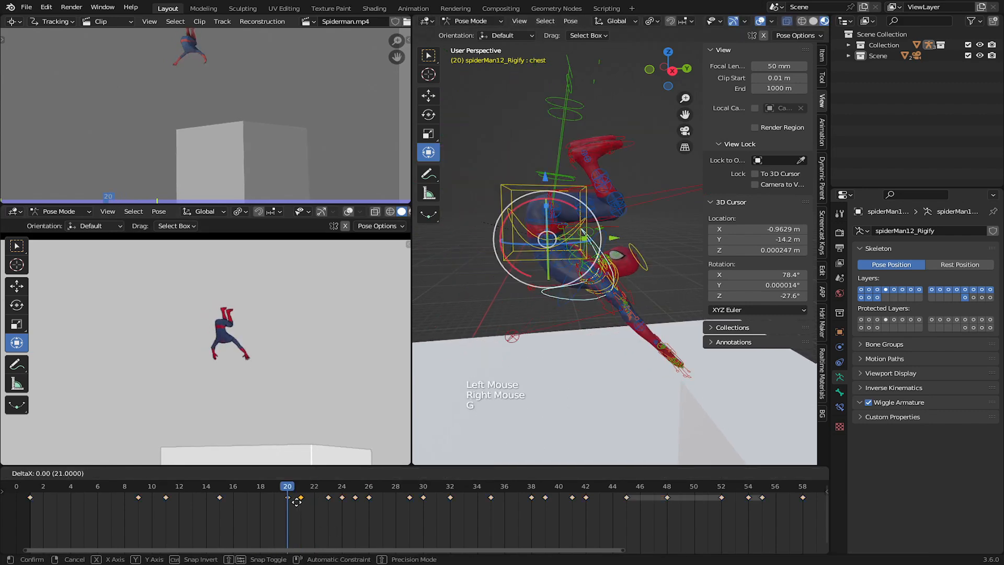
click(290, 500)
key(space)
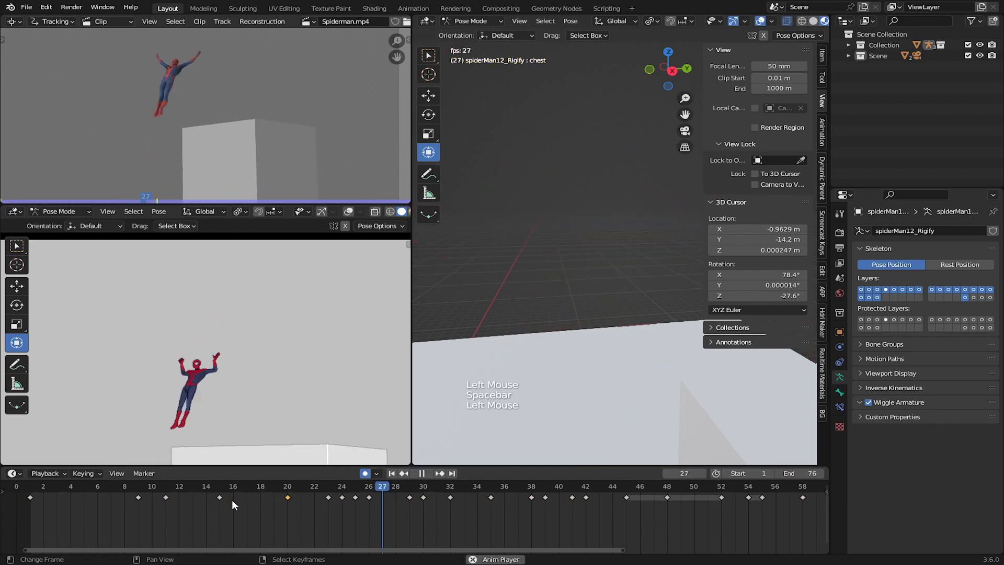
click(136, 505)
scroll(220, 398, down, 4)
key(space)
Rotate and move the left hand IK control at frame 24.
drag(306, 497, 342, 506)
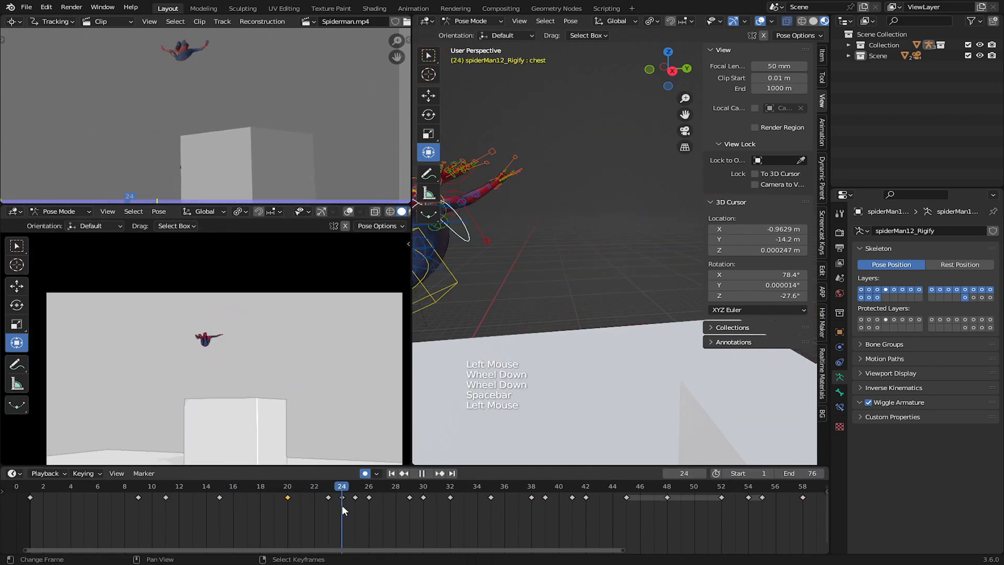
middle_drag(544, 289, 601, 314)
shift+middle_drag(601, 313, 660, 314)
right_click(663, 302)
key(r)
click(683, 349)
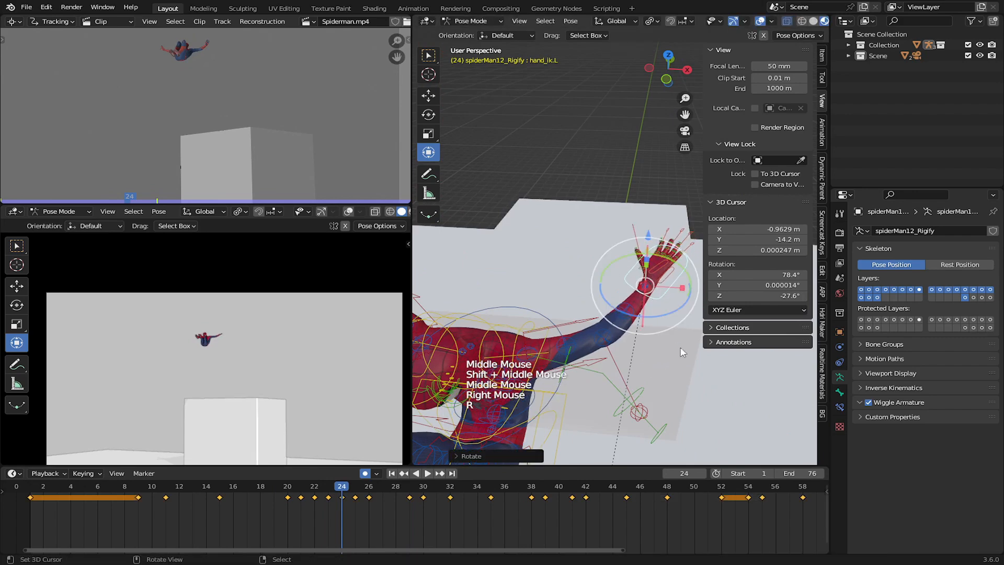
key(g)
click(676, 356)
Play back the animation in the camera view and compare it with the reference clip.
middle_drag(283, 505, 296, 515)
click(308, 526)
key(space)
click(309, 526)
click(308, 526)
click(309, 526)
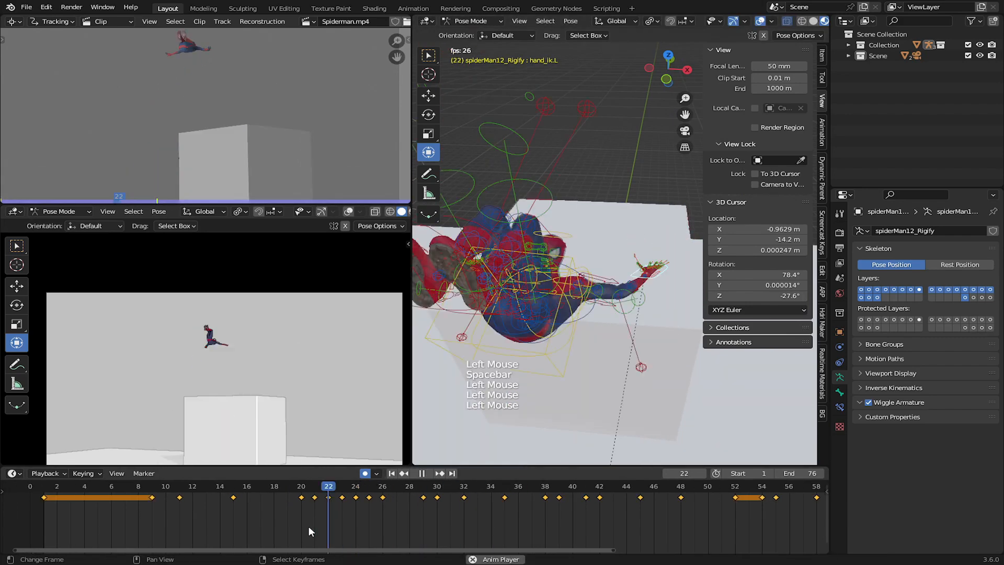
key(space)
click(99, 505)
key(space)
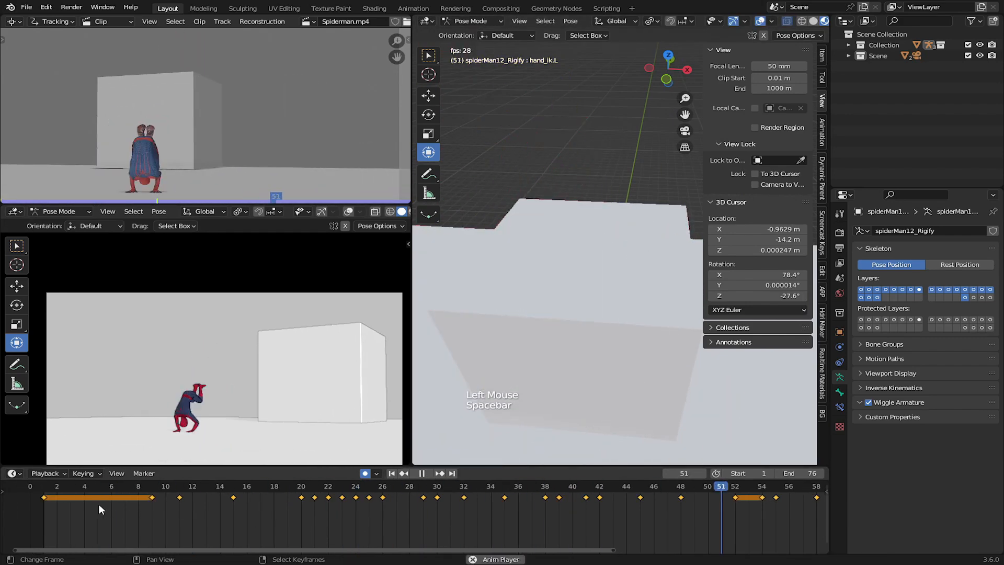
scroll(177, 424, down, 2)
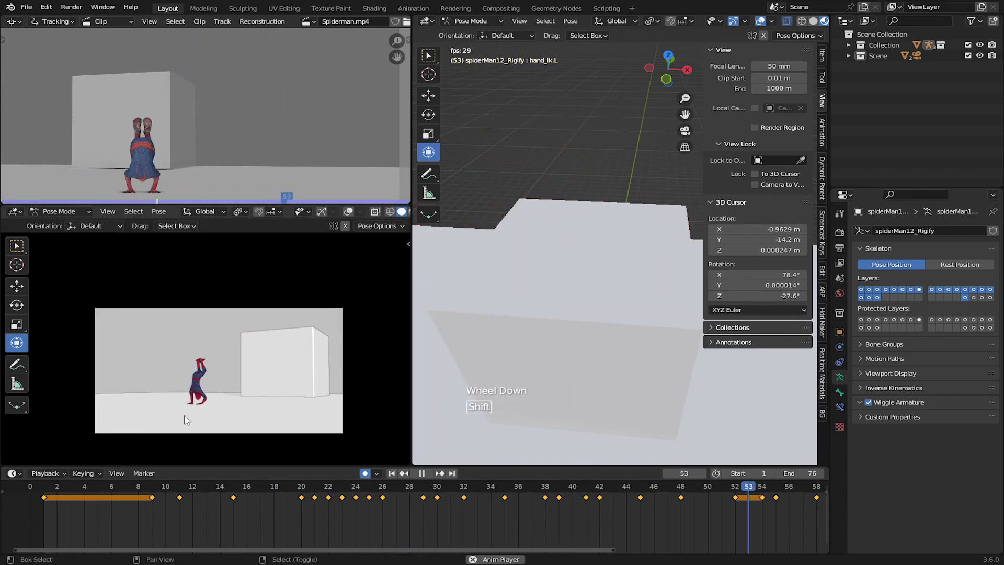
shift+middle_drag(185, 423, 189, 418)
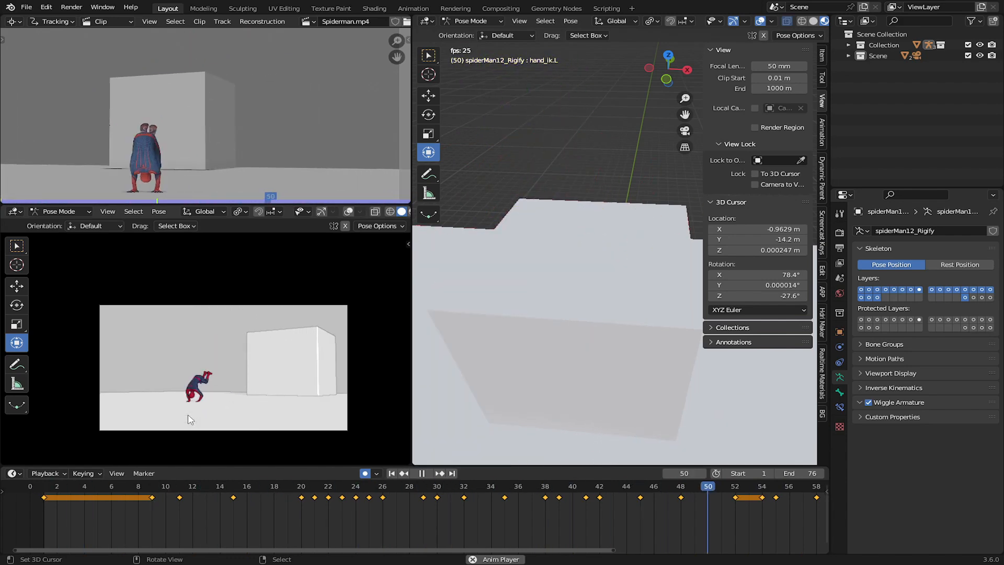
scroll(401, 337, up, 3)
key(Escape)
Select the torso control at frame 1 and calculate its motion path over the Scene Frame Range, baked from Heads.
scroll(539, 315, down, 3)
middle_drag(539, 315, 823, 145)
scroll(484, 305, up, 2)
shift+middle_drag(742, 234, 637, 293)
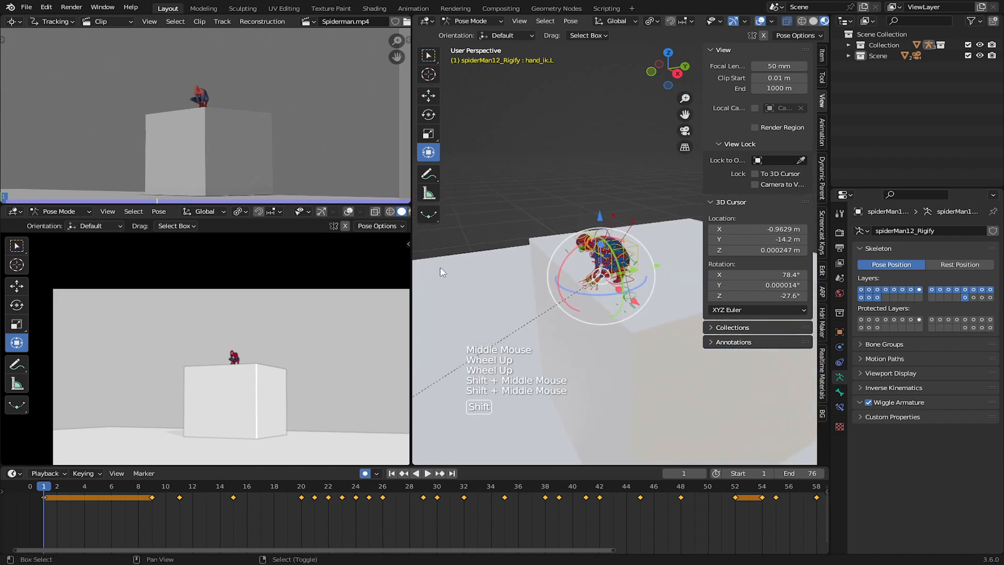
scroll(637, 293, up, 3)
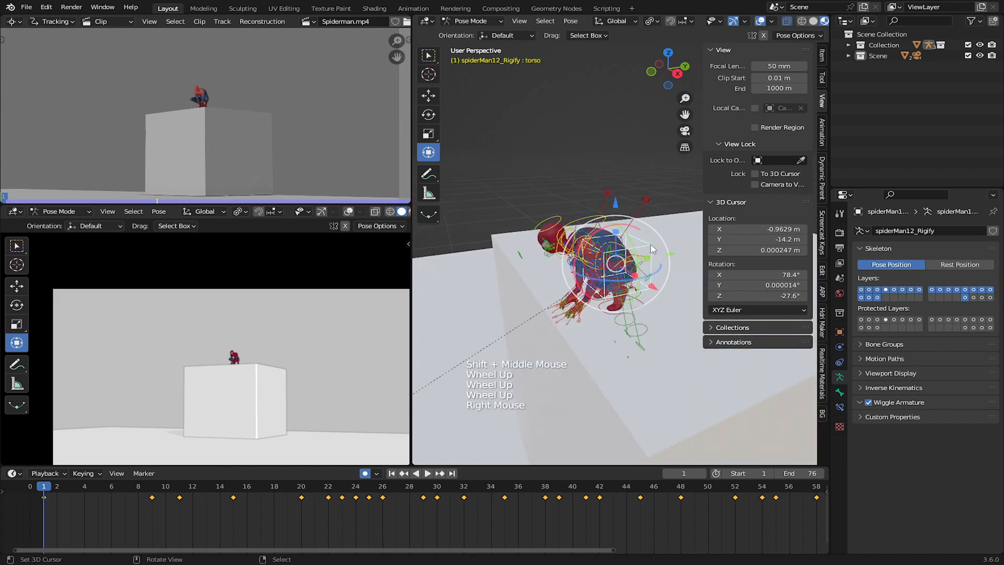
key(KP_Decimal)
scroll(652, 249, down, 3)
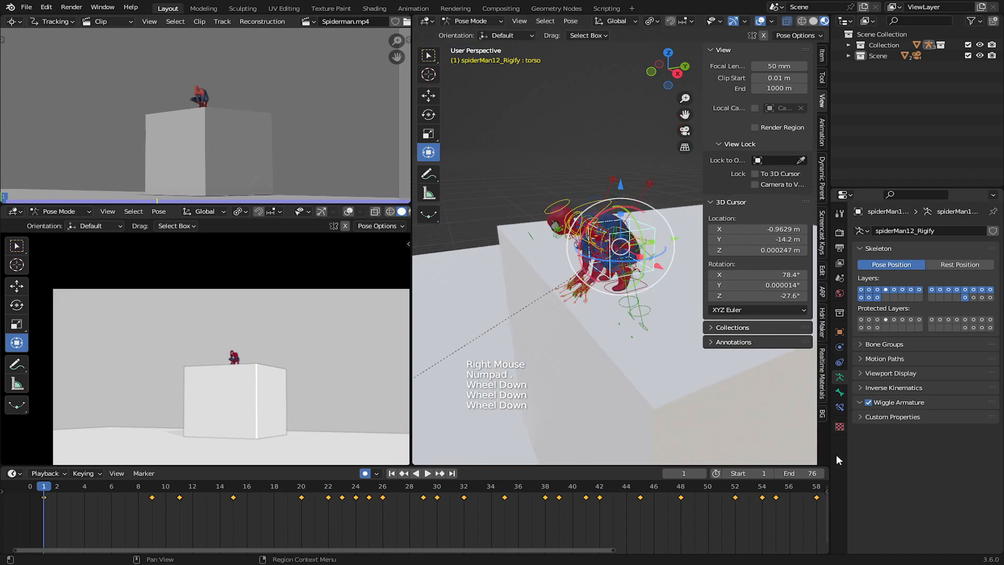
click(839, 393)
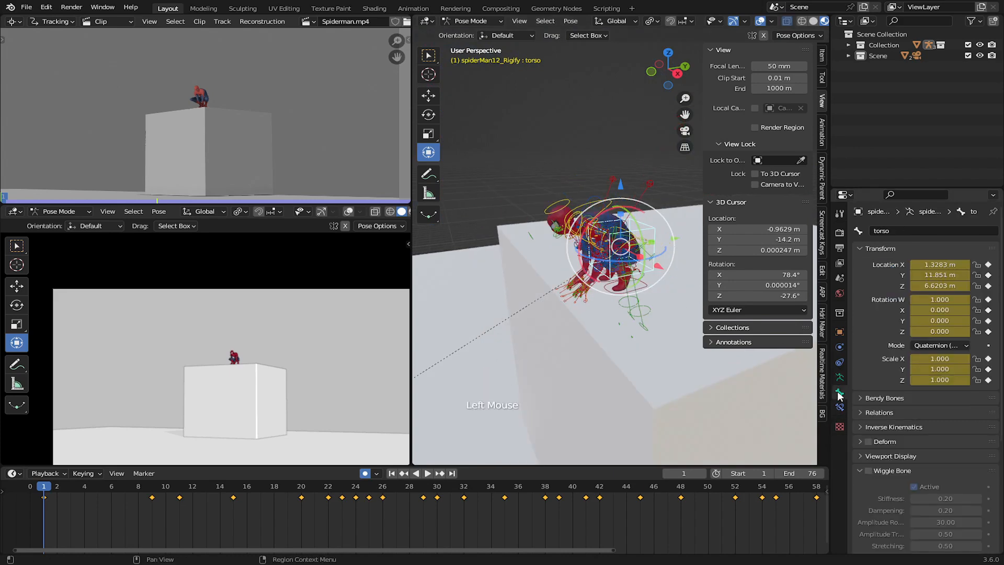
click(859, 471)
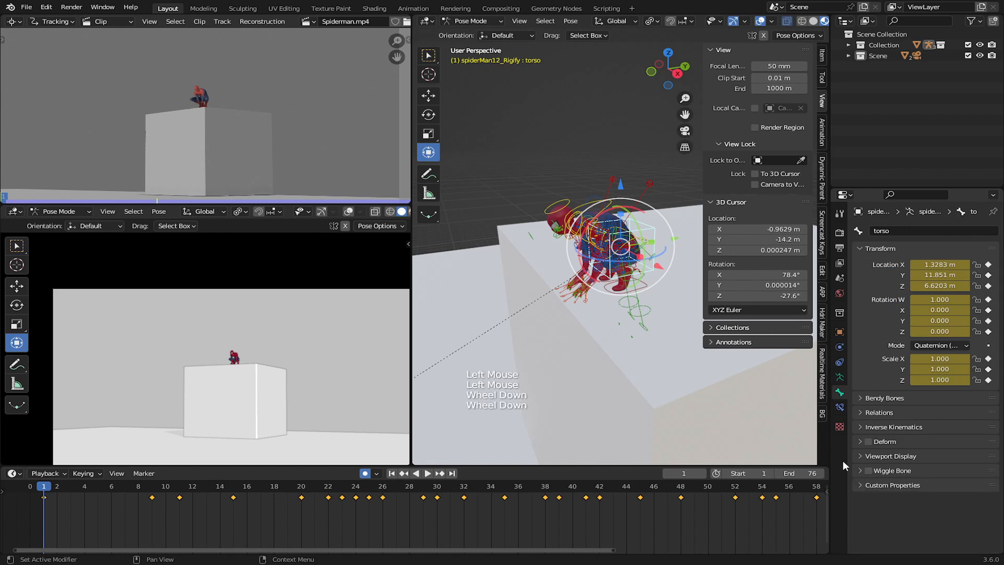
click(839, 408)
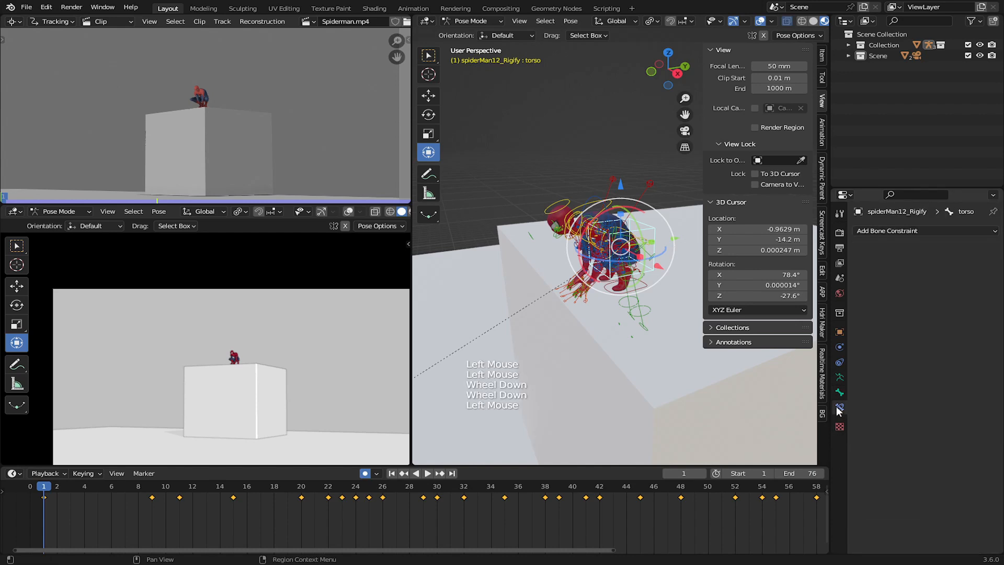
click(840, 377)
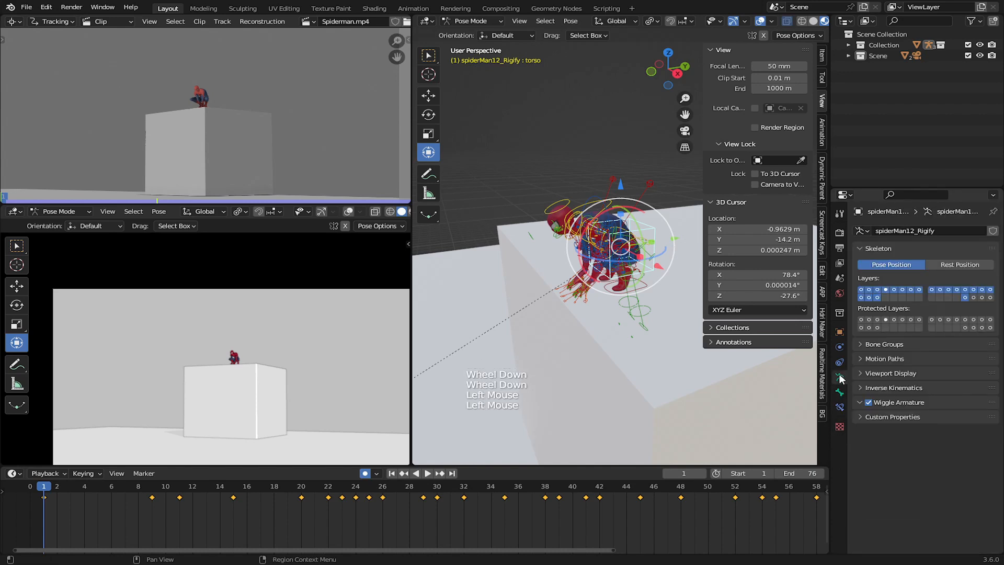
click(885, 359)
click(890, 443)
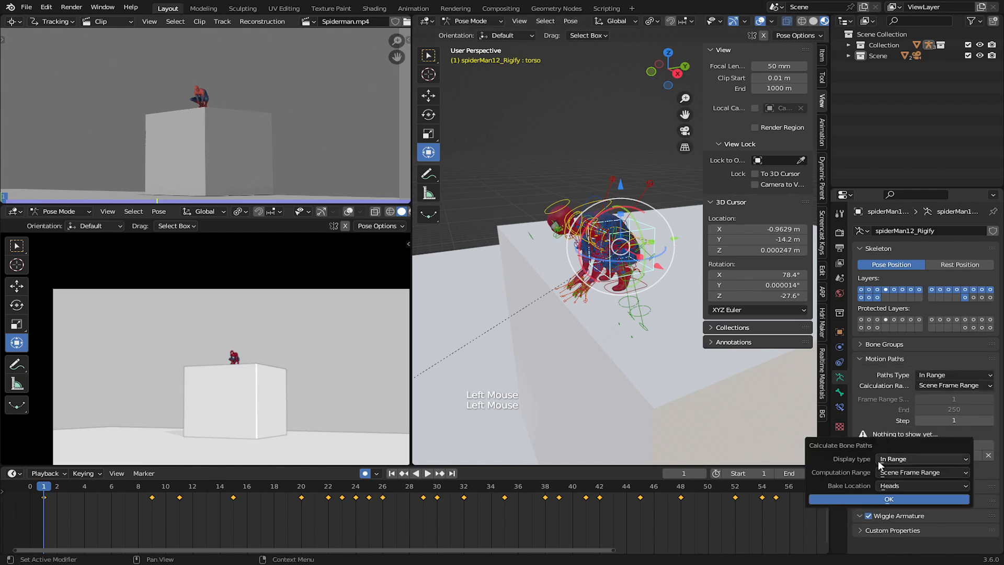
click(878, 499)
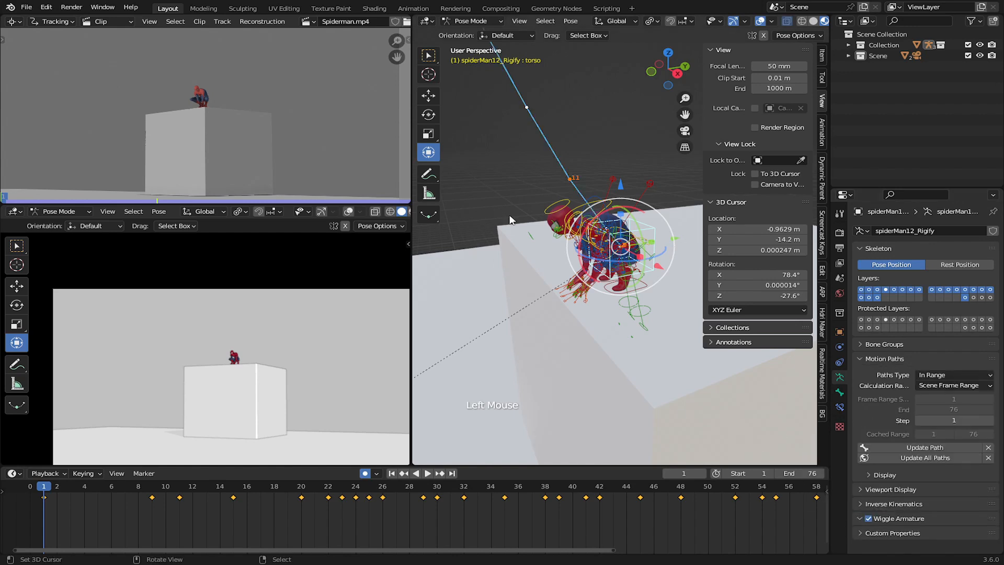
Examine the shape of the torso's motion path across the whole jump, landing and roll.
scroll(511, 216, down, 3)
shift+middle_drag(533, 157, 559, 237)
scroll(571, 266, down, 2)
scroll(557, 250, up, 2)
scroll(597, 223, down, 3)
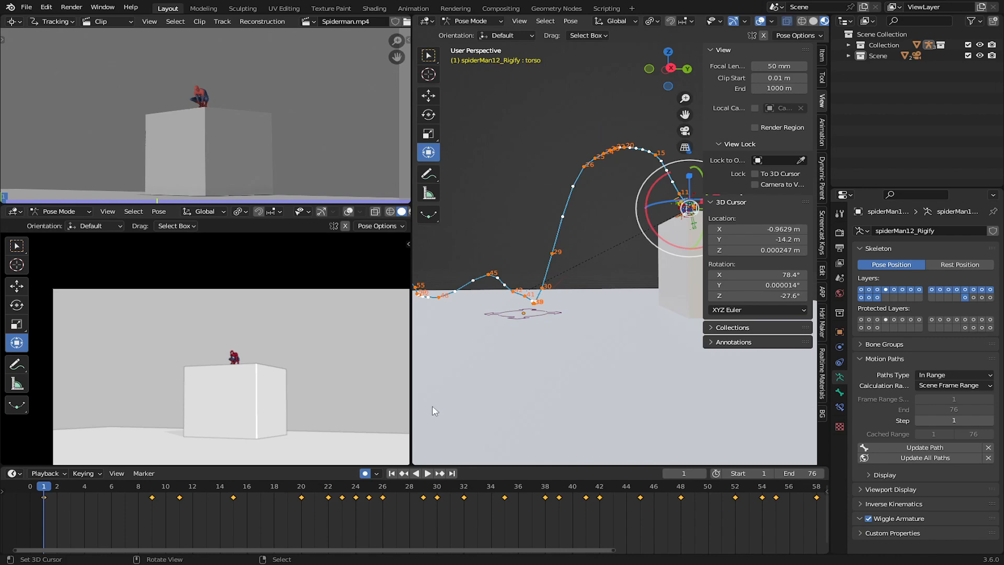
scroll(433, 411, up, 3)
shift+middle_drag(576, 330, 896, 237)
Add both hand IK controls and both foot IK controls to the torso selection at frame 1.
scroll(661, 252, up, 4)
middle_drag(609, 231, 585, 360)
middle_drag(586, 360, 630, 334)
shift+middle_drag(630, 335, 577, 320)
scroll(623, 331, up, 1)
shift+right_click(619, 307)
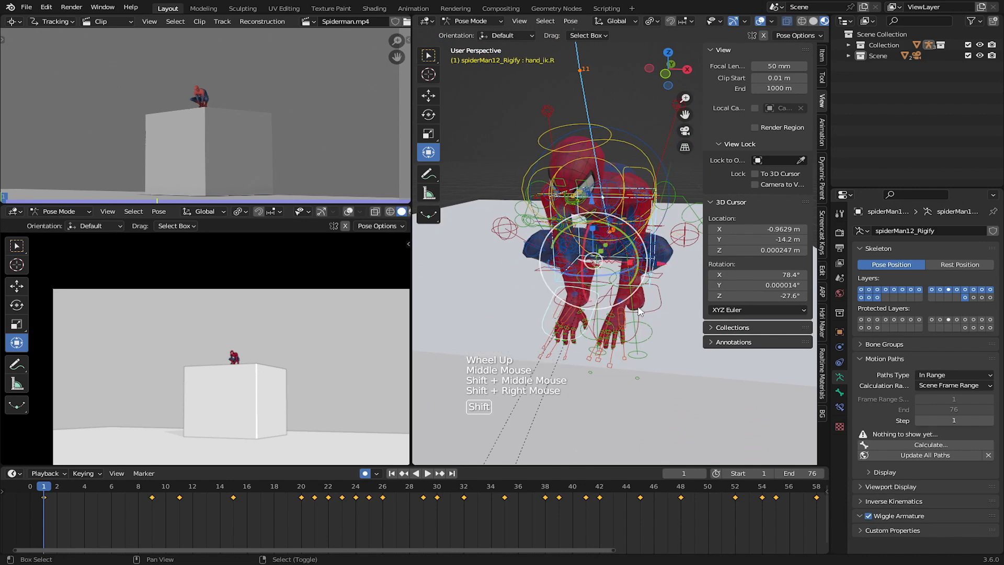
shift+right_click(559, 300)
scroll(562, 298, down, 3)
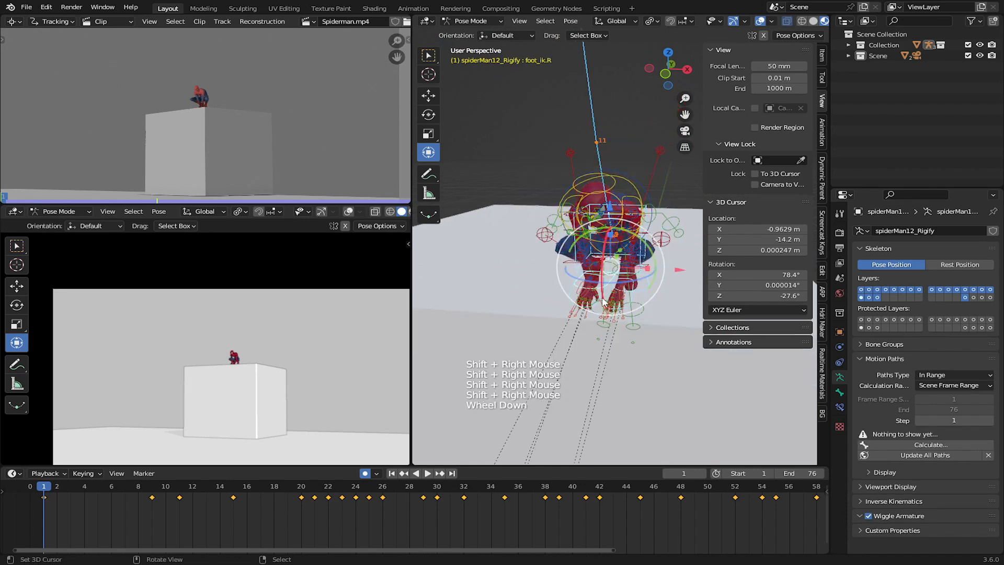
Review the torso's motion path across the jump and save the file.
middle_drag(573, 290, 581, 325)
scroll(540, 160, down, 2)
scroll(539, 159, down, 1)
shift+middle_click(528, 199)
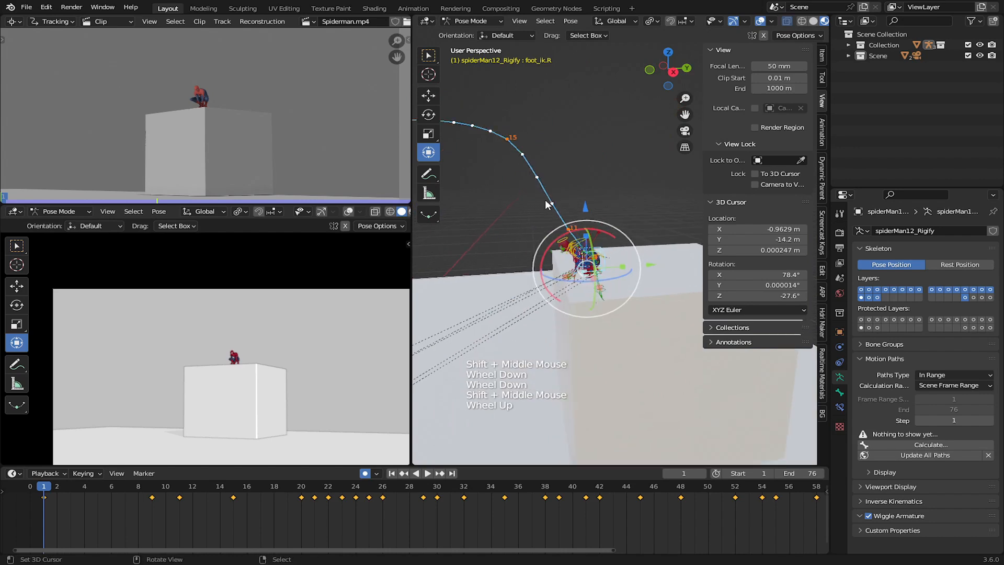
scroll(513, 243, up, 1)
shift+middle_drag(502, 219, 541, 236)
scroll(543, 232, down, 1)
middle_drag(543, 231, 547, 205)
scroll(547, 206, down, 1)
shift+middle_drag(548, 207, 589, 225)
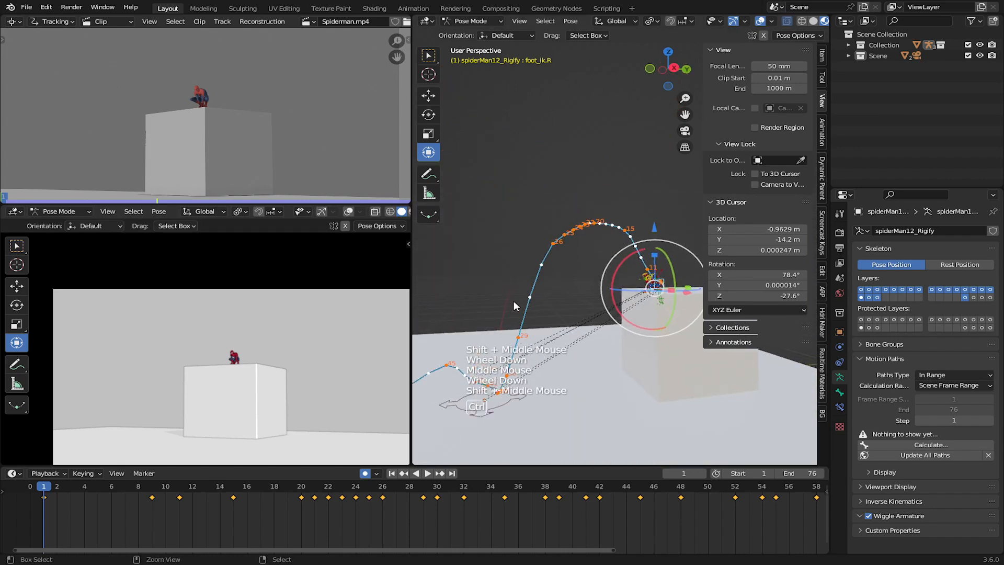
key(ctrl+s)
Scrub through frames 8 to 19 and check how the body follows the take-off part of the torso's motion path.
scroll(628, 314, up, 4)
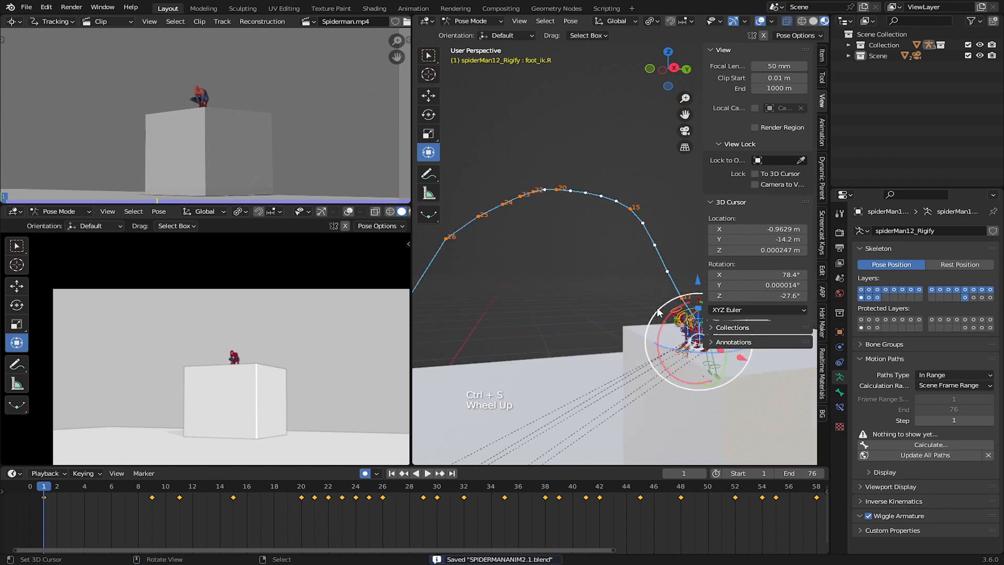
shift+middle_drag(582, 321, 510, 324)
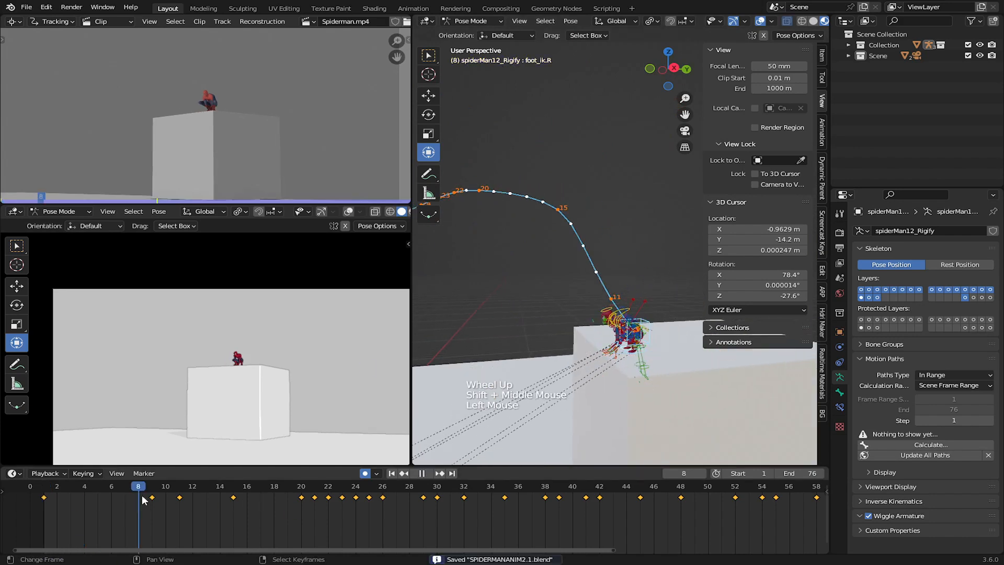
drag(143, 500, 182, 503)
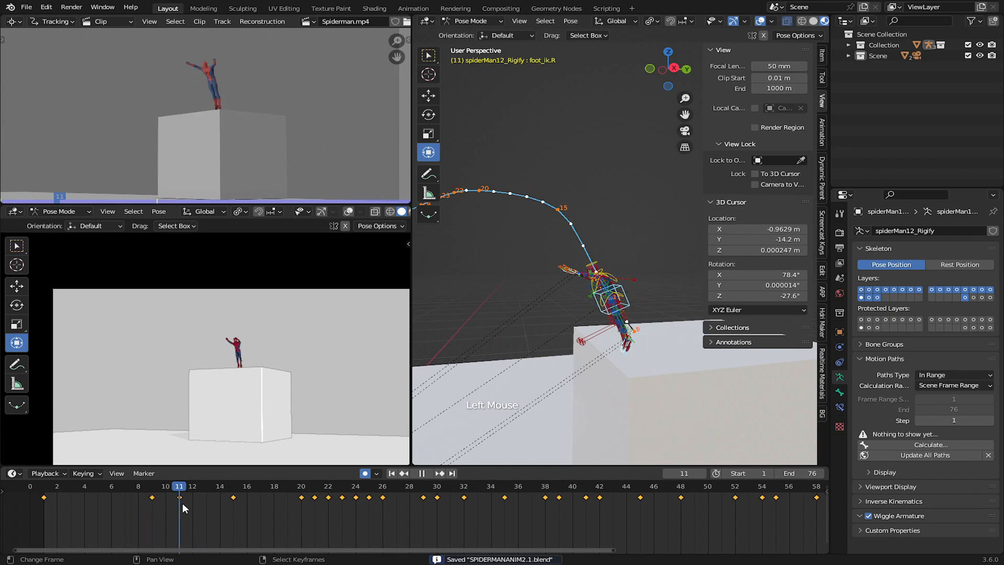
scroll(628, 384, up, 5)
shift+middle_drag(629, 386, 596, 241)
click(200, 496)
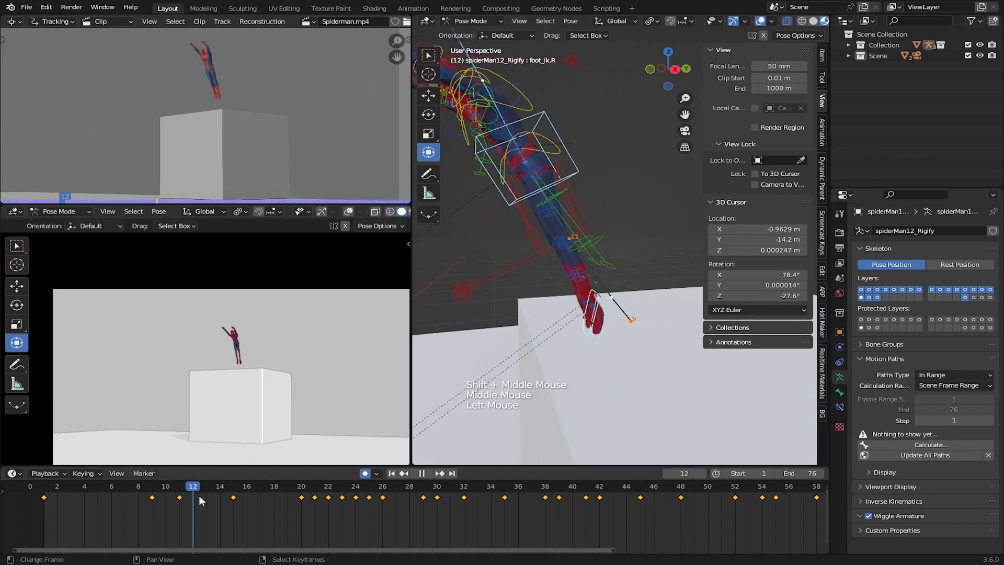
scroll(532, 350, down, 2)
shift+middle_drag(532, 350, 564, 298)
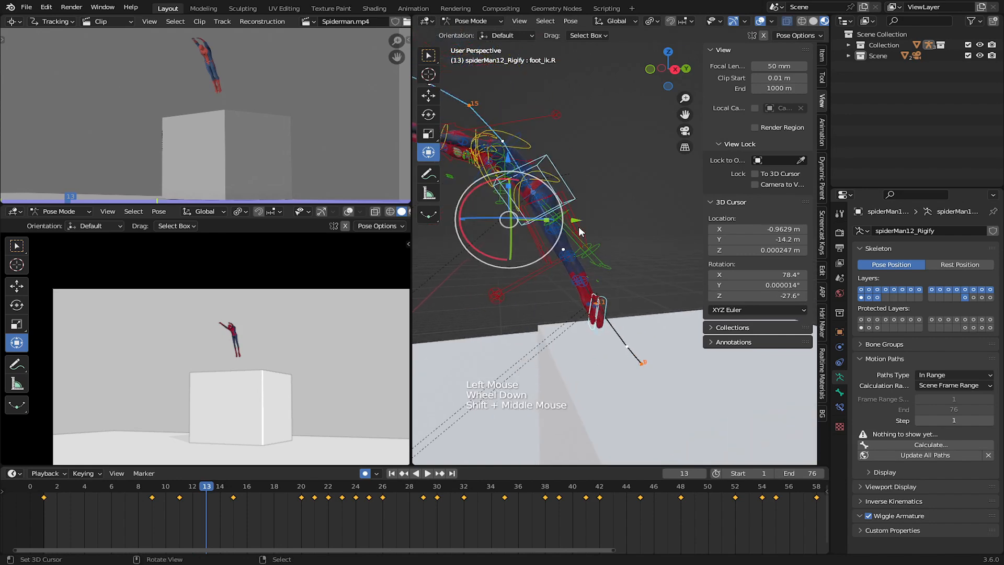
drag(235, 508, 288, 513)
scroll(540, 310, up, 4)
scroll(610, 322, down, 5)
middle_drag(611, 322, 603, 318)
scroll(604, 320, up, 2)
middle_drag(604, 321, 609, 315)
shift+middle_drag(630, 375, 633, 328)
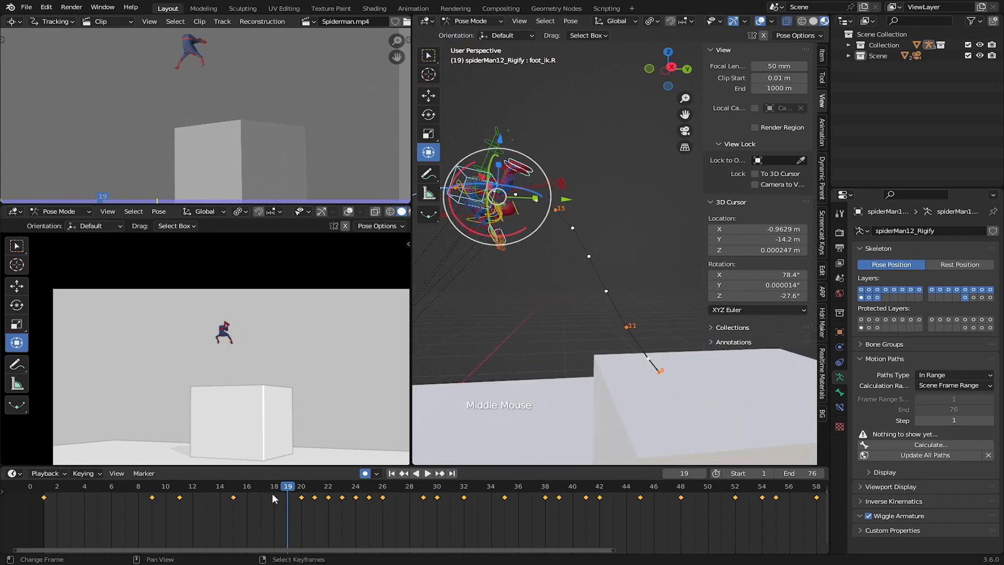
Move the selected torso, hand and foot controls slightly along Y at frames 13 and 11 to smooth the take-off arc.
drag(272, 498, 211, 500)
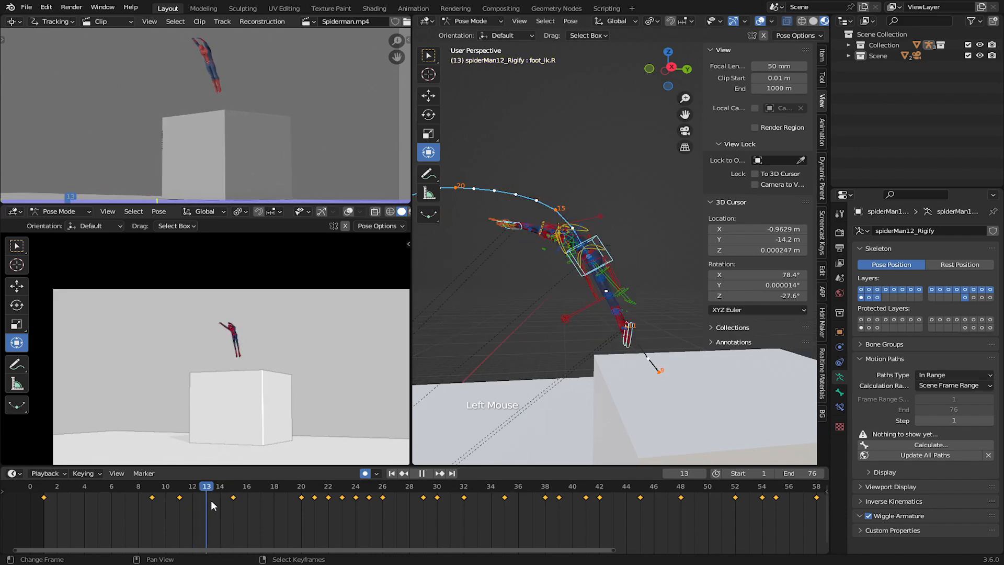
drag(640, 275, 649, 282)
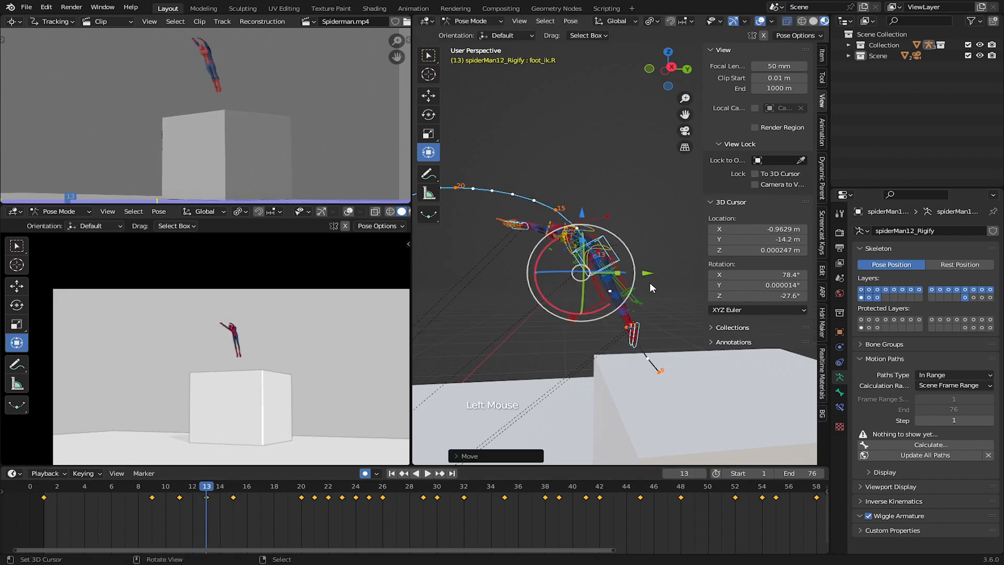
click(187, 505)
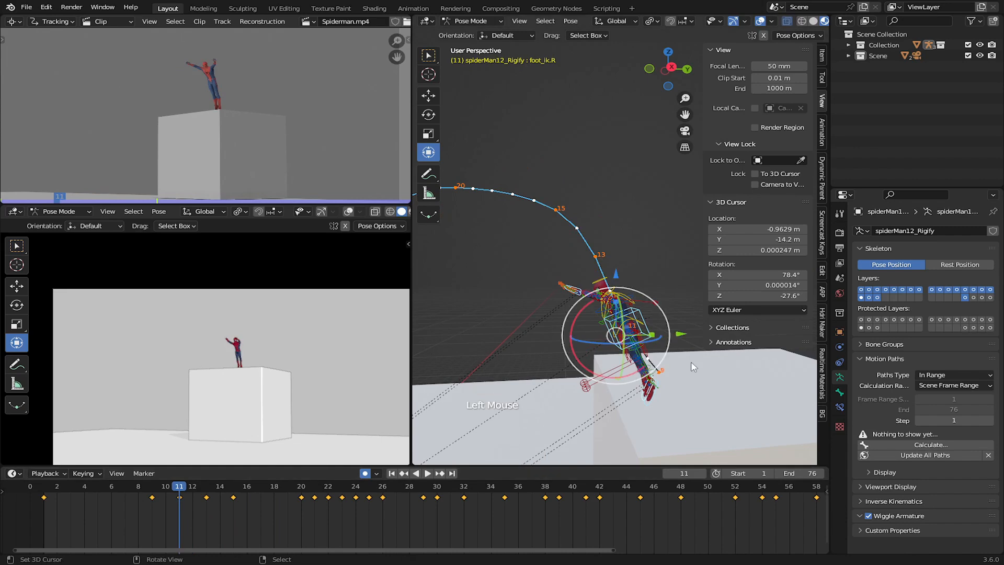
drag(686, 337, 695, 365)
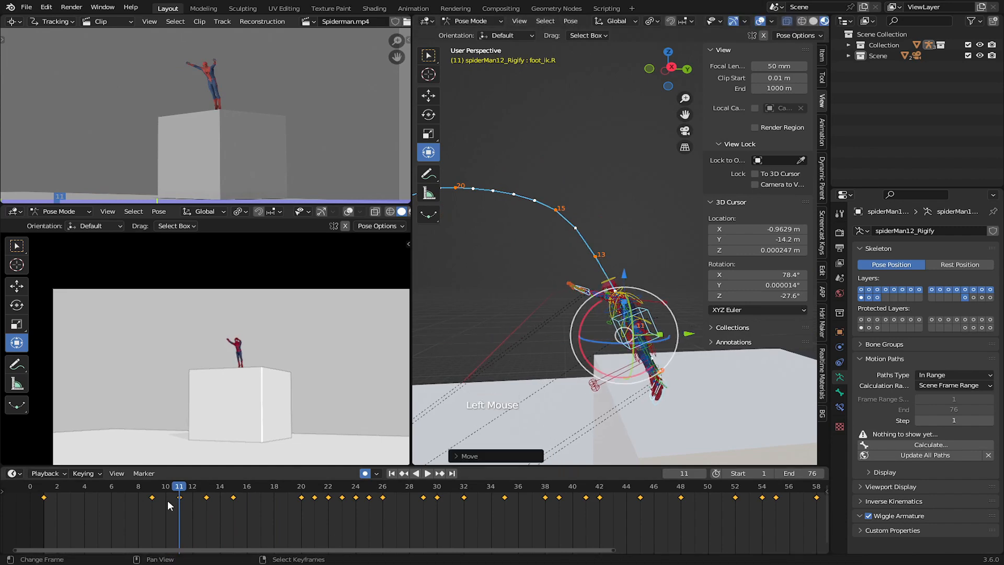
Play back the take-off and scrub through it to frame 15.
drag(169, 505, 57, 514)
key(space)
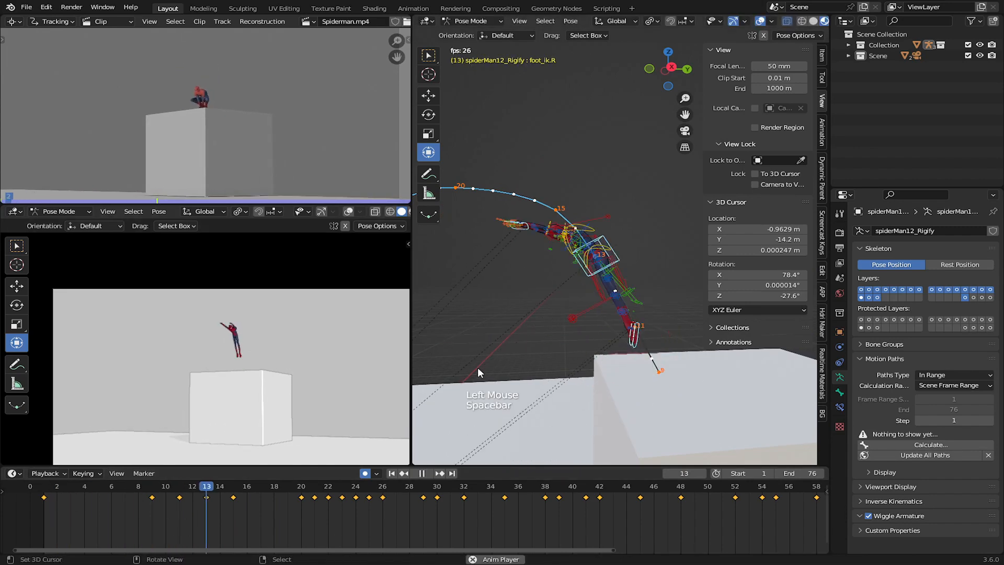
click(81, 506)
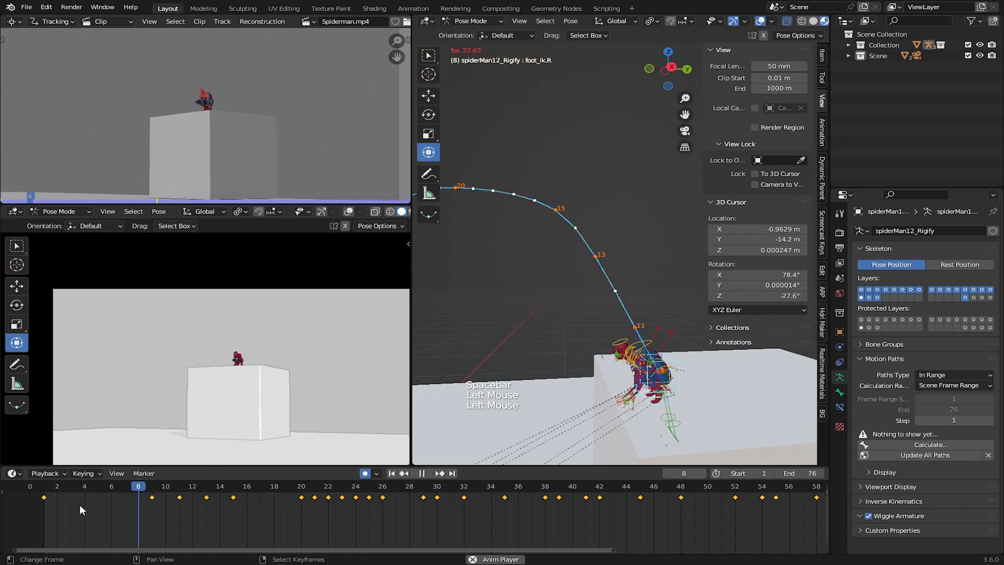
drag(80, 506, 233, 522)
Raise the selected controls at frame 20 by about 0.24 m and shift them along Y to round the jump's peak.
scroll(431, 352, down, 2)
shift+middle_drag(431, 351, 383, 463)
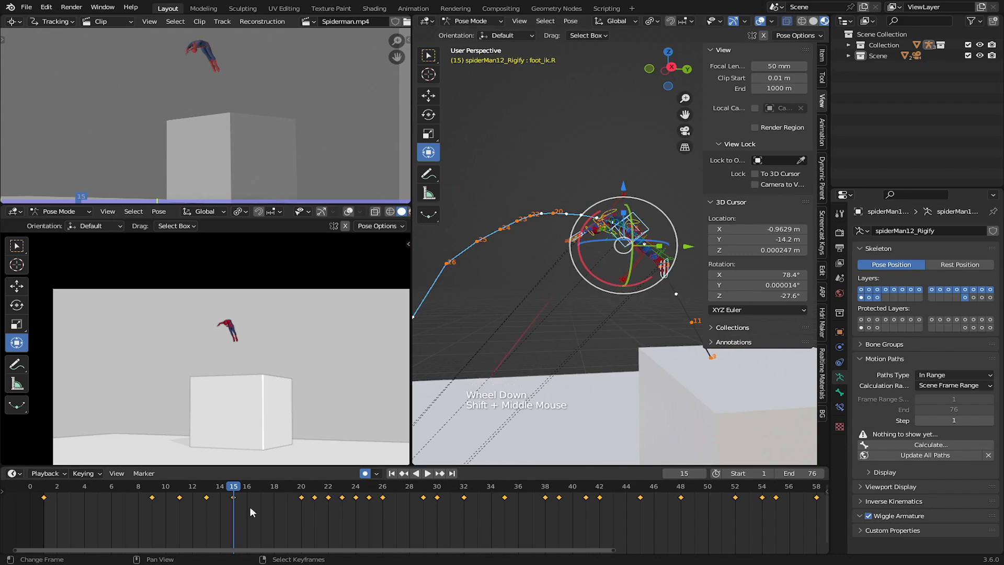
drag(250, 507, 300, 510)
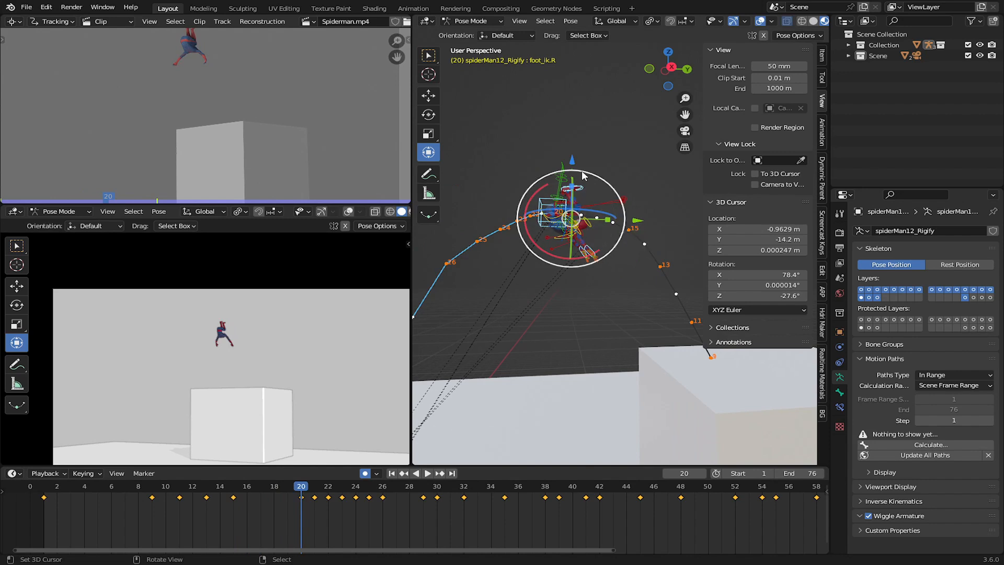
drag(574, 162, 574, 152)
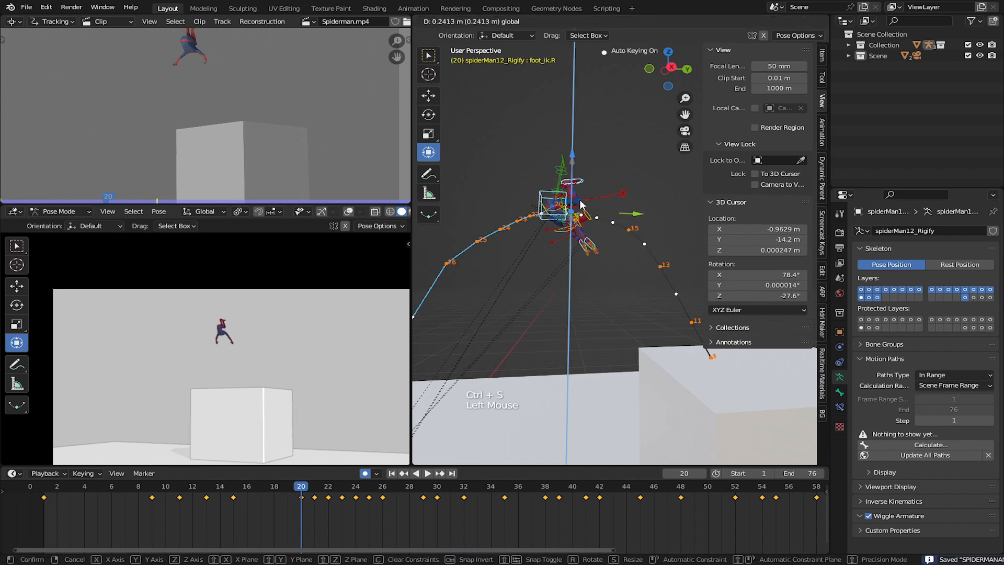
drag(582, 204, 628, 220)
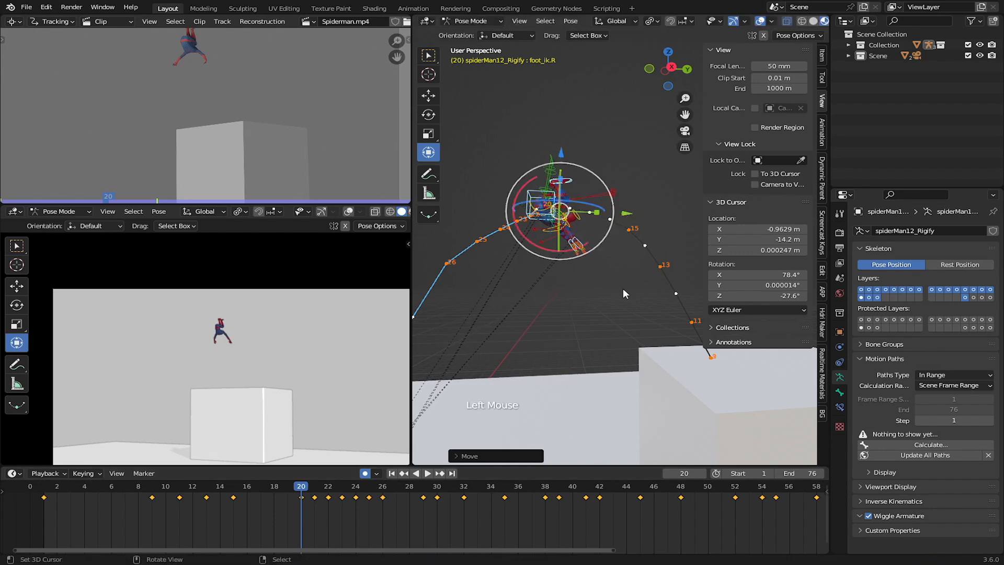
Move the selected controls upward at frames 21 and 22 to follow the arc, checking the playback in between.
scroll(623, 288, up, 2)
click(314, 507)
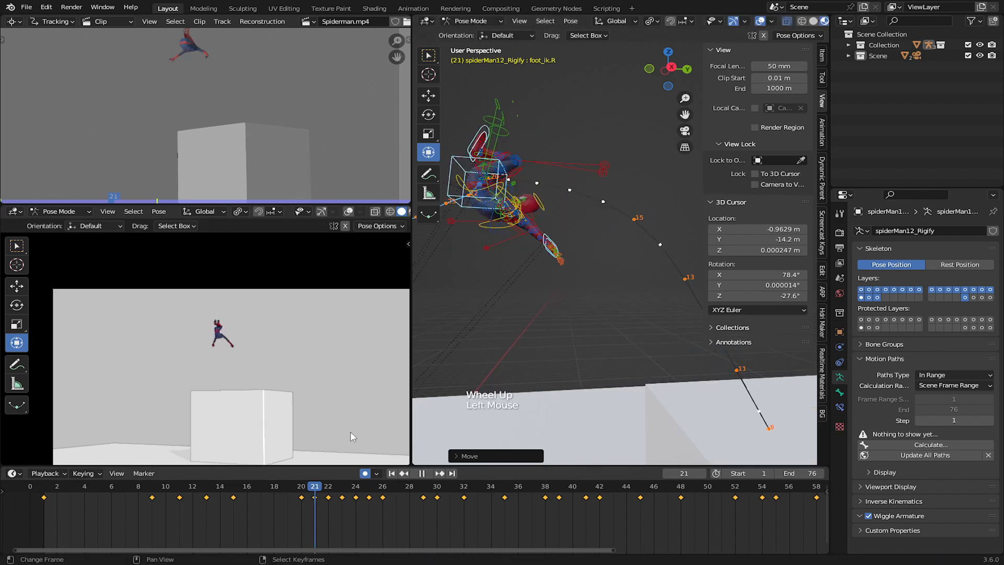
shift+middle_drag(527, 249, 575, 261)
scroll(603, 307, up, 1)
scroll(564, 235, up, 1)
drag(584, 244, 584, 237)
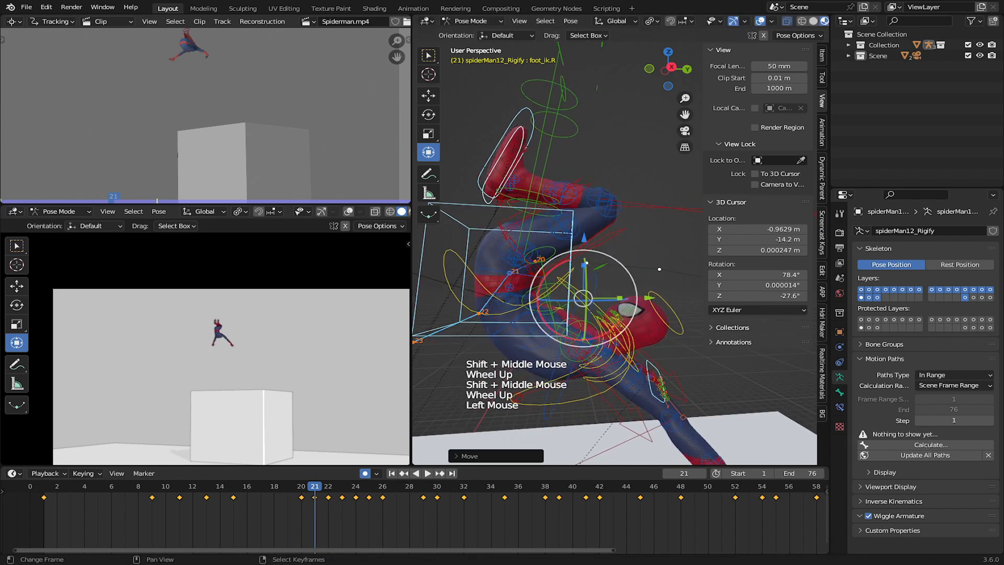
key(space)
drag(449, 510, 328, 508)
drag(575, 185, 545, 129)
Raise the torso, hand and foot controls at frame 24 to smooth the descending arc.
click(340, 505)
click(355, 504)
shift+middle_drag(440, 323, 473, 262)
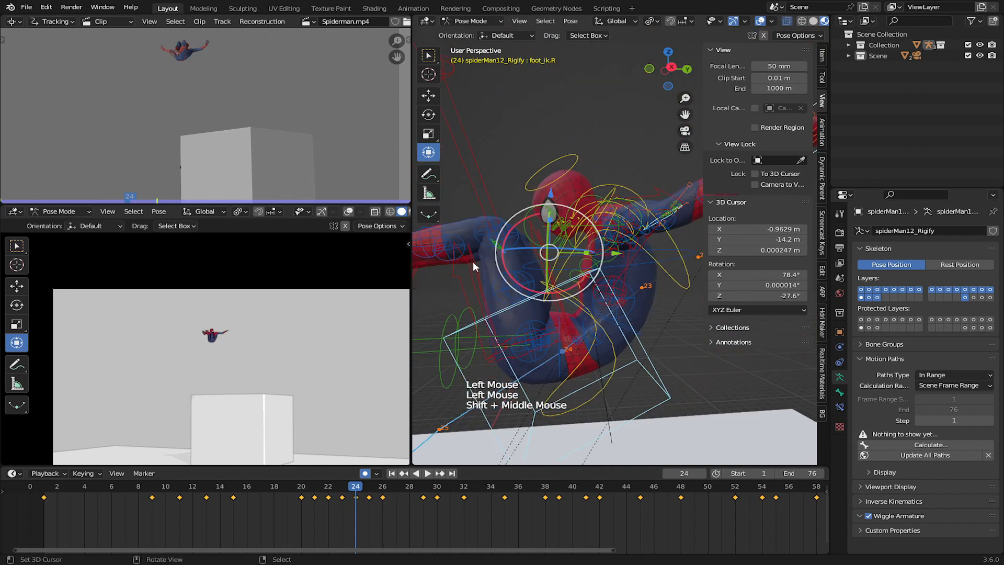
shift+middle_drag(541, 202, 471, 89)
shift+middle_drag(497, 175, 558, 287)
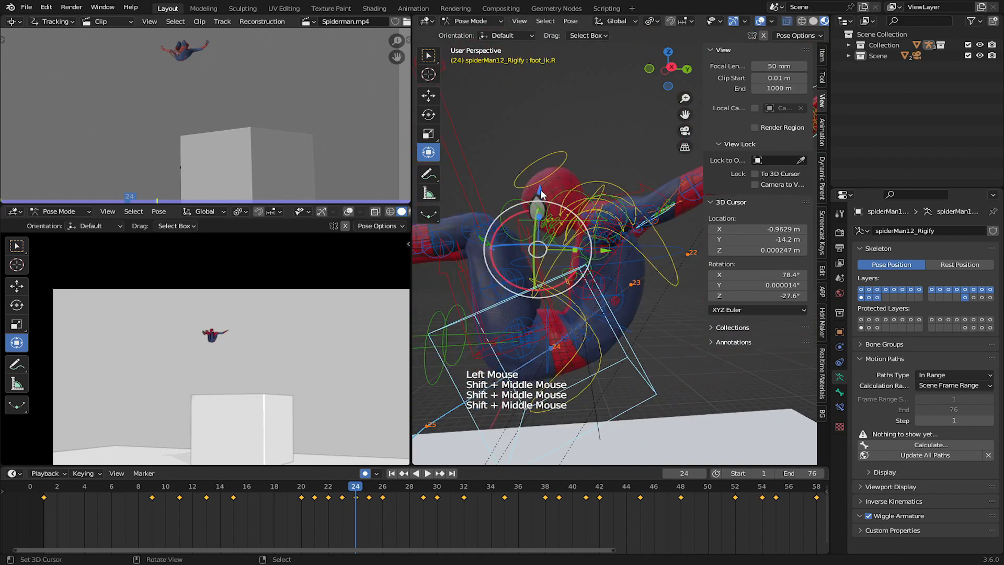
drag(542, 194, 542, 183)
Inspect the path past frame 24, and raise the selected controls slightly at frames 21 and 22.
drag(366, 503, 381, 504)
scroll(453, 395, down, 1)
shift+middle_drag(453, 395, 661, 253)
scroll(643, 369, up, 2)
click(317, 494)
drag(654, 251, 654, 243)
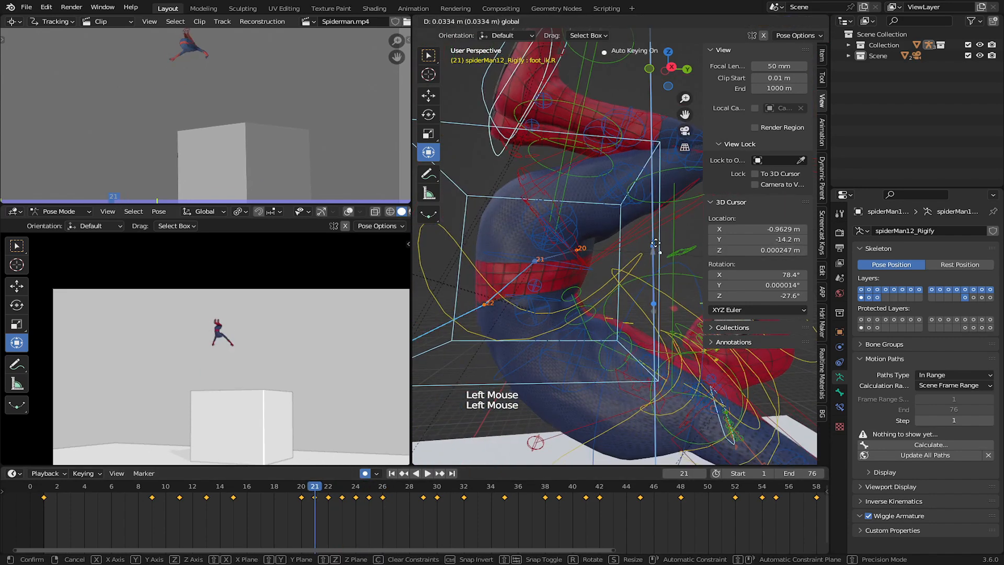
click(327, 504)
drag(562, 204, 562, 181)
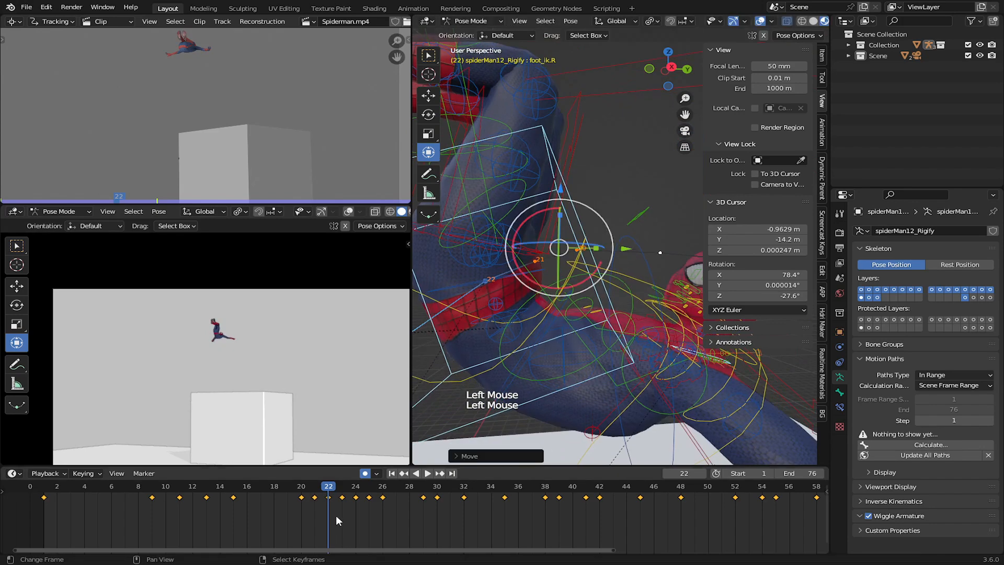
Raise the selected controls at frame 23 by about 0.09 m.
click(339, 516)
shift+middle_drag(434, 276, 526, 266)
shift+middle_drag(635, 204, 581, 213)
drag(535, 168, 535, 165)
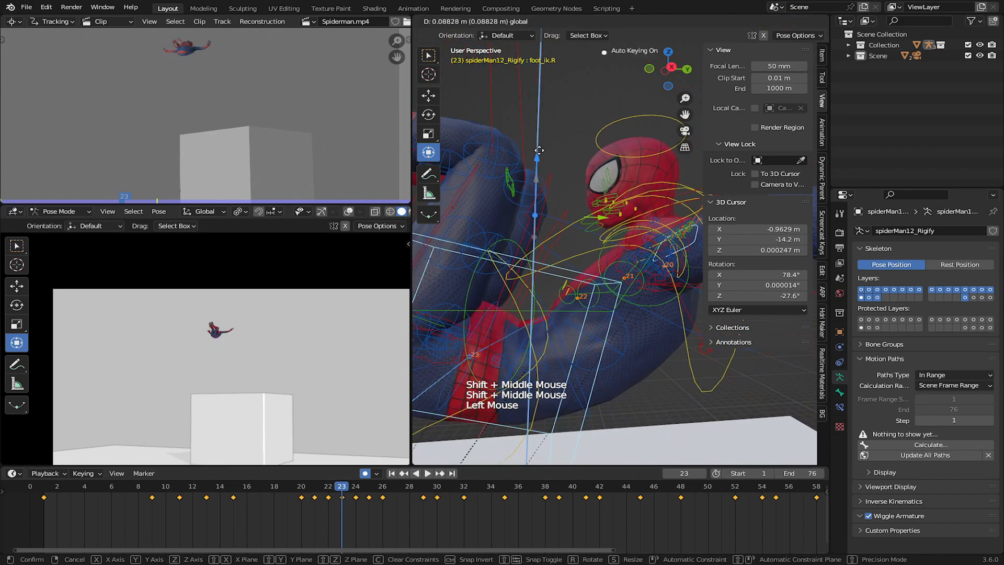
Scrub past the flip and replay the jump to check the corrected arc.
scroll(539, 262, down, 3)
drag(345, 501, 407, 514)
key(space)
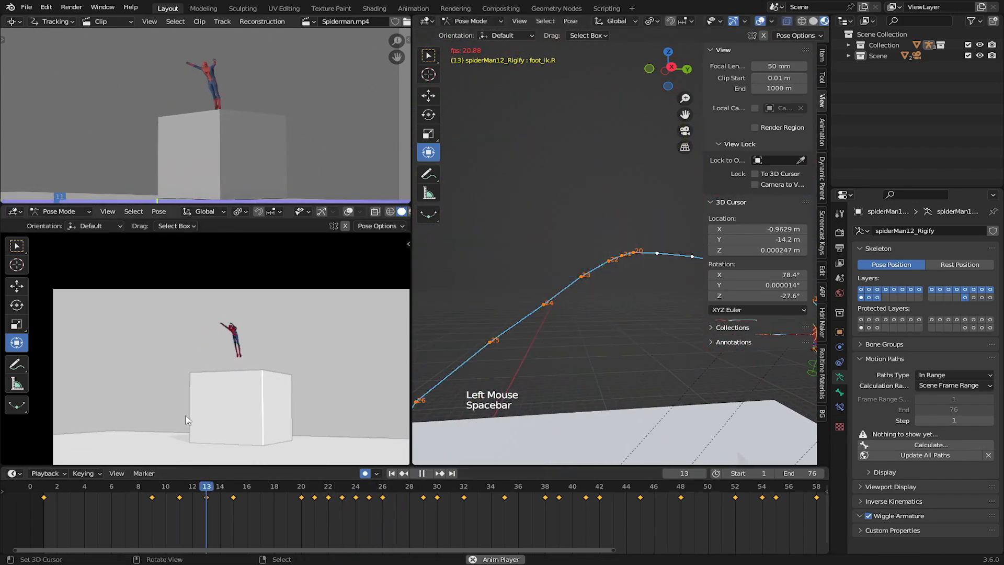
click(190, 506)
click(190, 507)
key(space)
click(192, 506)
Raise the selected controls at frames 25 and 24 to bring the descent into a smoother curve.
drag(216, 512, 368, 514)
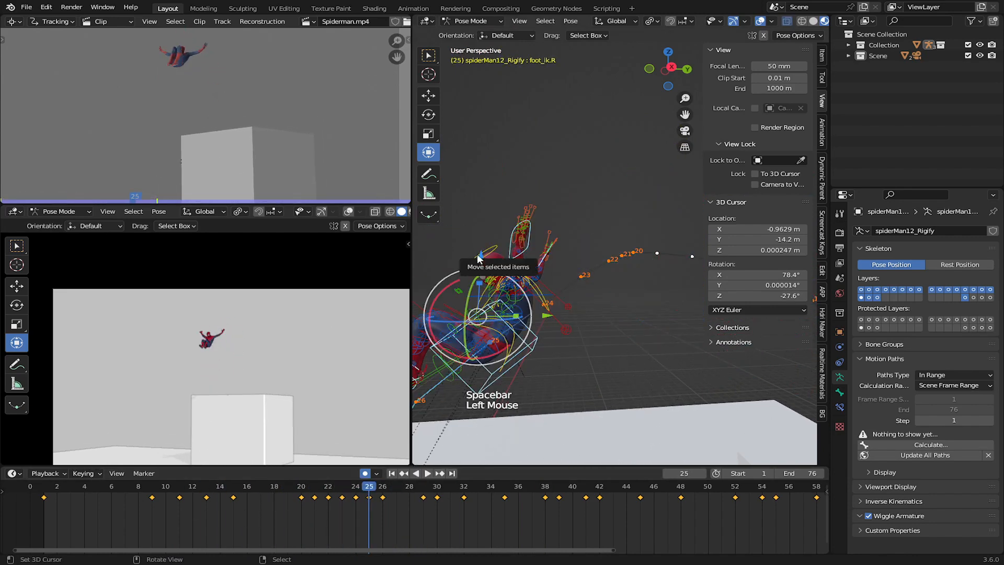
drag(477, 258, 459, 422)
click(356, 502)
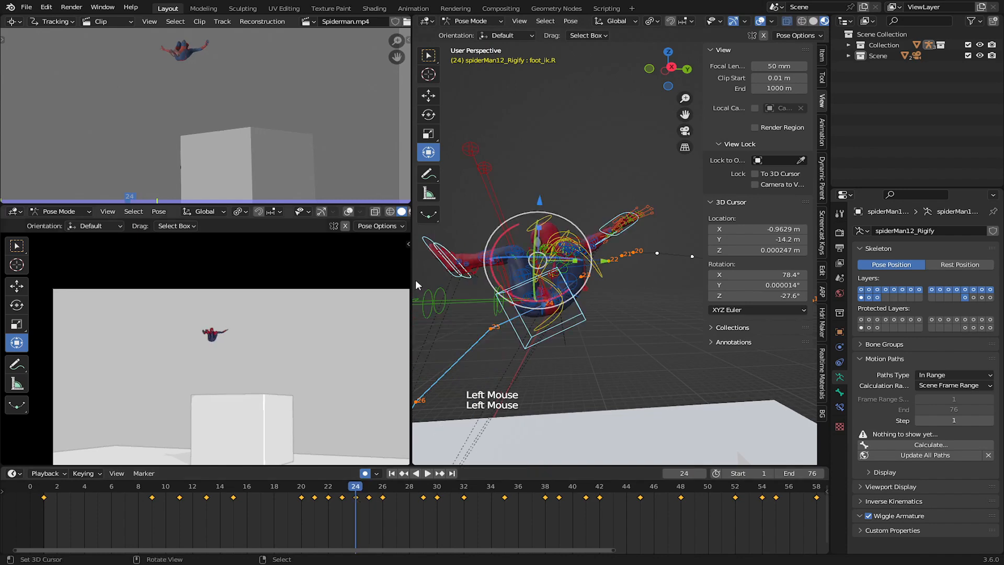
drag(539, 204, 598, 172)
Fine-tune the height of the selected controls at frames 22 and 21, moving them slightly upward.
click(342, 506)
drag(336, 501, 335, 501)
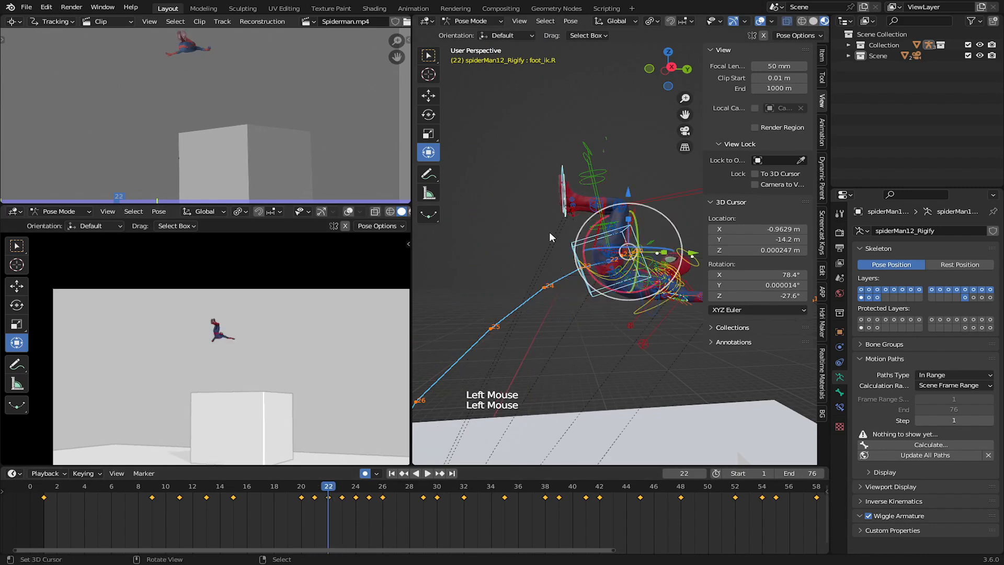
drag(629, 194, 630, 189)
scroll(627, 209, up, 9)
scroll(627, 219, down, 1)
shift+middle_drag(638, 220, 586, 225)
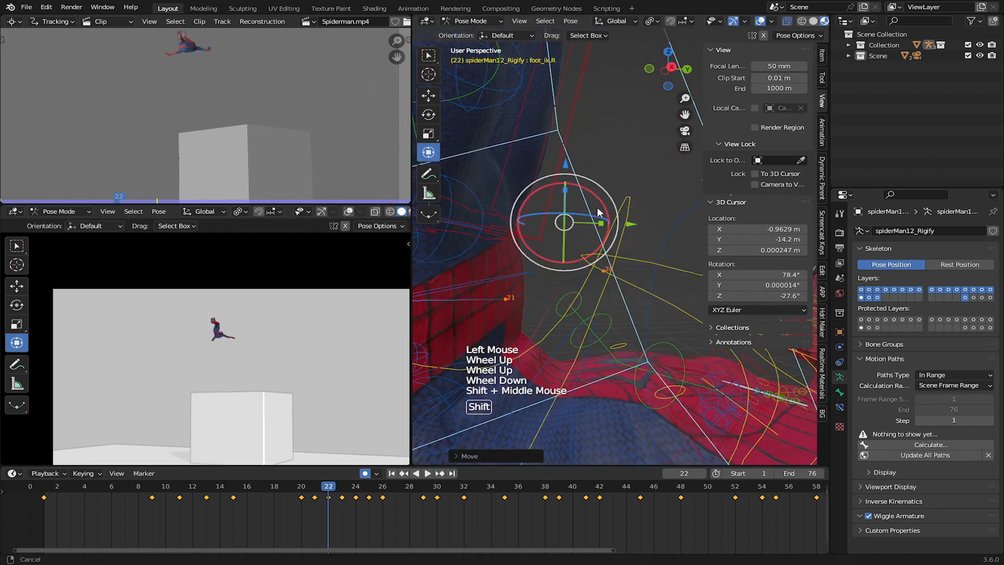
scroll(586, 230, down, 6)
click(315, 491)
drag(646, 223, 646, 217)
Play back the jump and landing in the camera view against the reference clip.
key(space)
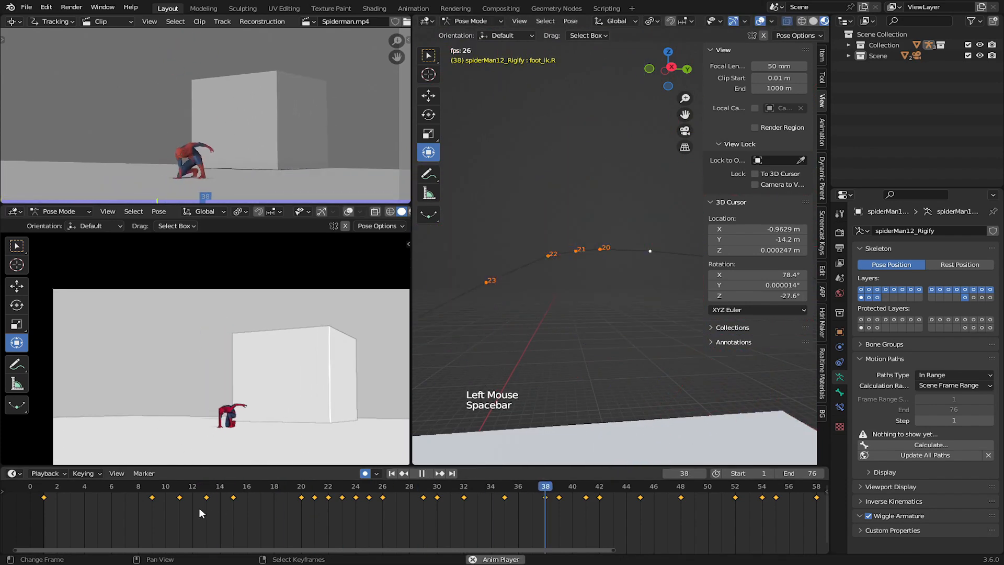
click(131, 504)
key(space)
Shift the selected body controls along the Y axis at frames 29 and 30, moving them about -0.3 m at frame 30.
drag(370, 507, 419, 512)
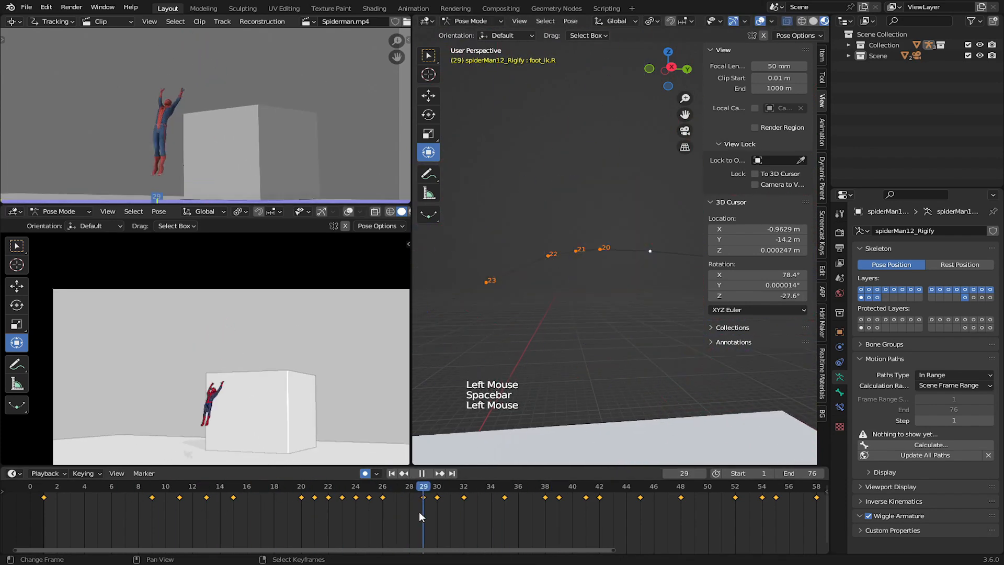
scroll(583, 274, down, 6)
shift+middle_drag(588, 269, 698, 238)
shift+middle_drag(584, 317, 553, 320)
scroll(587, 321, up, 3)
shift+middle_drag(500, 367, 512, 328)
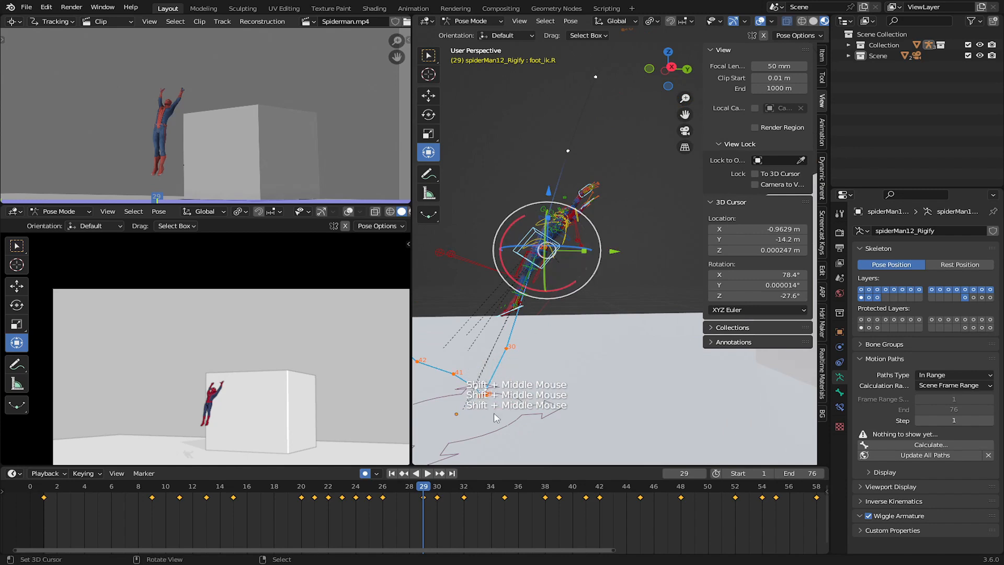
scroll(578, 209, down, 1)
shift+middle_drag(578, 209, 583, 213)
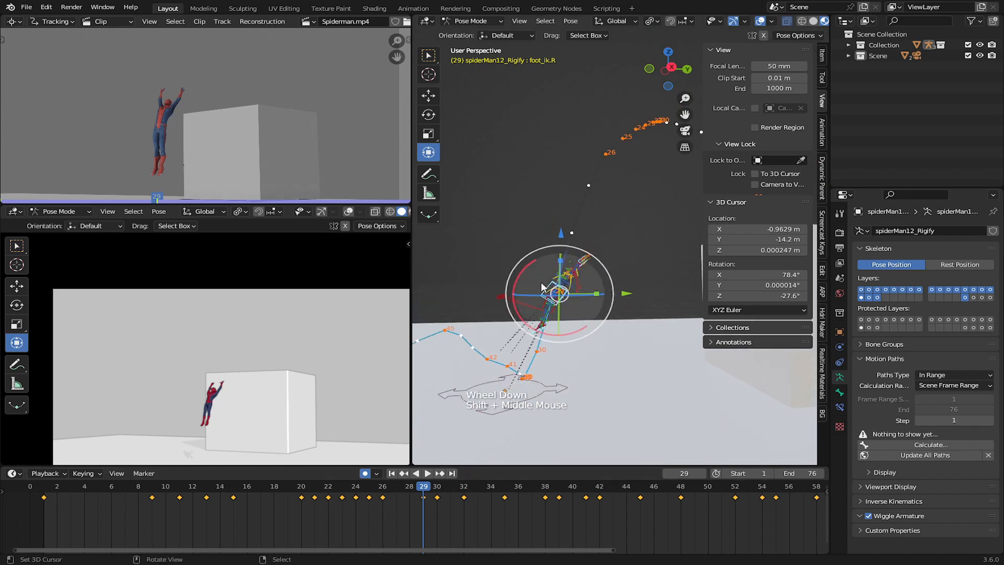
drag(629, 294, 617, 293)
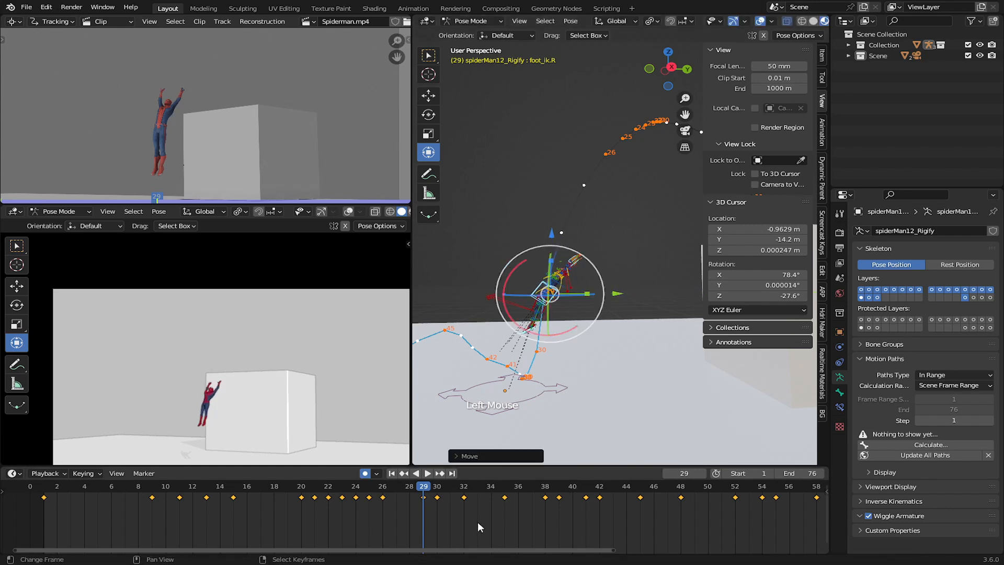
click(433, 515)
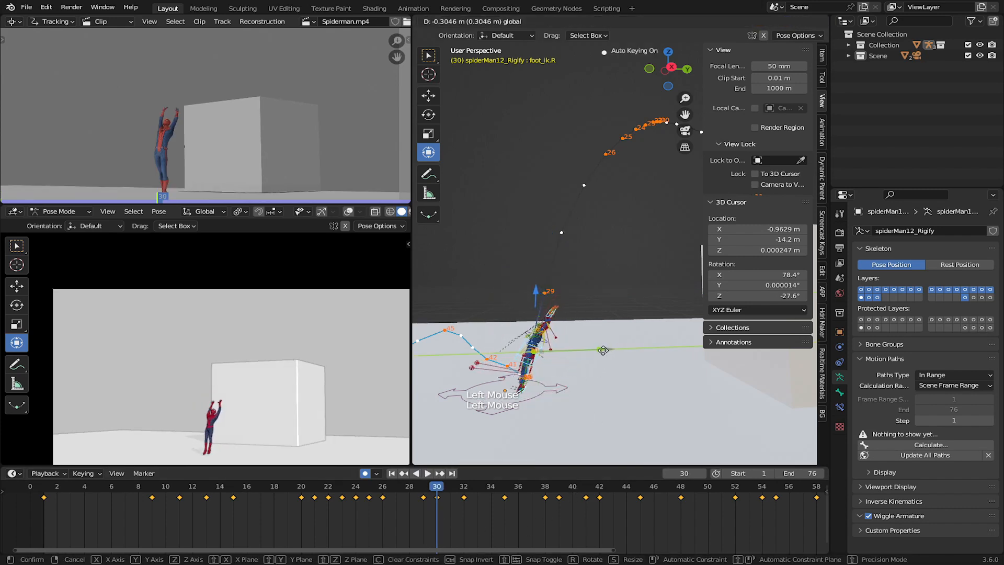
drag(600, 350, 599, 350)
Inspect the landing pose at frame 32 and replay the jump several times against the reference clip.
drag(454, 491, 464, 494)
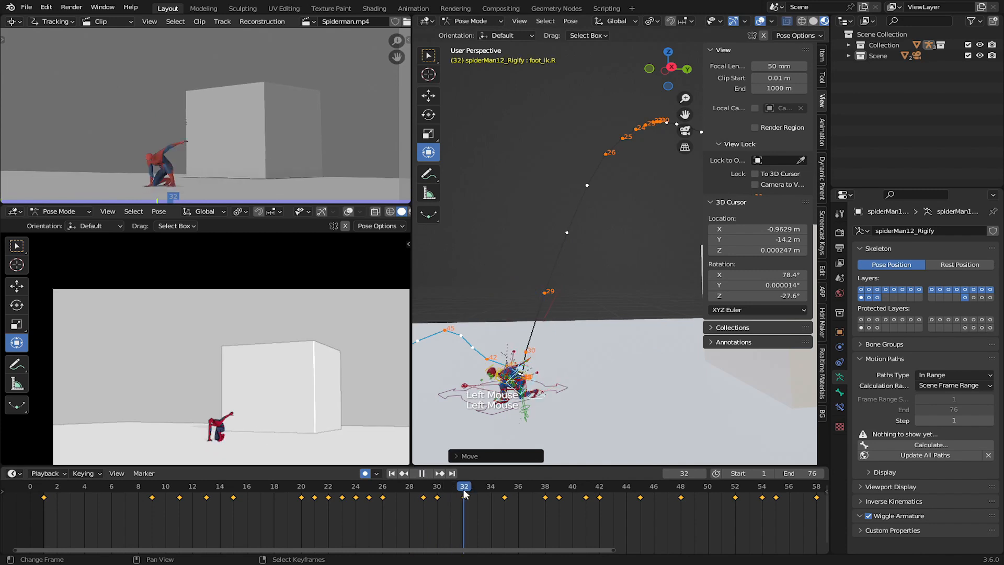
shift+middle_drag(505, 425, 574, 368)
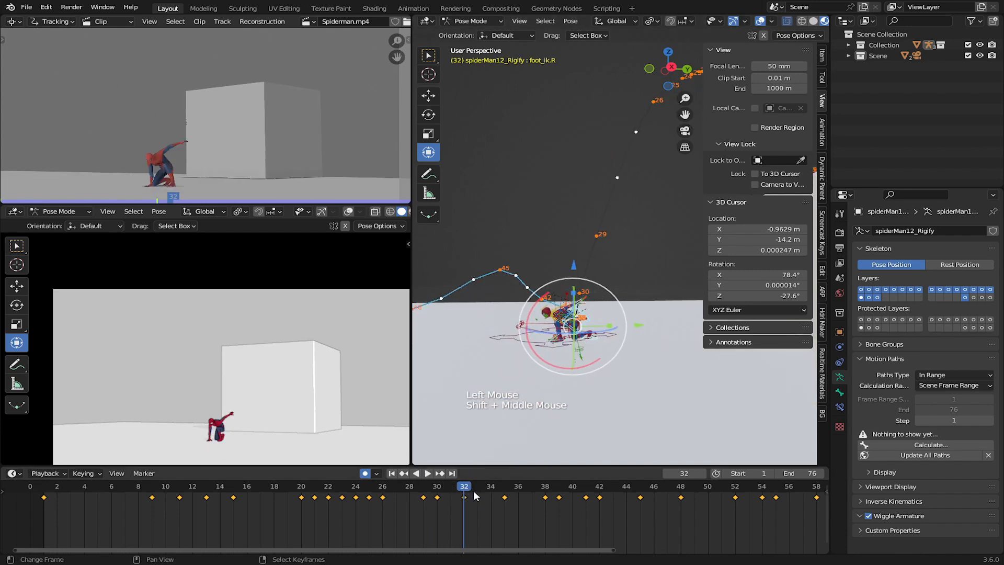
drag(475, 492, 262, 502)
key(space)
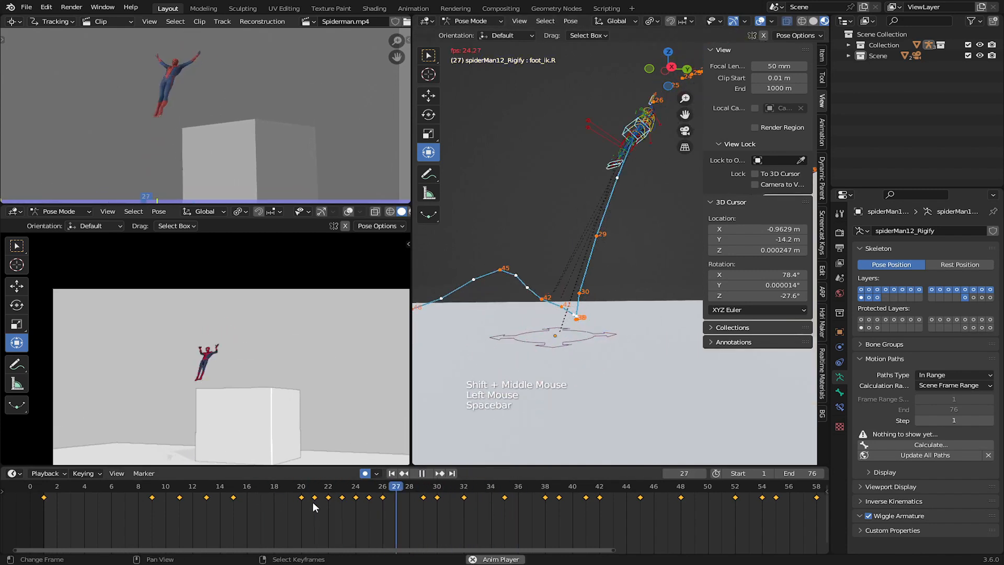
click(313, 501)
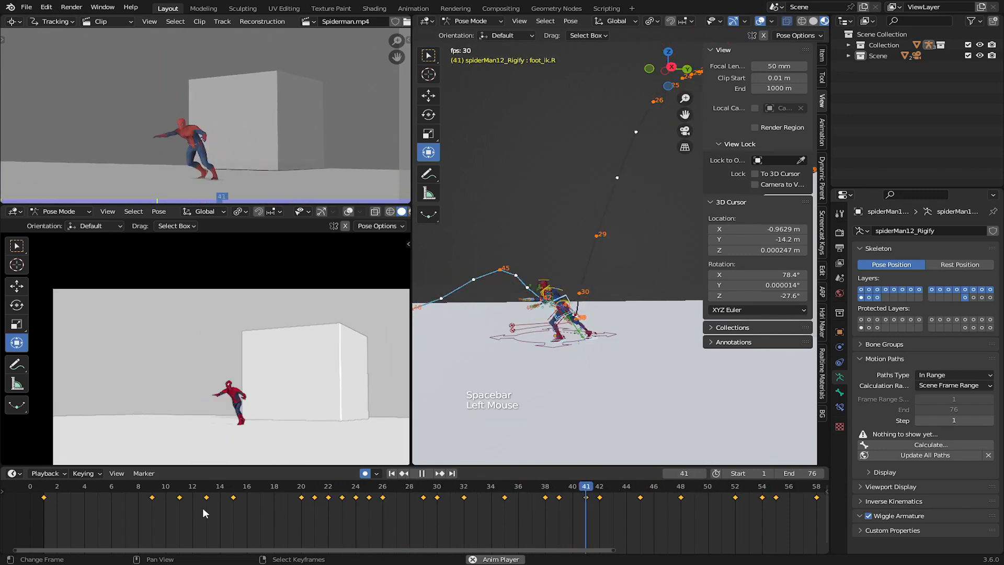
click(194, 506)
click(72, 492)
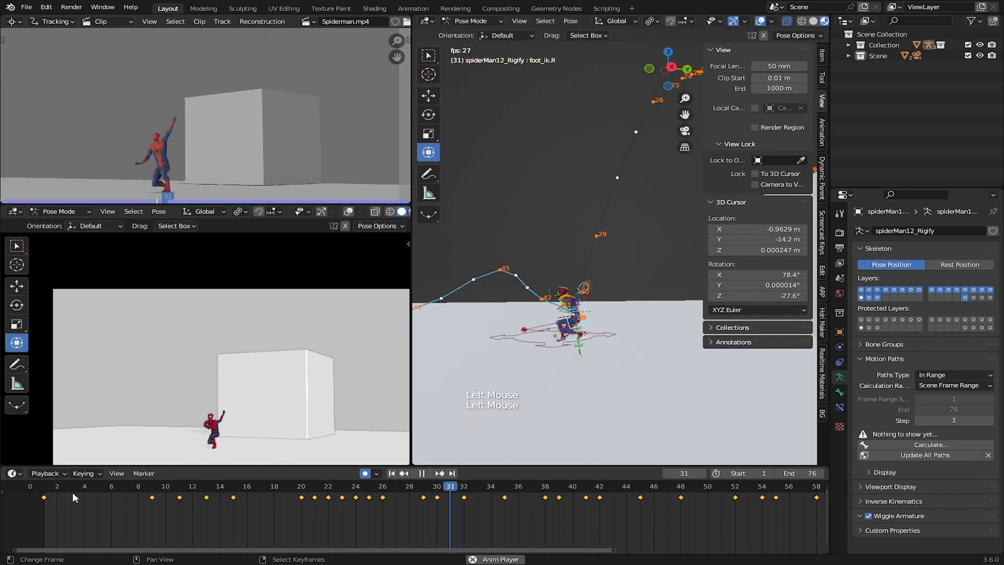
click(72, 492)
scroll(604, 294, up, 1)
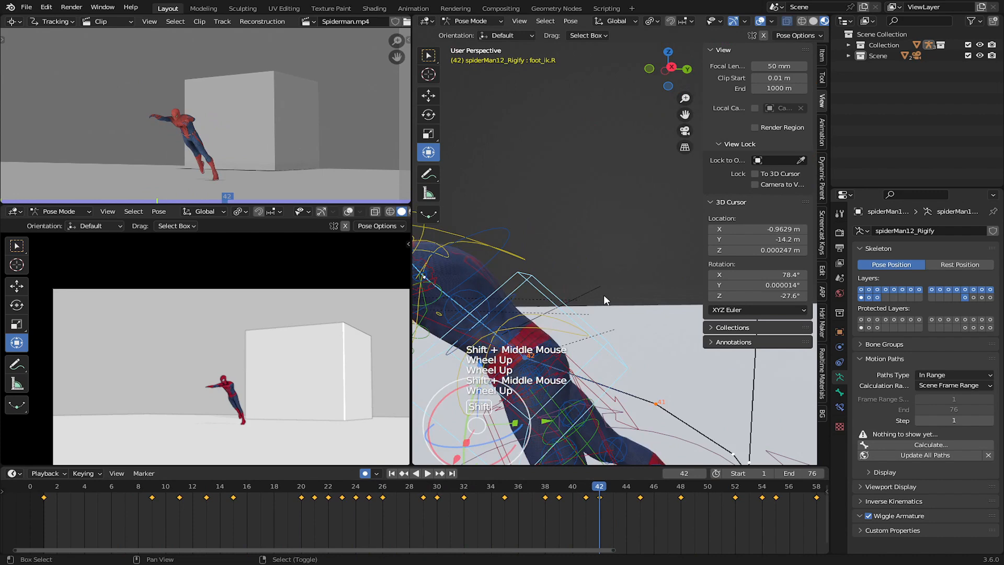
shift+middle_drag(604, 294, 582, 275)
scroll(582, 275, down, 1)
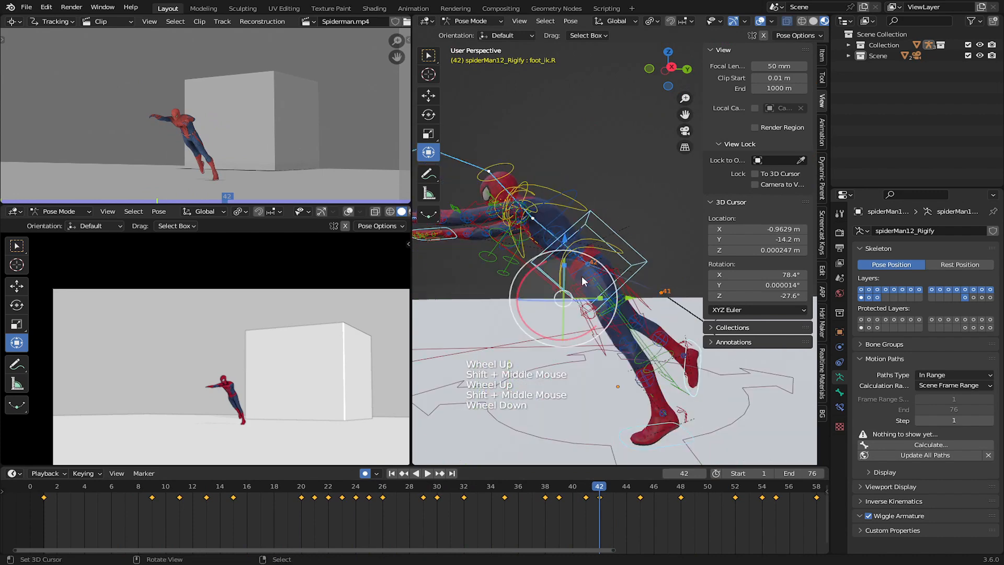
mouse_move(566, 239)
mouse_down()
mouse_move(567, 228)
mouse_move(574, 257)
mouse_up()
right_click(574, 256)
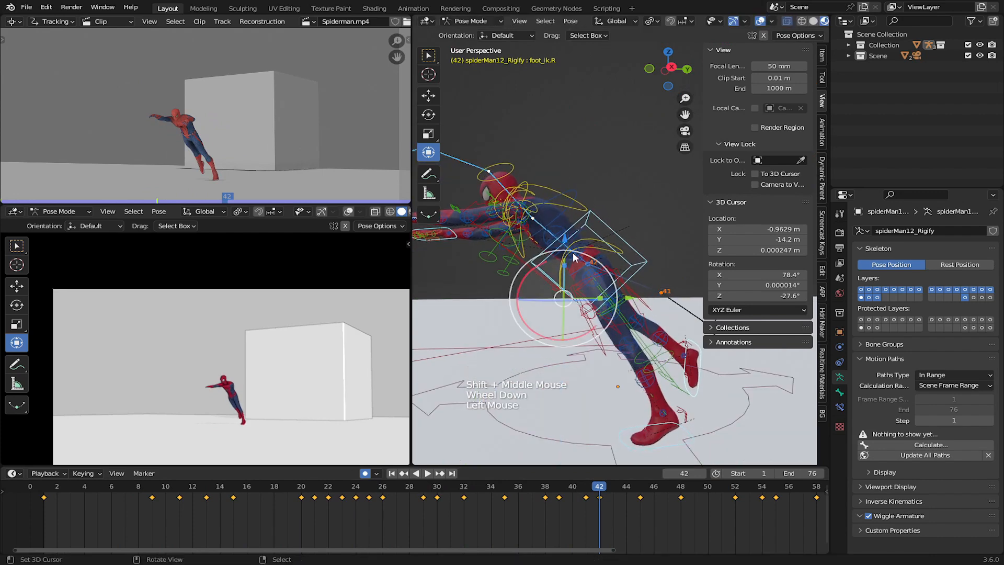
At frame 41, deselect the foot controls and lower the remaining body and hand controls by about 0.095 m.
click(590, 497)
shift+middle_drag(654, 293, 596, 275)
mouse_move(600, 251)
mouse_down()
mouse_move(600, 264)
mouse_move(599, 247)
mouse_up()
shift+middle_drag(580, 423, 575, 399)
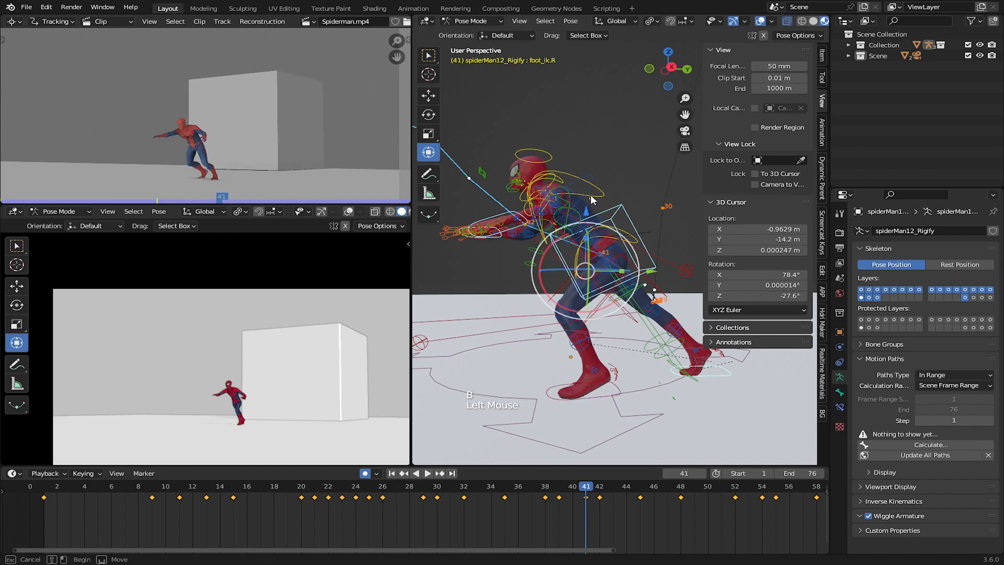
drag(588, 210, 588, 209)
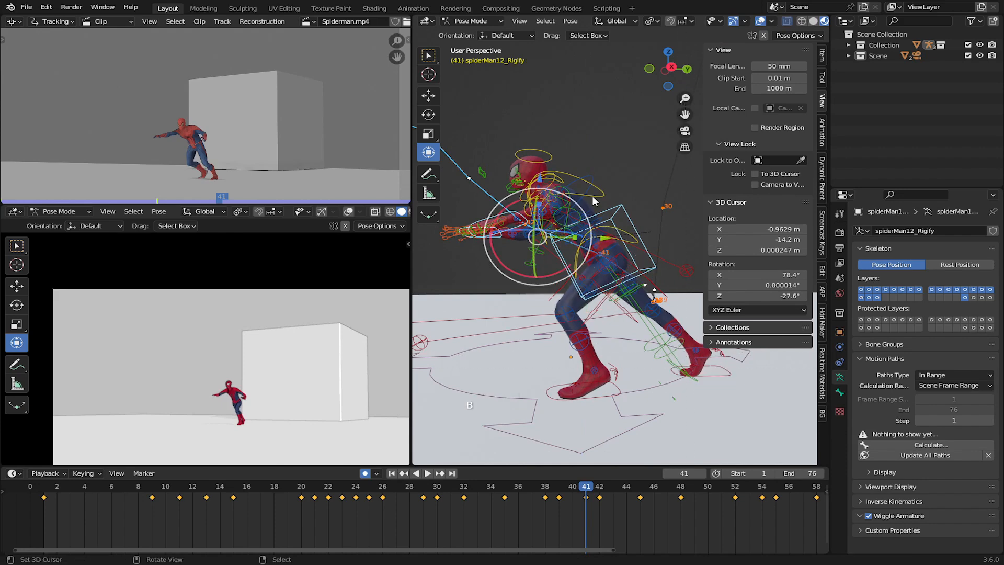
drag(539, 182, 540, 184)
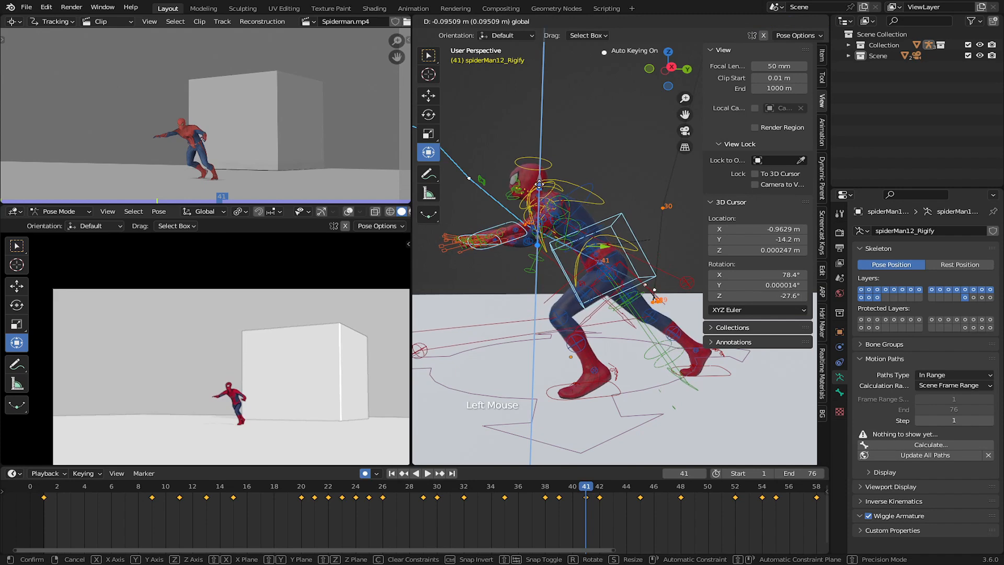
key(space)
Raise the selected controls slightly at frames 42 and 45 to smooth the rise of the leap.
click(600, 497)
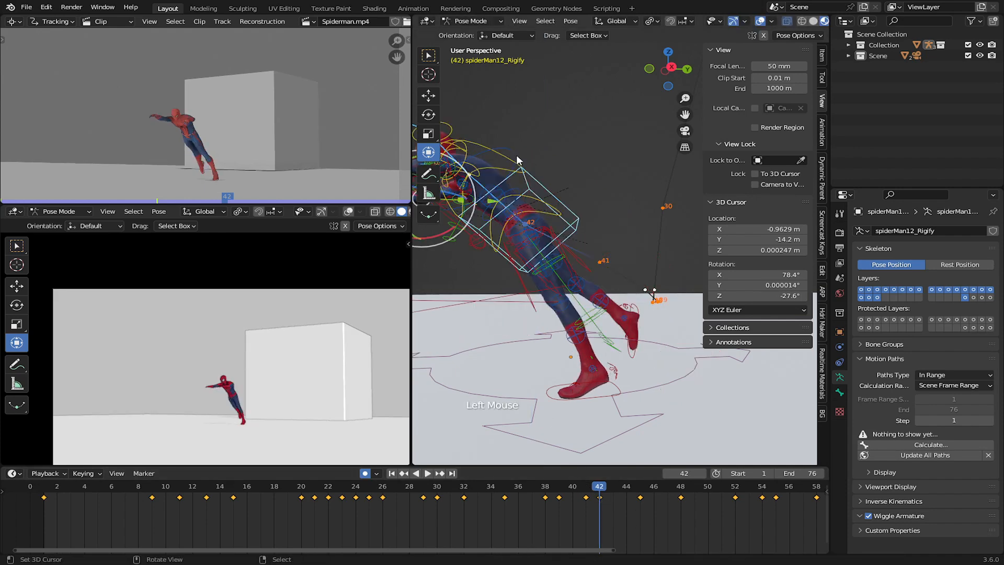
shift+middle_drag(594, 289, 569, 209)
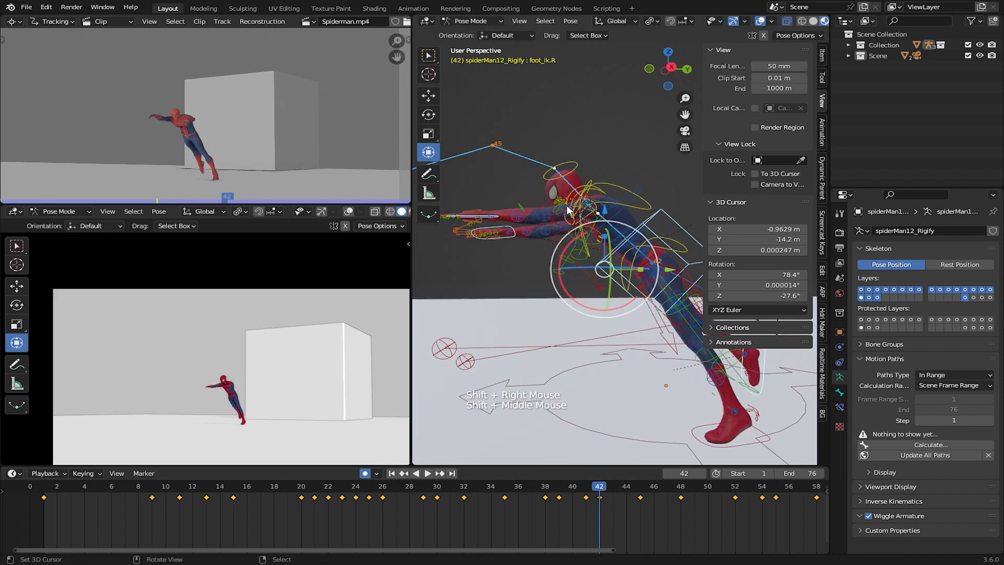
drag(606, 210, 606, 198)
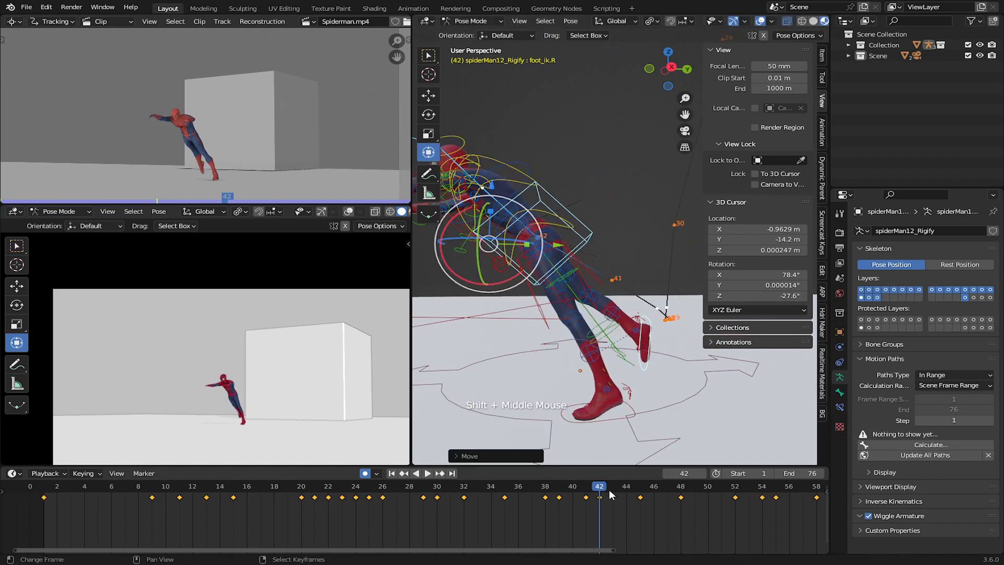
drag(607, 497, 639, 493)
shift+middle_drag(575, 314, 675, 335)
shift+middle_drag(533, 199, 588, 243)
mouse_move(537, 184)
mouse_down()
mouse_move(536, 193)
mouse_move(538, 178)
mouse_up()
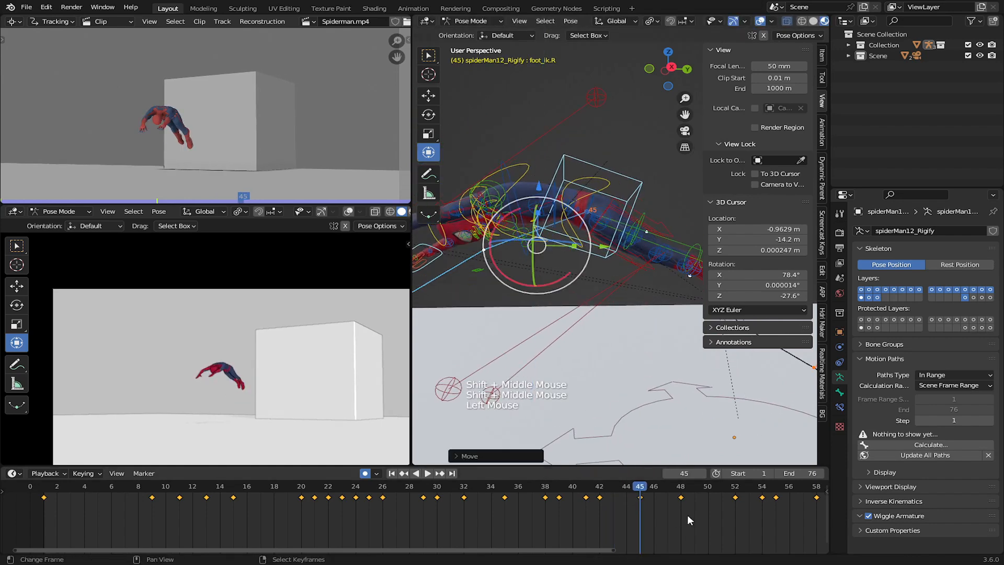
Raise the selected controls at frame 47 to lift the torso's path before the hands land.
click(685, 502)
scroll(591, 314, down, 4)
shift+middle_drag(575, 314, 611, 313)
drag(670, 502, 668, 504)
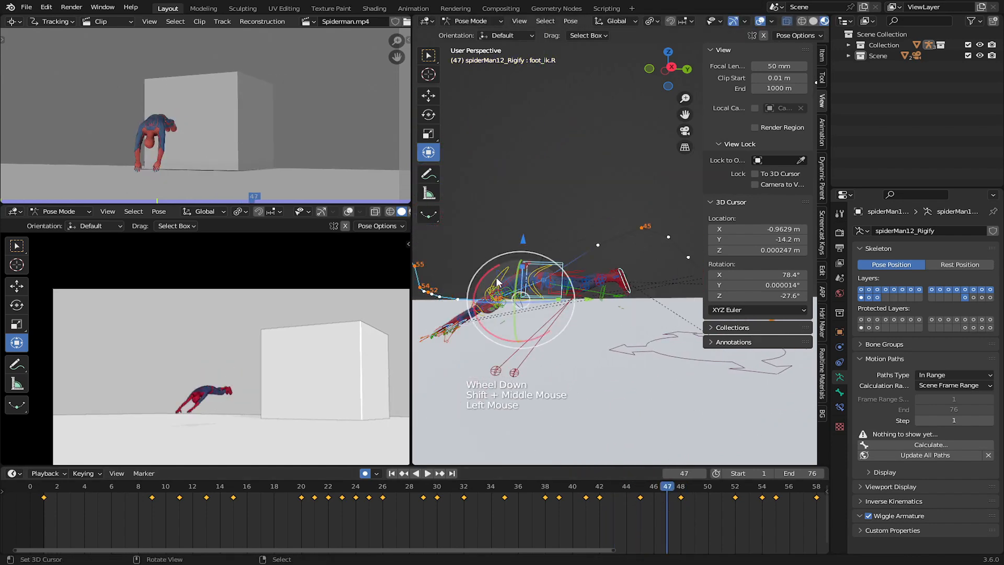
shift+middle_drag(497, 282, 520, 276)
drag(547, 229, 548, 215)
Raise the selected controls slightly at frame 46 to fit the arc between frames 45 and 47.
click(651, 503)
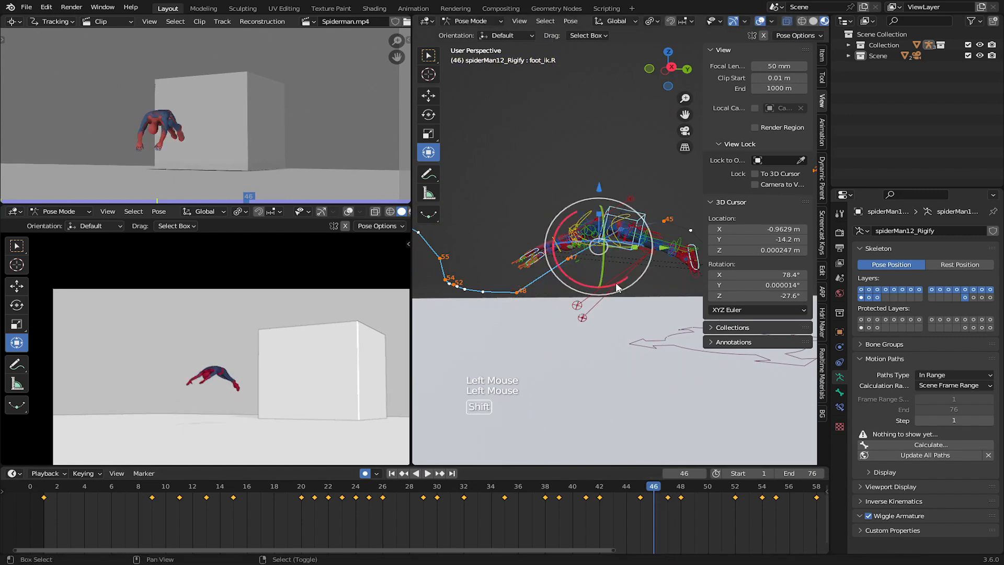
shift+middle_drag(617, 287, 572, 229)
scroll(572, 228, up, 2)
drag(530, 208, 531, 202)
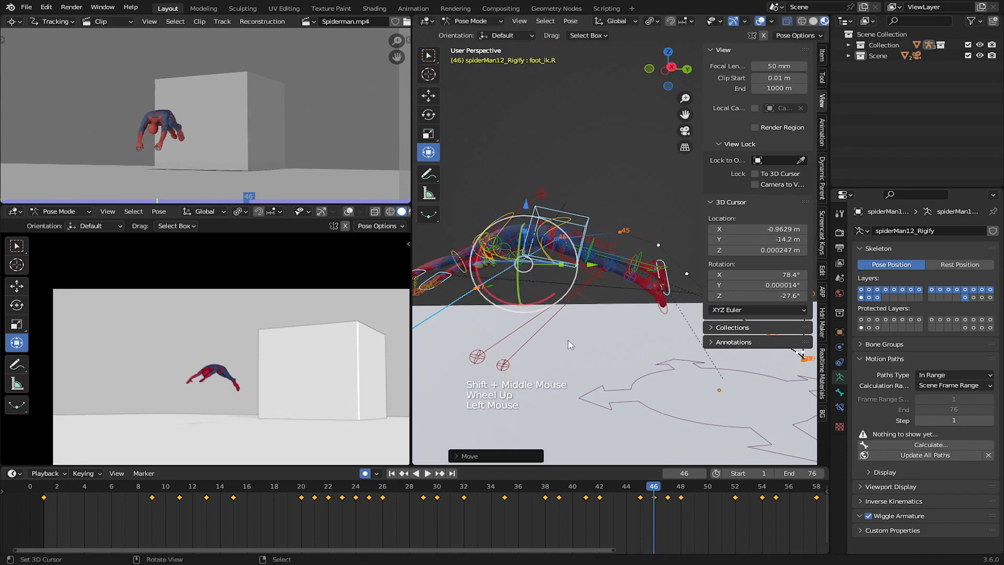
shift+middle_drag(570, 346, 636, 321)
shift+middle_drag(528, 329, 542, 331)
Adjust the selected controls' position along the Y axis at frame 48, where the hands touch the ground.
drag(656, 510, 682, 506)
shift+middle_drag(606, 359, 650, 355)
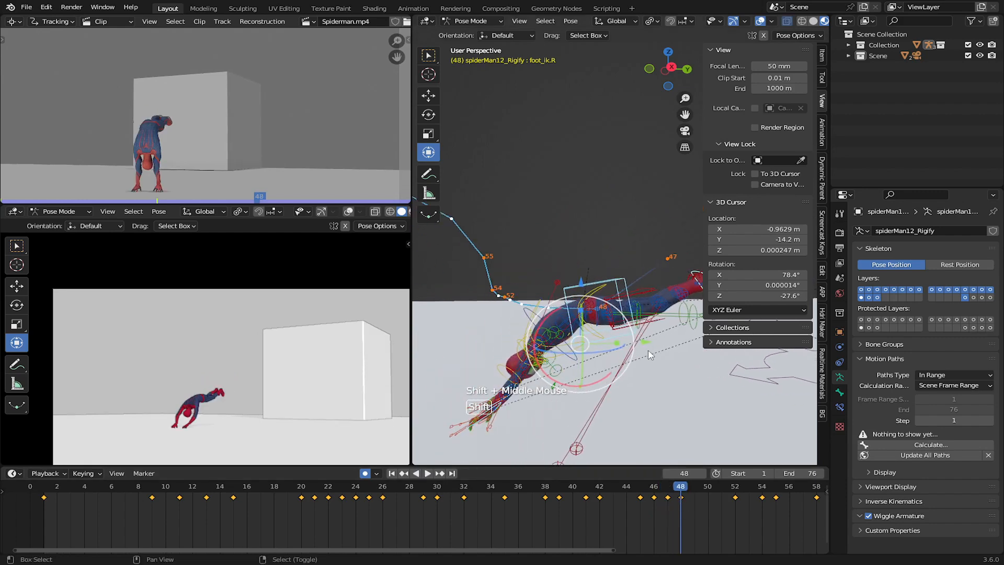
drag(640, 341, 639, 341)
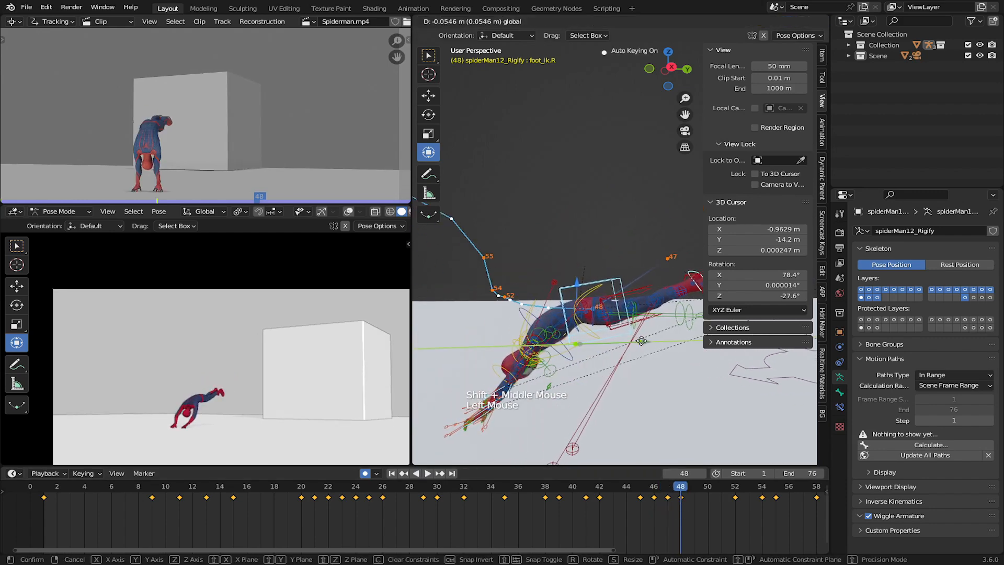
shift+middle_drag(641, 341, 594, 326)
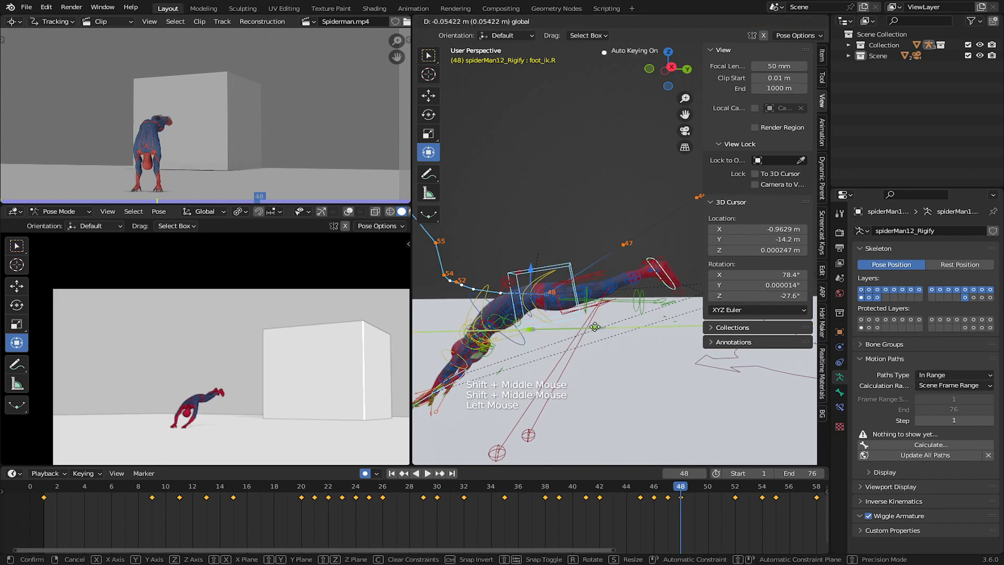
drag(596, 327, 618, 315)
Check the handstand poses at frames 54 and 55, and raise the selected controls at frame 58.
drag(682, 521, 763, 515)
shift+middle_drag(570, 431, 659, 431)
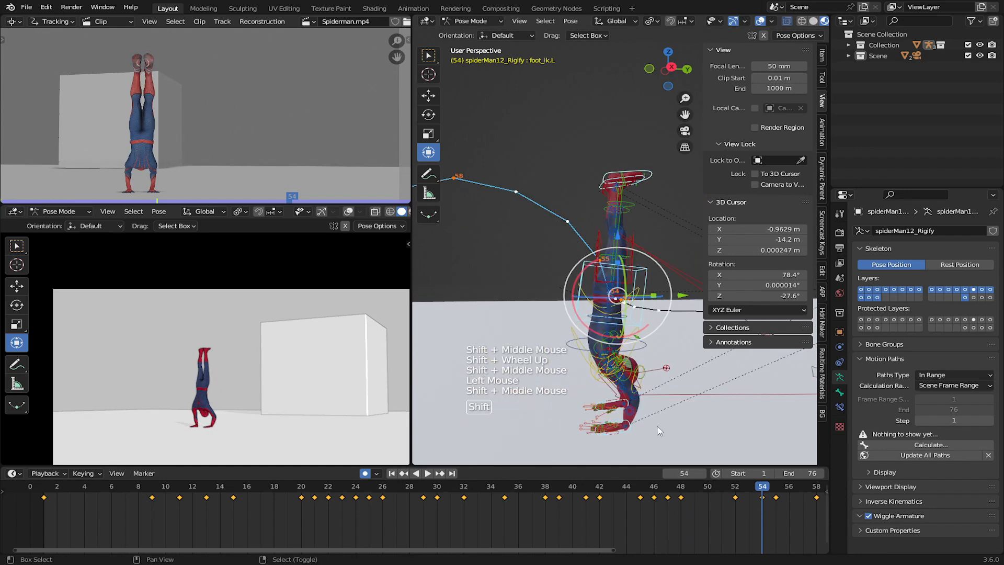
click(774, 497)
middle_drag(774, 496, 681, 497)
drag(682, 497, 724, 497)
shift+middle_drag(527, 265, 599, 300)
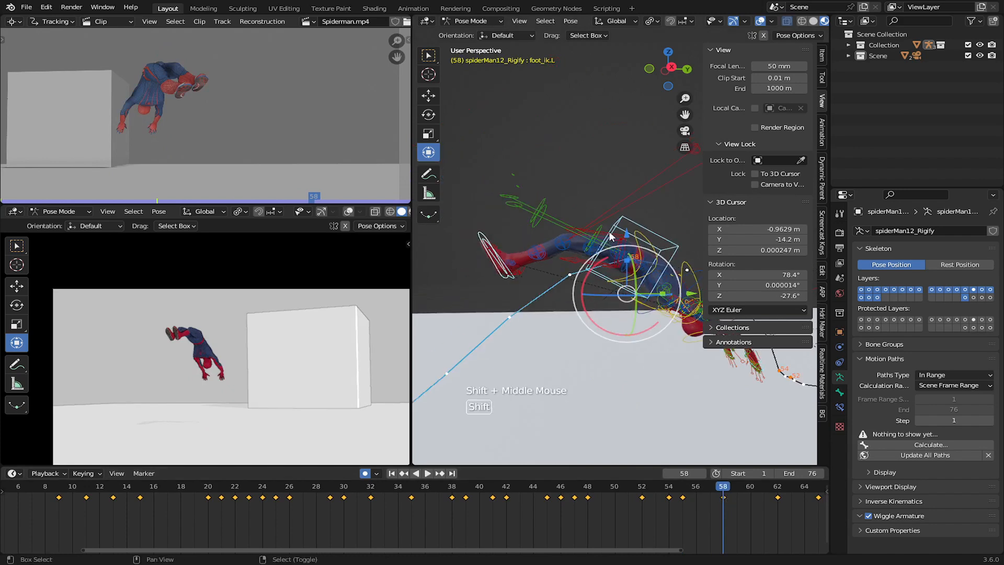
shift+middle_drag(610, 231, 554, 207)
drag(499, 179, 492, 167)
At frame 62, deselect the foot controls and raise the remaining body and hand controls slightly.
drag(736, 504, 779, 505)
scroll(435, 240, down, 3)
shift+middle_drag(435, 240, 529, 238)
scroll(519, 237, up, 3)
shift+middle_drag(469, 247, 508, 239)
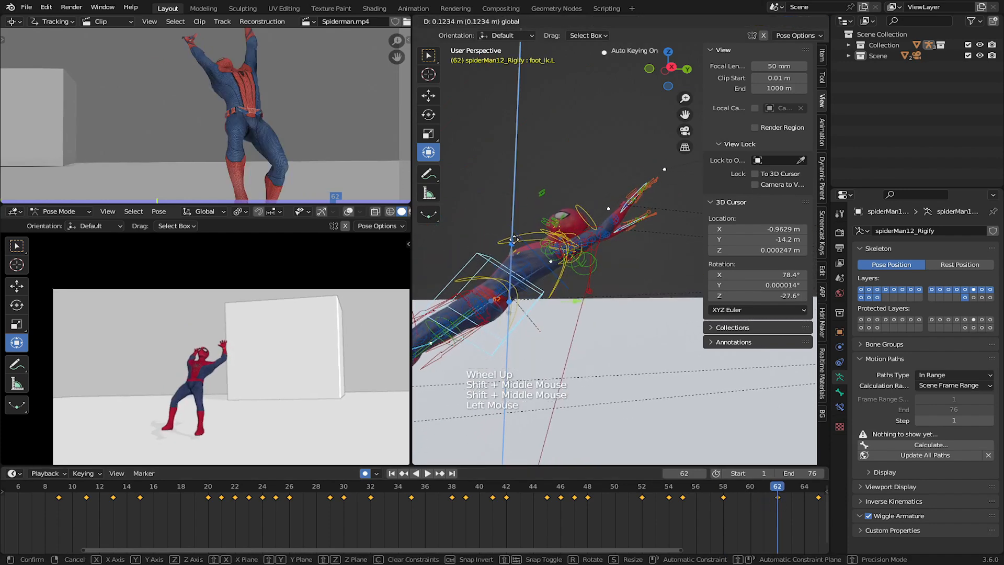
click(515, 255)
shift+middle_drag(516, 255, 548, 225)
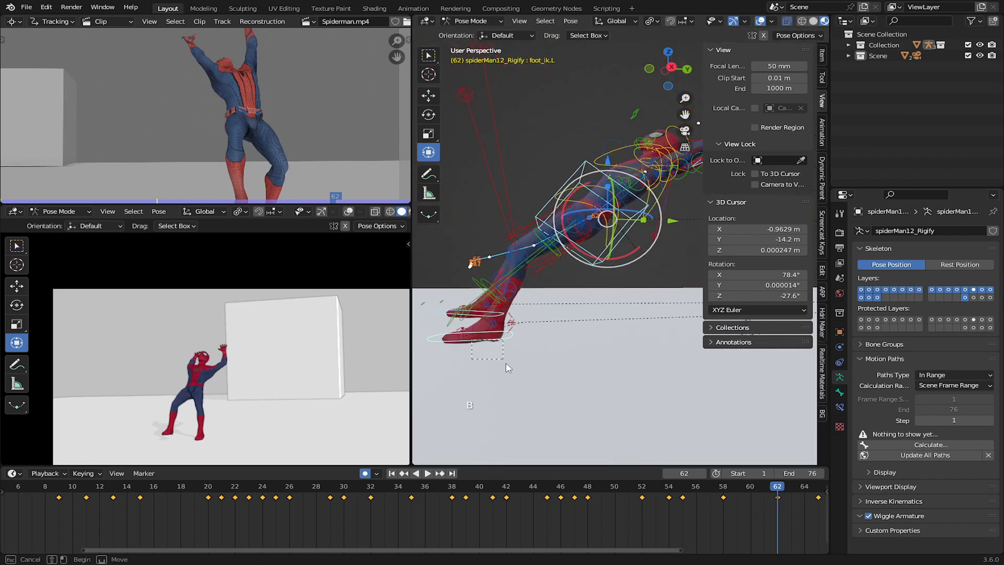
drag(672, 110, 673, 107)
shift+middle_drag(604, 266, 504, 304)
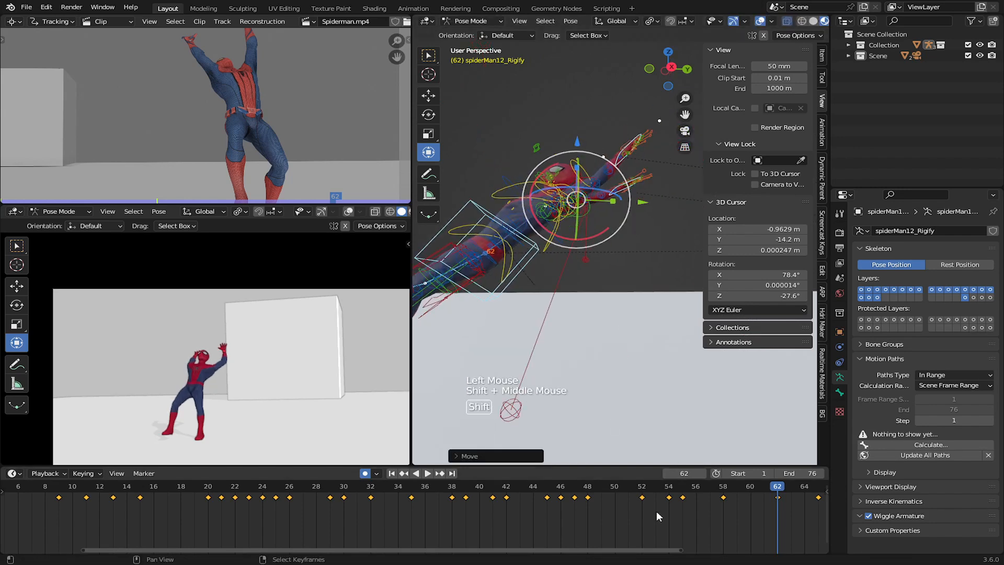
Play back the whole animation from the first frame in the camera view and save the file.
middle_drag(649, 527, 621, 525)
drag(678, 516, 504, 512)
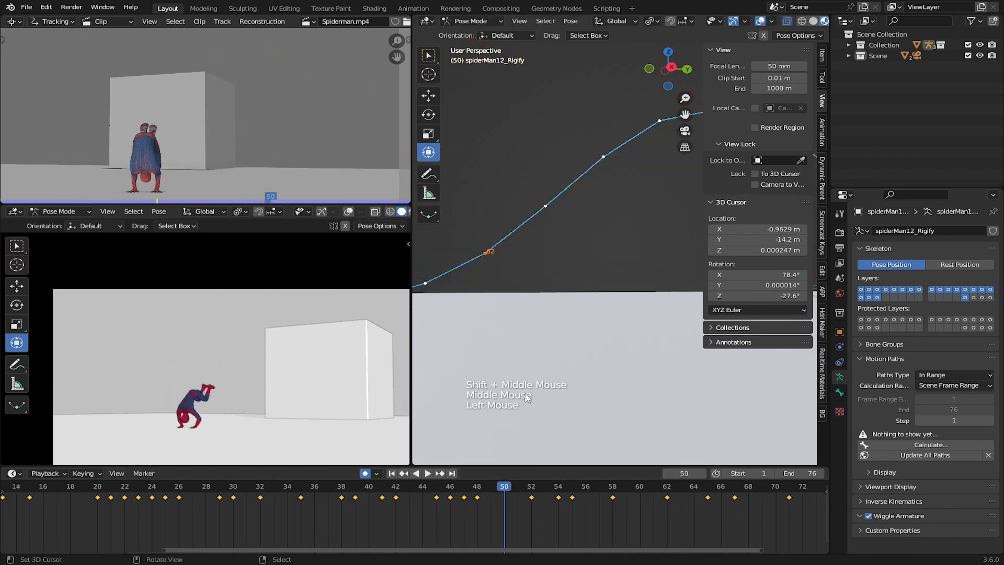
scroll(573, 326, down, 3)
scroll(573, 330, up, 1)
click(328, 507)
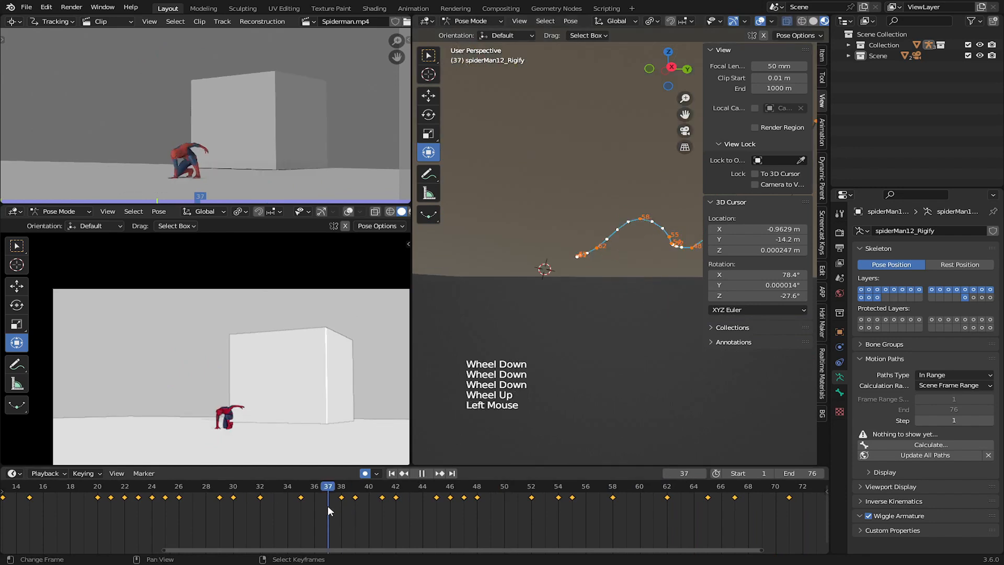
click(392, 473)
key(space)
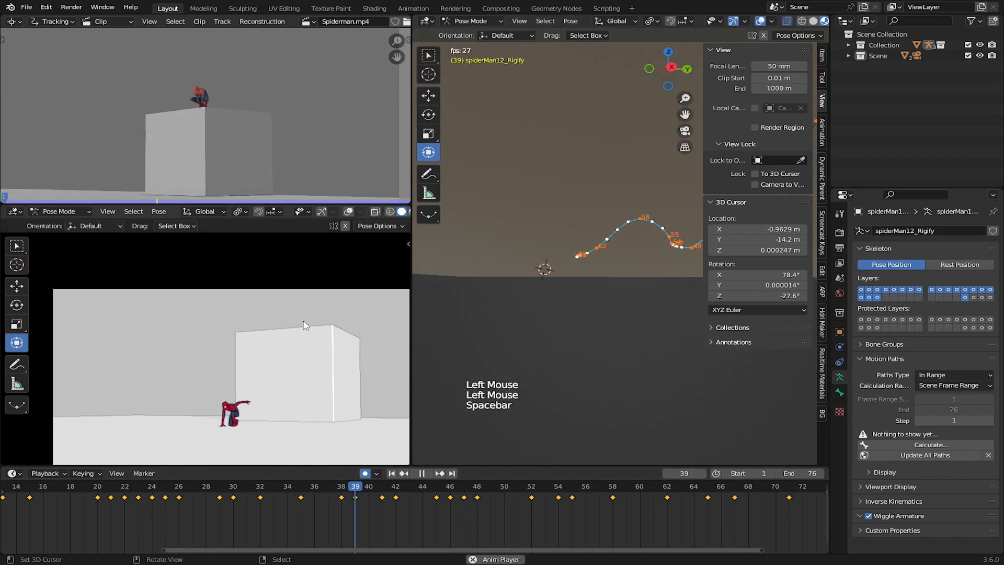
key(ctrl+s)
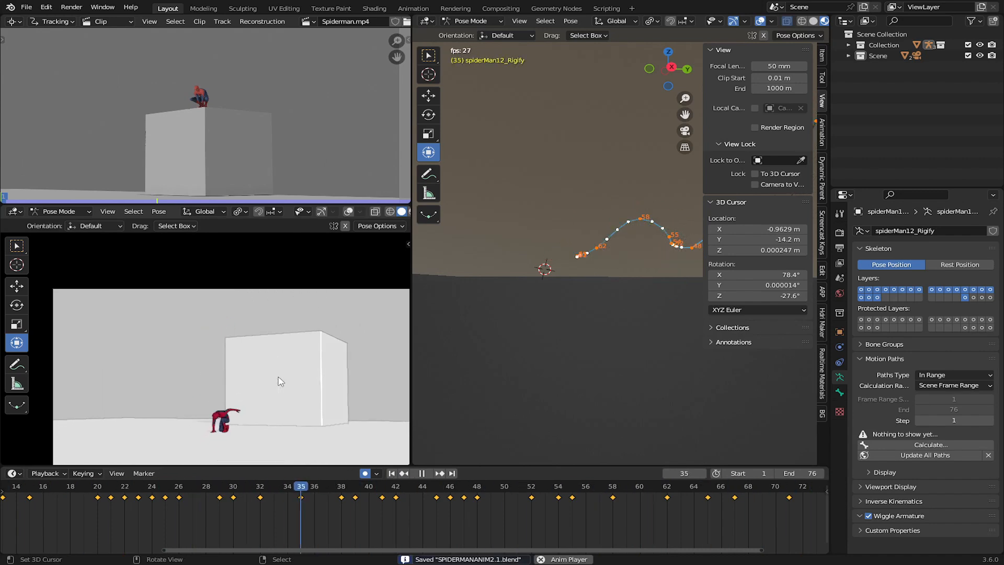
Replay and scrub the landing from about frame 24 to frame 31, and save the file.
key(space)
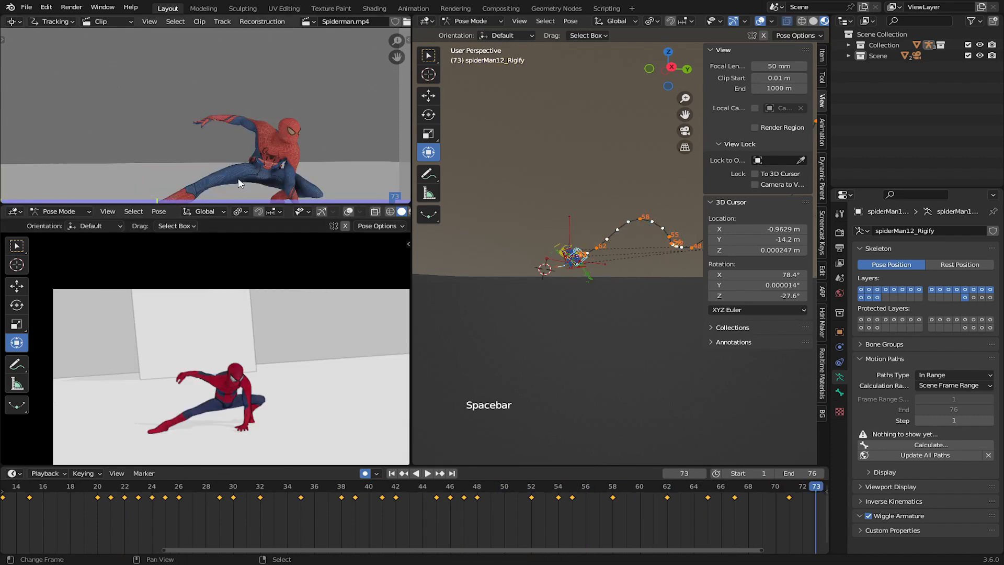
drag(136, 536, 205, 504)
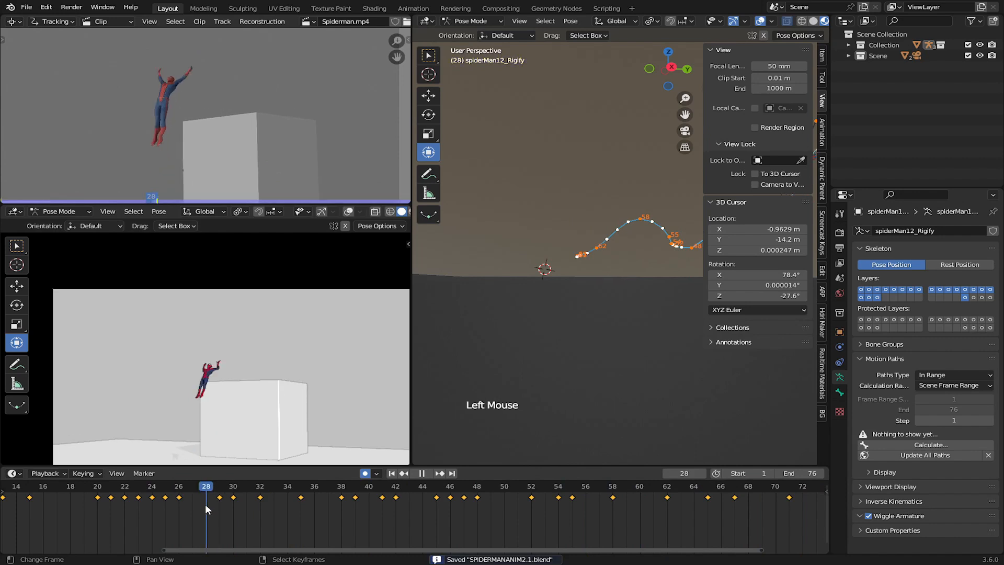
key(space)
click(205, 504)
click(205, 505)
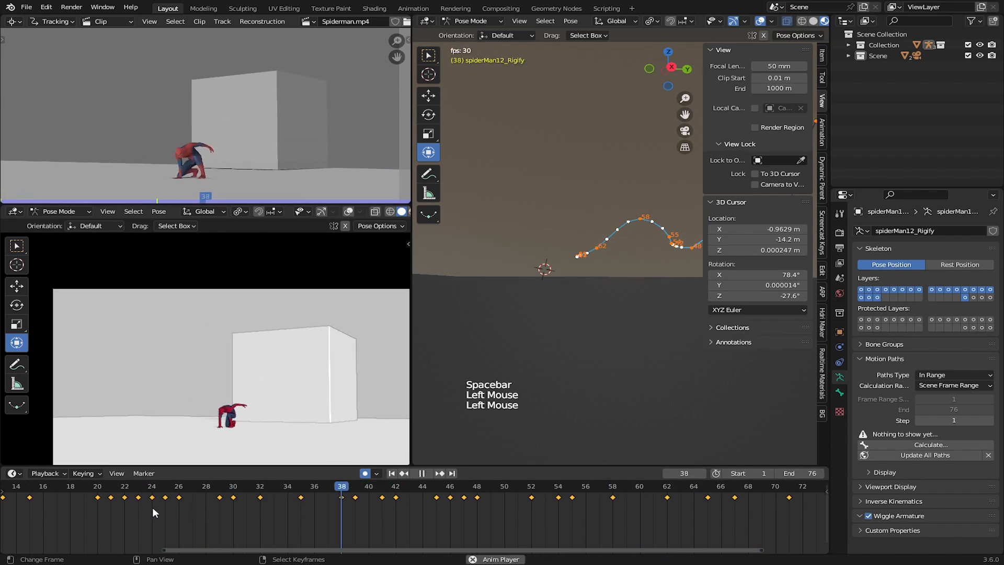
click(152, 506)
key(space)
drag(142, 518, 227, 519)
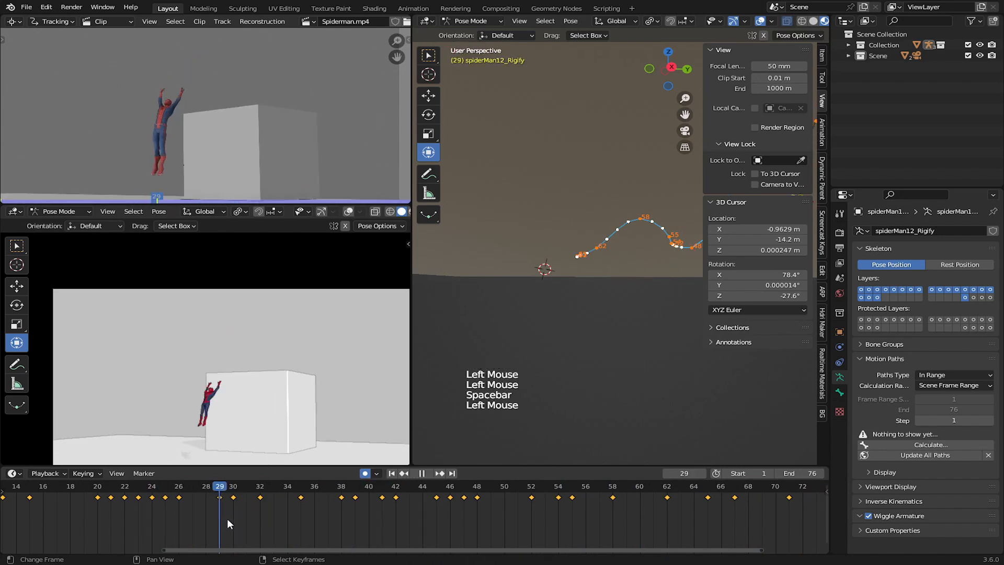
scroll(495, 331, down, 2)
shift+middle_drag(494, 331, 570, 309)
key(ctrl+s)
At frame 31, select the right hand's IK control and rotate it.
scroll(583, 319, up, 2)
scroll(584, 319, up, 2)
shift+middle_drag(591, 347, 557, 317)
shift+middle_drag(606, 356, 630, 253)
shift+middle_drag(534, 323, 585, 251)
scroll(590, 305, up, 4)
scroll(544, 307, up, 4)
key(KP_3)
scroll(611, 334, down, 2)
scroll(584, 251, up, 2)
shift+middle_drag(572, 287, 591, 267)
scroll(555, 314, up, 1)
scroll(551, 327, up, 2)
scroll(575, 293, up, 2)
shift+middle_drag(591, 267, 603, 250)
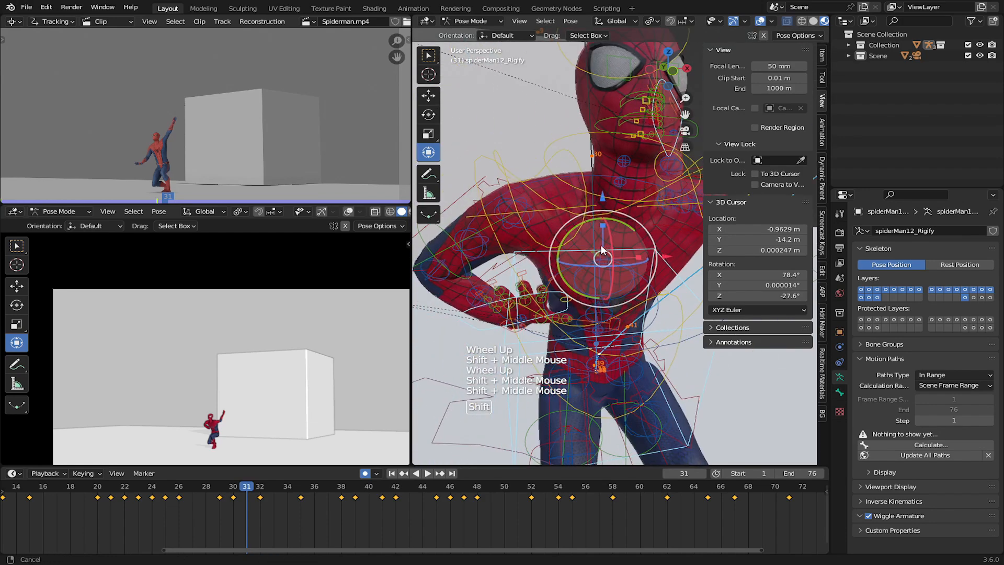
right_click(559, 299)
scroll(560, 300, down, 1)
shift+middle_drag(561, 299, 606, 276)
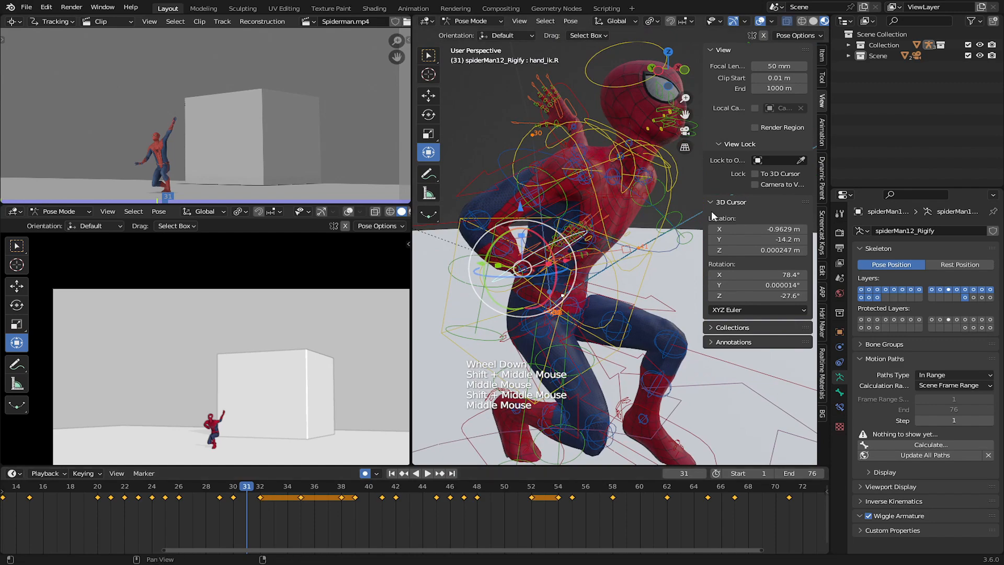
key(r)
click(570, 358)
Lower the right hand beside the right thigh and turn it to hang with the fingers pointing down.
middle_drag(570, 358, 548, 322)
key(g)
click(486, 319)
key(r)
click(522, 325)
scroll(588, 318, up, 3)
scroll(588, 318, down, 2)
key(r)
click(576, 318)
key(g)
click(557, 325)
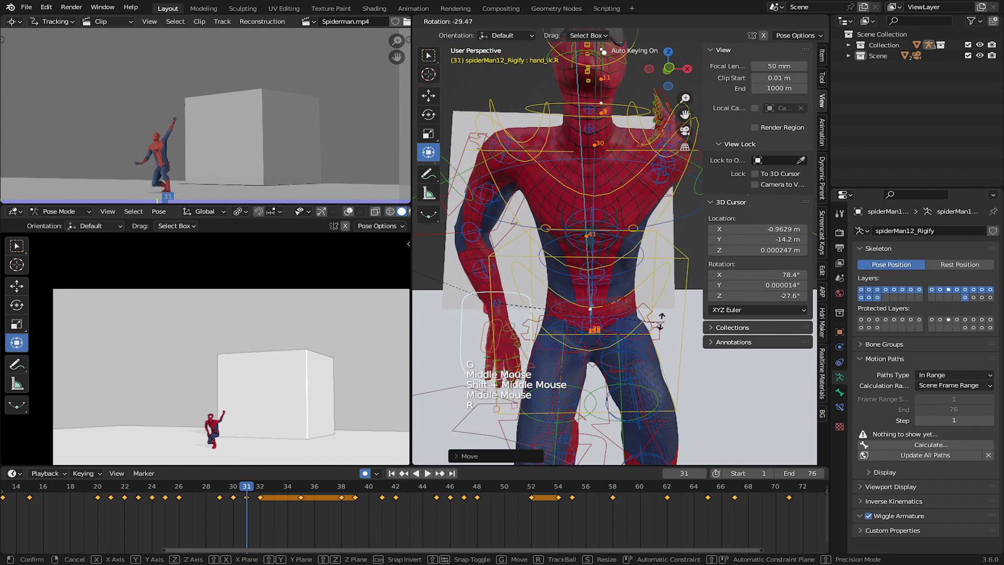
click(543, 340)
Tilt the lowered right hand further and readjust its position beside the hip.
key(r)
middle_drag(542, 341, 506, 335)
click(599, 331)
key(g)
click(546, 331)
Change the transform orientation to Local and rotate the right hand control.
click(607, 24)
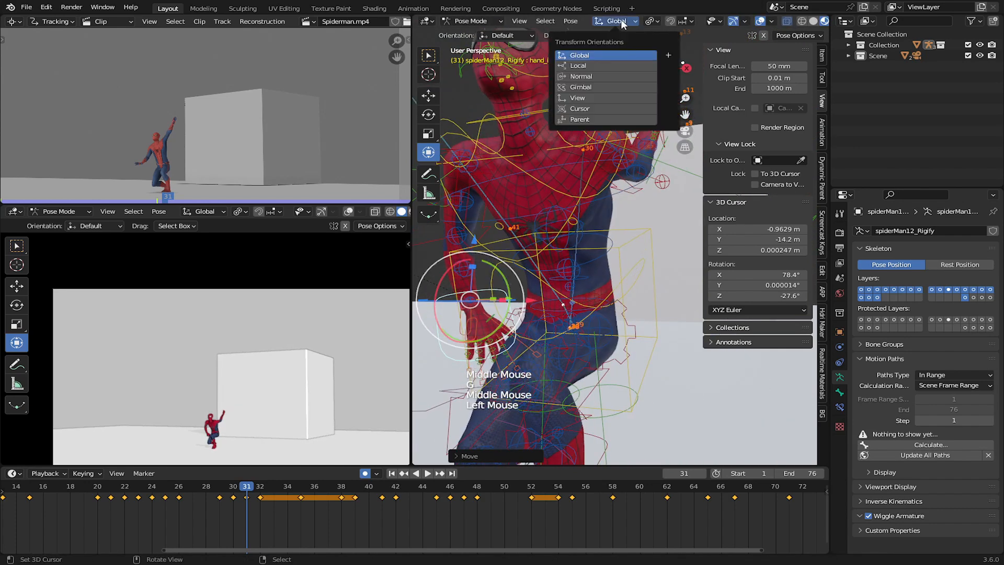
click(610, 66)
key(r)
click(492, 329)
Select the control next to the right arm and reposition it to adjust the arm's bend at frame 31.
middle_drag(492, 328, 585, 324)
shift+middle_drag(586, 324, 534, 291)
scroll(523, 261, down, 2)
right_click(459, 216)
key(g)
click(526, 227)
scroll(510, 244, up, 1)
key(g)
click(528, 234)
Rotate the right hand and move it outward so the arm extends away from the body.
scroll(471, 236, up, 3)
right_click(490, 254)
key(r)
click(532, 309)
key(r)
key(g)
click(651, 290)
key(g)
scroll(594, 263, up, 2)
middle_drag(609, 235, 581, 282)
shift+middle_drag(580, 283, 523, 277)
middle_drag(523, 277, 515, 256)
key(g)
click(504, 261)
Rotate the right shoulder control and the left shoulder control at frame 31.
right_click(515, 152)
key(r)
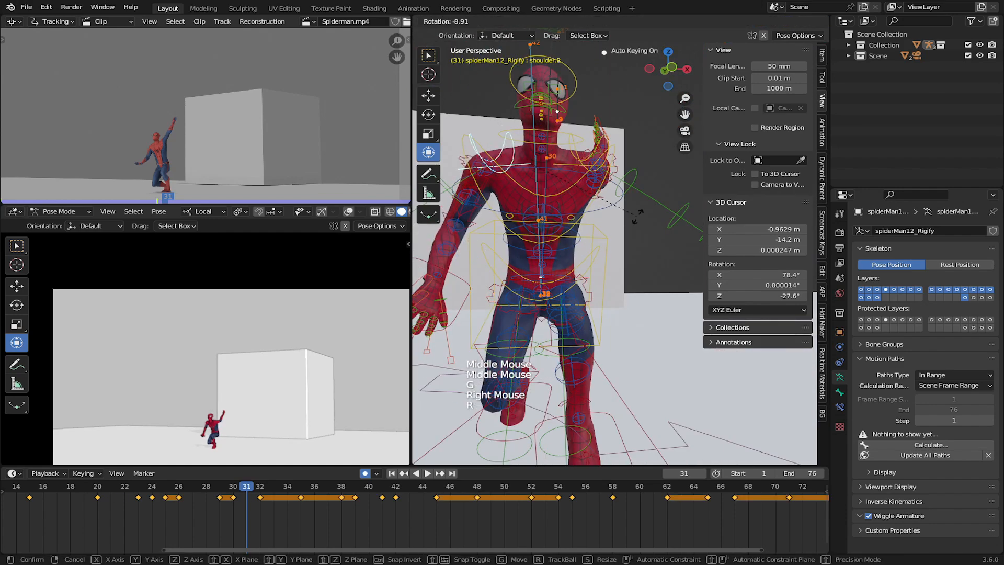
click(544, 165)
middle_drag(543, 165, 510, 170)
shift+middle_drag(509, 170, 513, 269)
scroll(513, 270, up, 1)
middle_drag(513, 269, 515, 230)
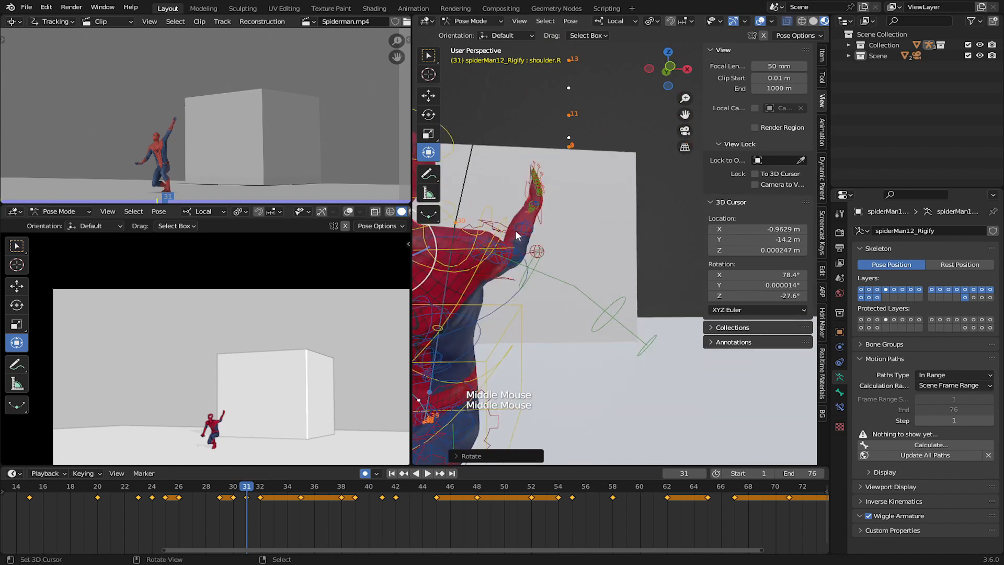
key(r)
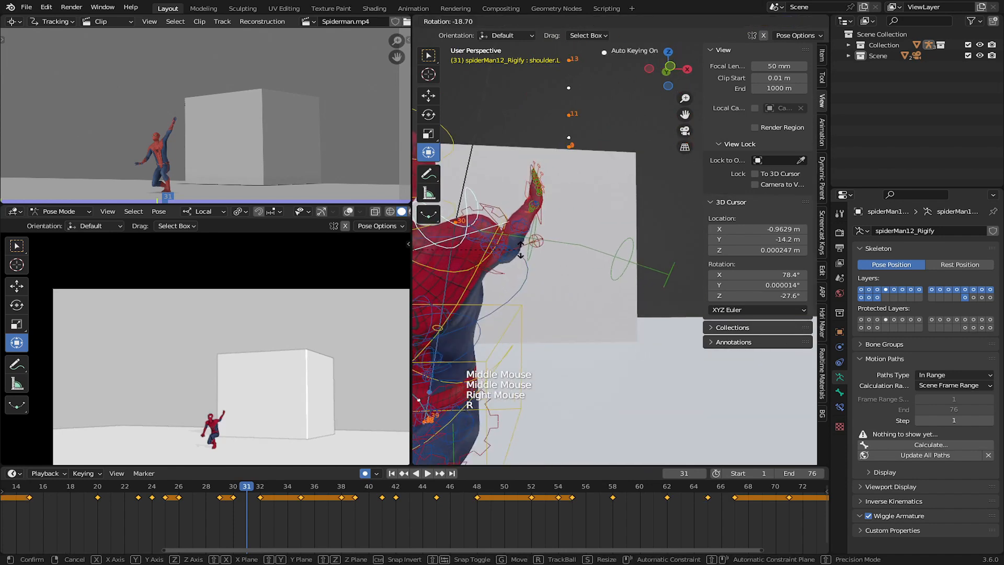
Raise the left hand's IK control above the head and rotate it to follow the raised arm.
right_click(543, 212)
middle_drag(543, 212, 489, 235)
shift+middle_drag(489, 236, 540, 270)
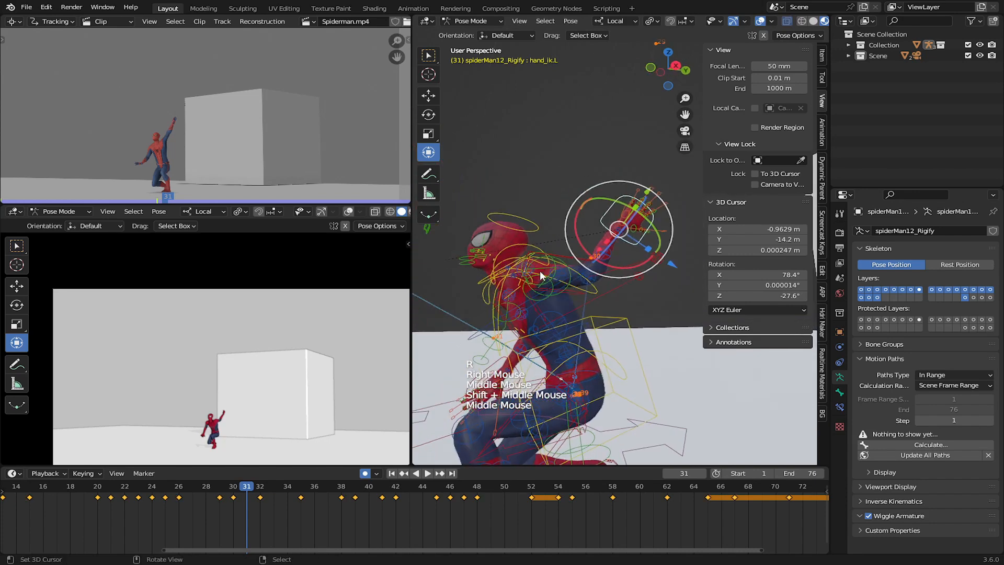
key(g)
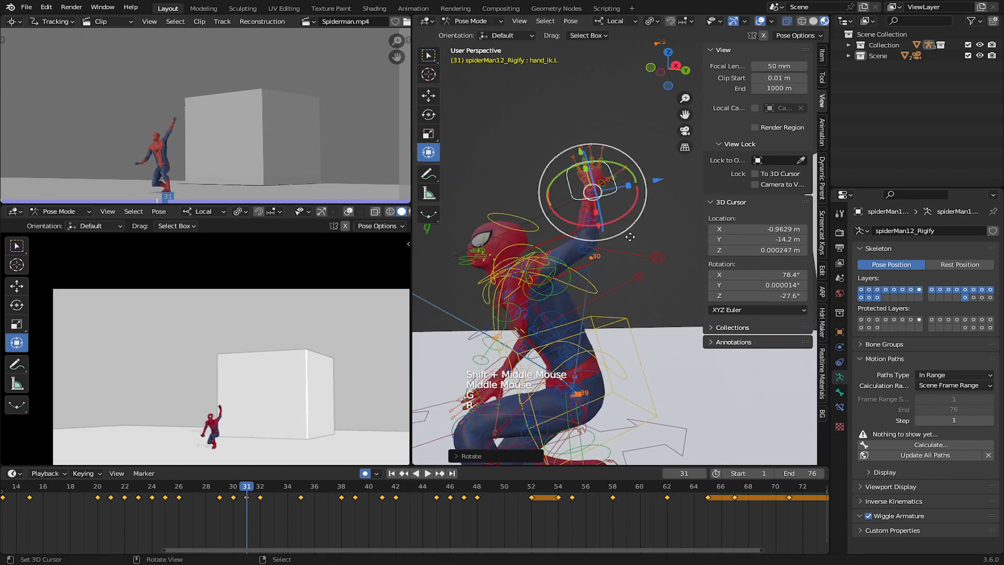
key(g)
click(631, 230)
middle_drag(630, 230, 648, 236)
key(g)
key(r)
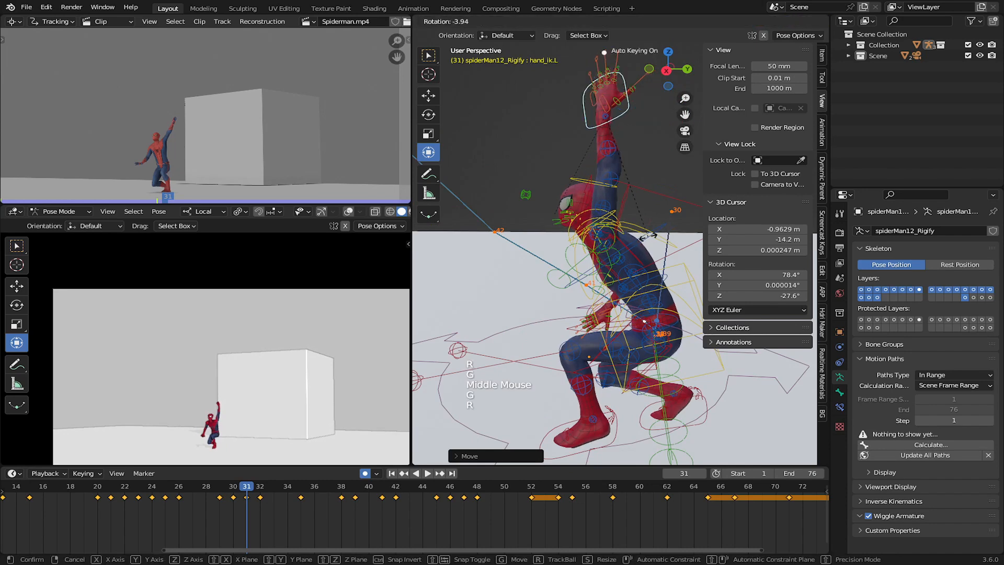
click(645, 237)
Rotate the raised left hand again and adjust its position from the side.
middle_drag(578, 198, 636, 213)
scroll(606, 195, down, 1)
scroll(630, 224, up, 1)
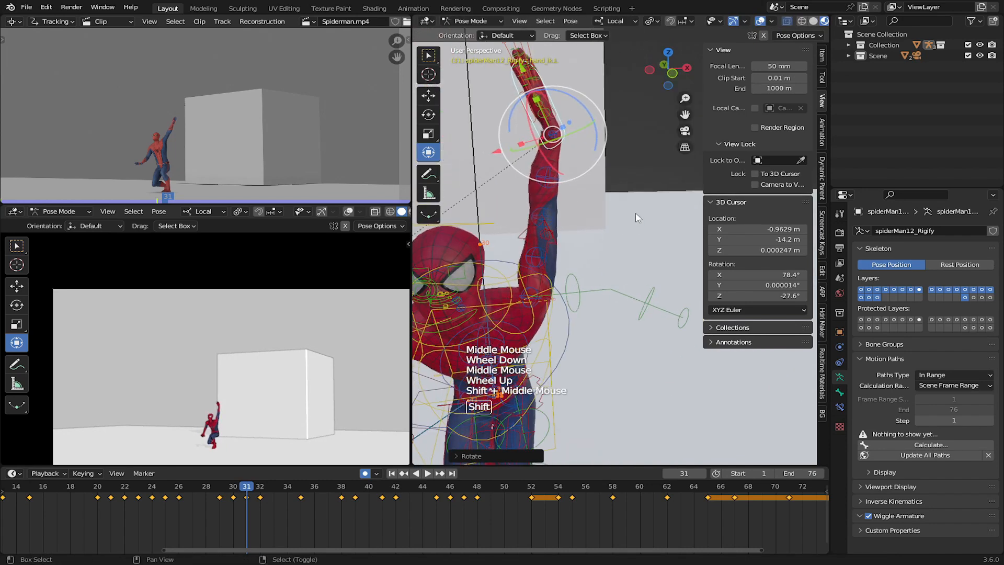
key(r)
click(610, 253)
middle_drag(606, 252, 547, 272)
middle_drag(546, 272, 484, 222)
key(g)
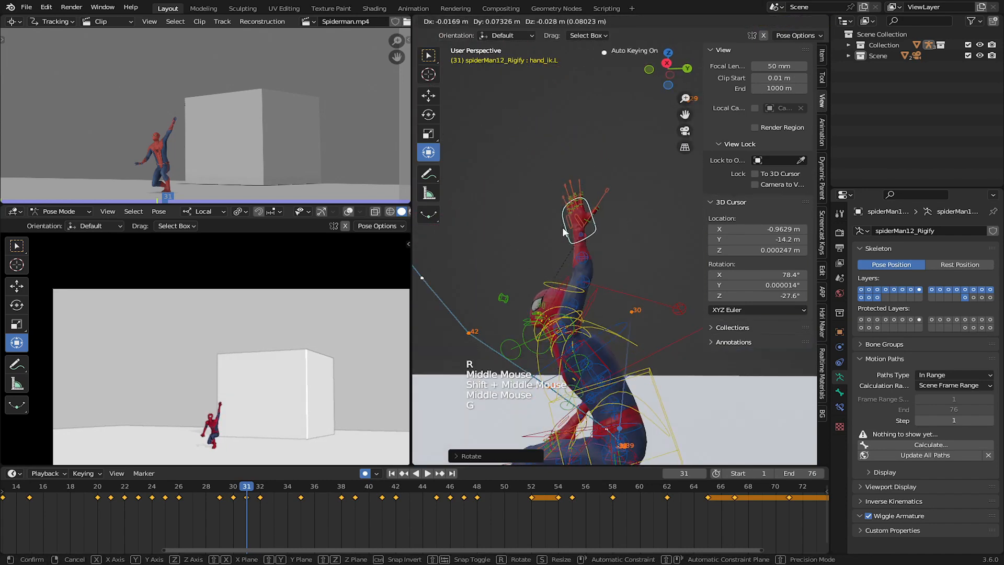
right_click(624, 242)
middle_drag(624, 243, 601, 274)
Move the left upper arm's IK target to correct the elbow direction of the raised arm.
right_click(661, 303)
mouse_move(661, 303)
middle_down()
mouse_move(642, 293)
mouse_move(654, 319)
middle_up()
key(g)
click(676, 359)
scroll(676, 358, down, 1)
middle_drag(677, 359, 509, 318)
key(g)
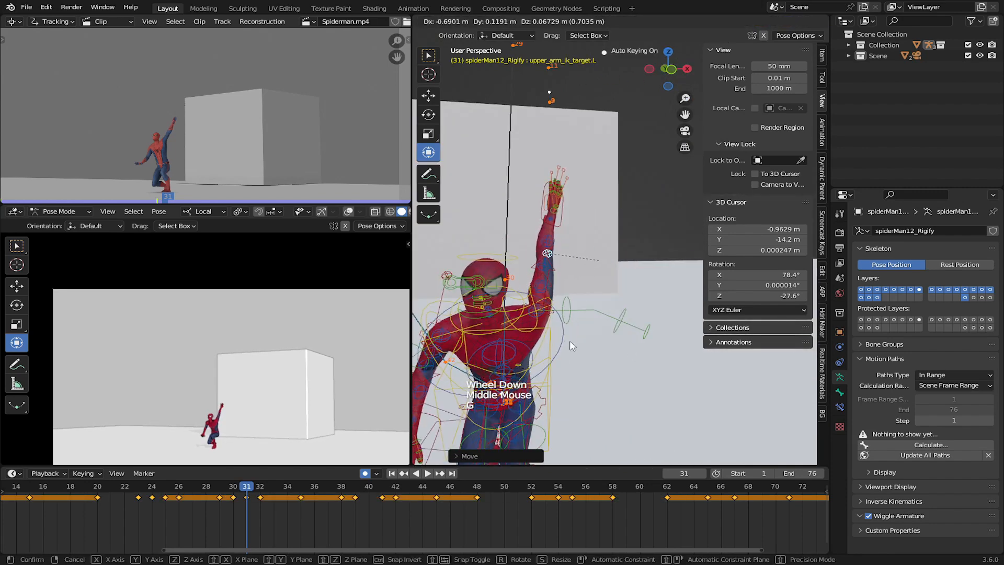
Rotate the left shoulder control slightly to fit the raised arm.
scroll(571, 345, up, 1)
right_click(553, 358)
key(r)
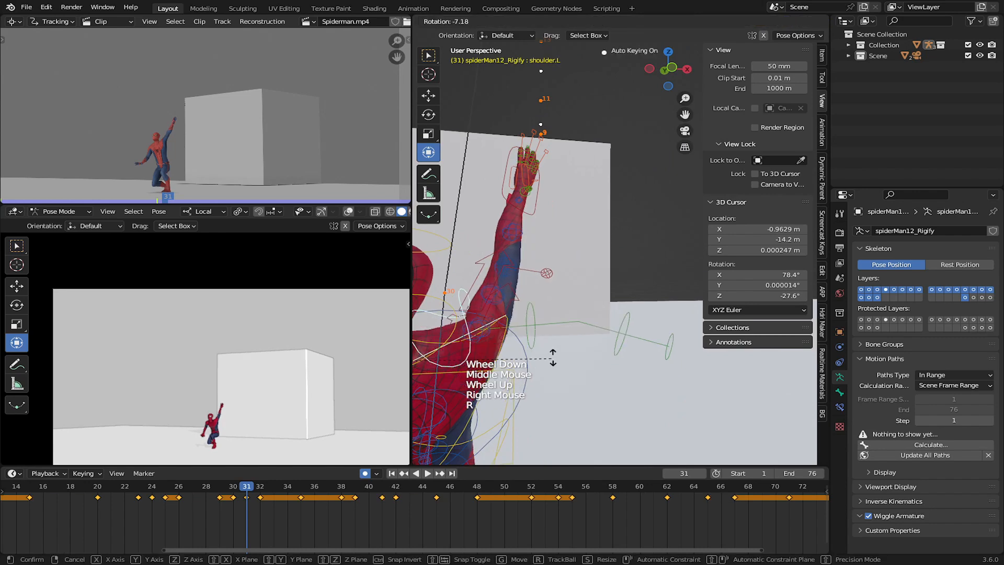
click(552, 353)
middle_drag(553, 350, 547, 246)
Rotate the left hand's IK control and reposition the hand above the head.
right_click(539, 205)
middle_drag(539, 205, 550, 230)
drag(549, 224, 567, 240)
middle_drag(567, 241, 591, 199)
middle_drag(591, 198, 574, 157)
key(r)
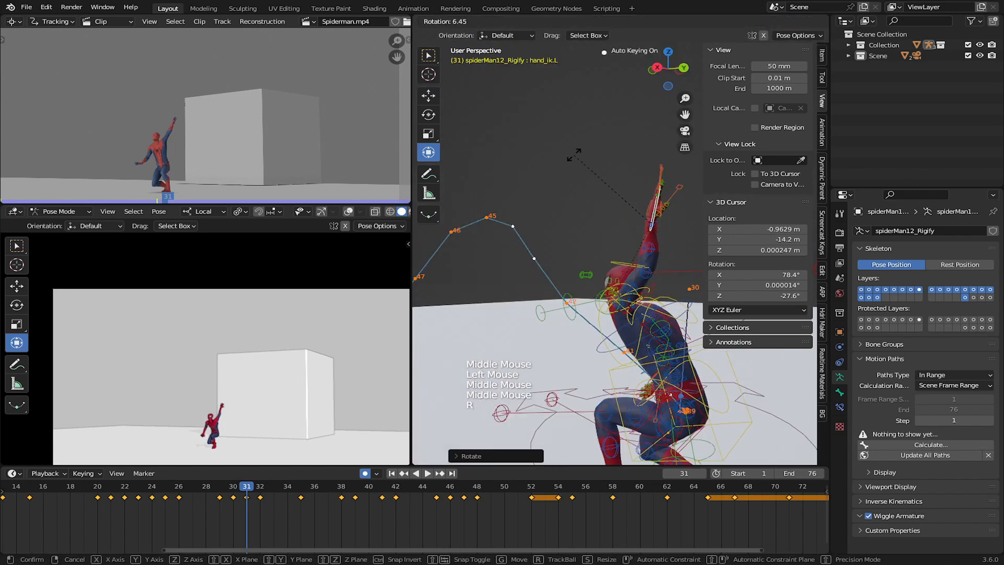
key(g)
click(661, 189)
Rotate the left shoulder control once more while viewing the raised arm from the front.
middle_drag(581, 238, 643, 262)
scroll(591, 282, down, 1)
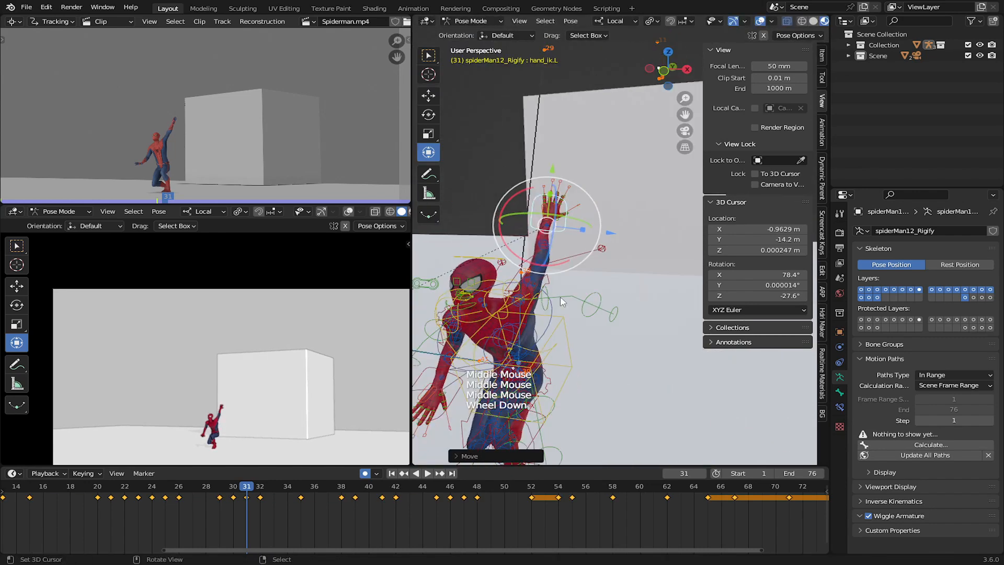
middle_drag(523, 314, 554, 335)
scroll(523, 340, up, 1)
middle_drag(491, 343, 509, 354)
right_click(530, 370)
key(r)
click(570, 374)
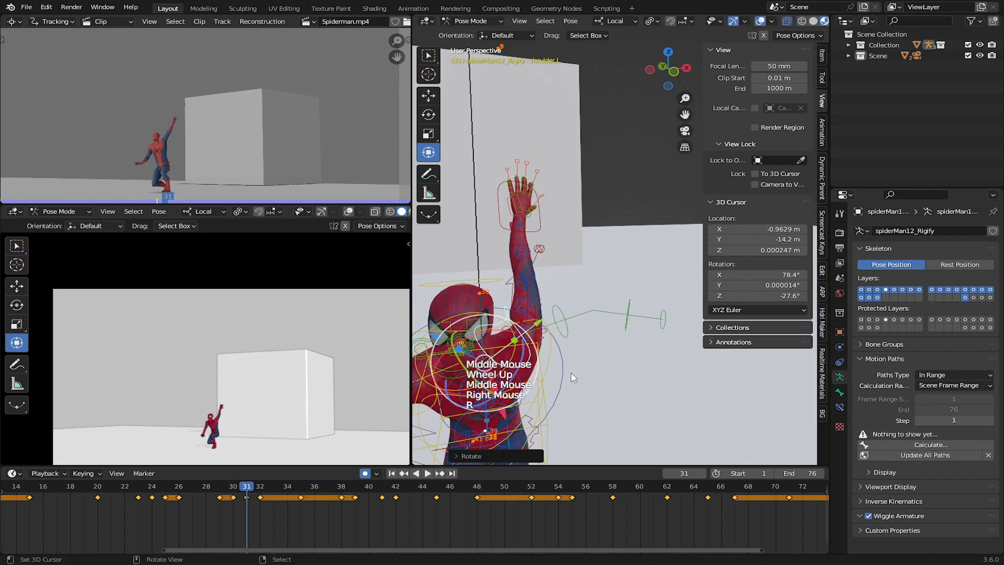
Select both hand controls and the torso, and set the transform orientation to Global with a different pivot point.
shift+middle_drag(562, 374, 572, 313)
shift+middle_drag(502, 347, 483, 292)
middle_drag(515, 293, 476, 301)
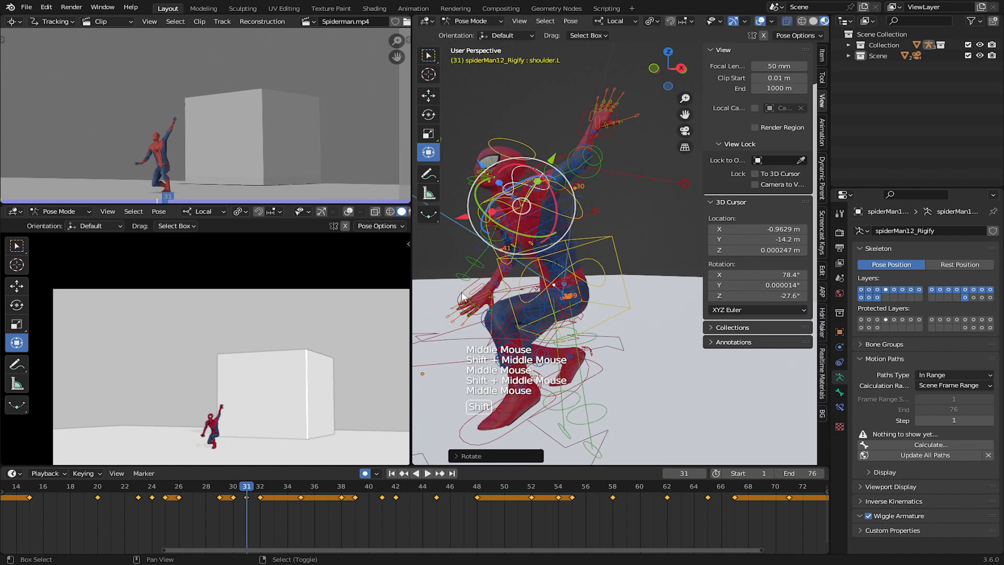
shift+right_click(462, 297)
shift+right_click(614, 271)
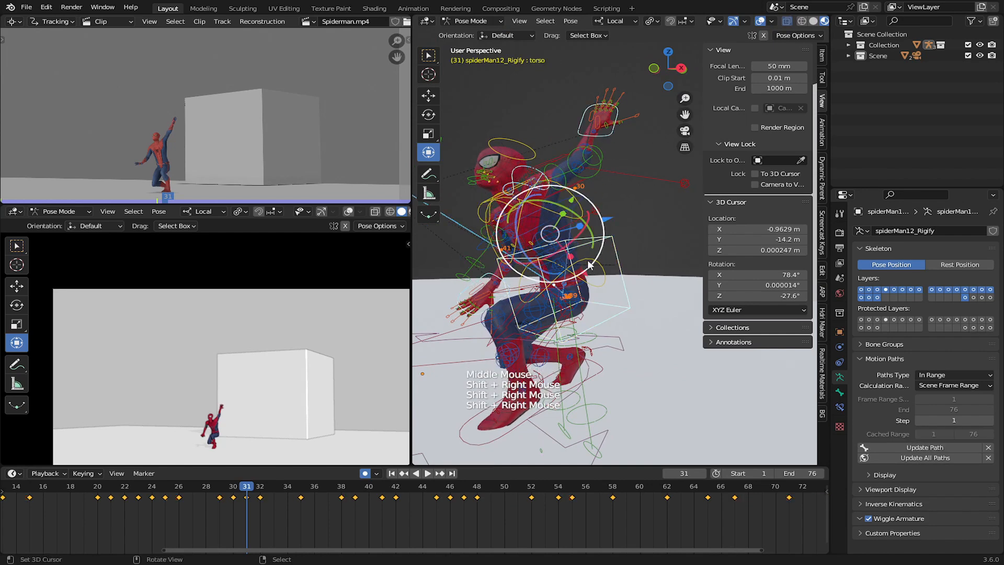
middle_drag(615, 271, 560, 188)
click(616, 21)
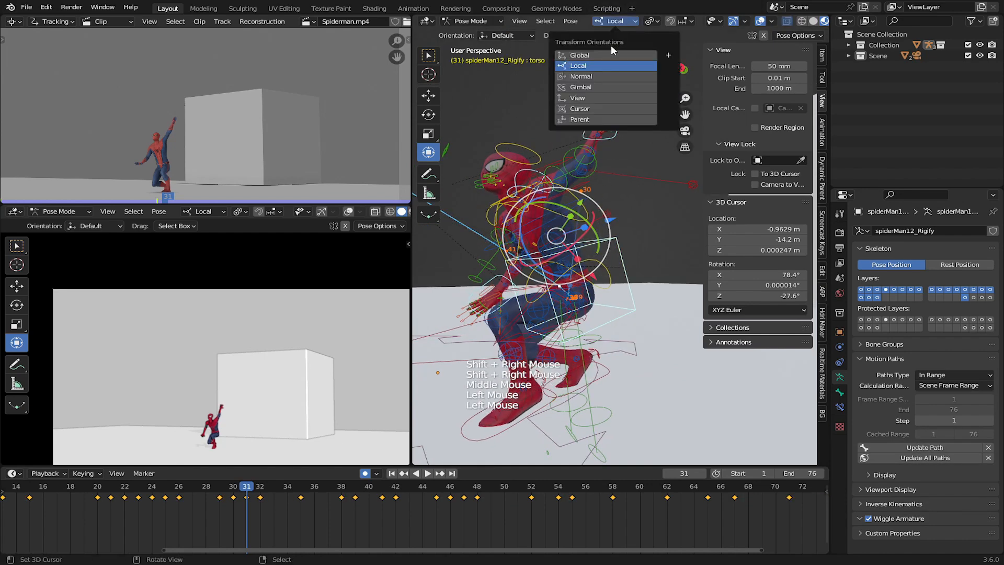
click(606, 57)
click(650, 21)
click(680, 30)
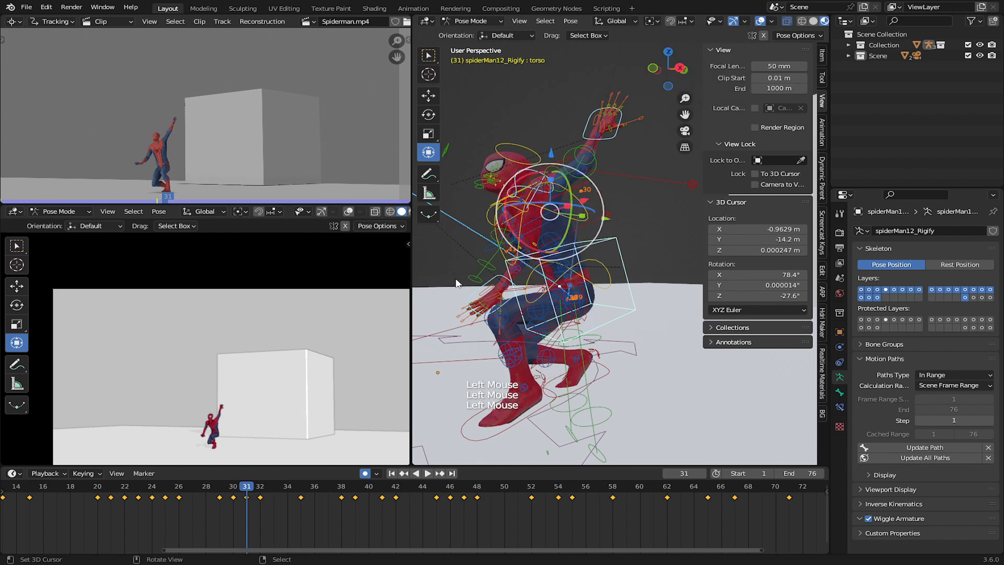
Raise the torso and both hands at frame 31 and shift them slightly along the Y axis.
drag(552, 154, 551, 131)
middle_drag(568, 194, 578, 217)
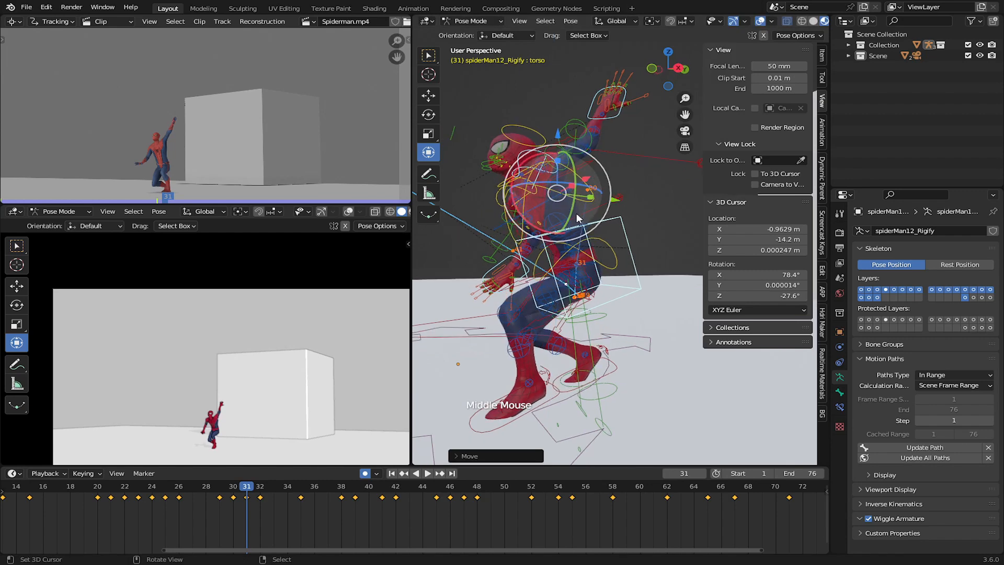
drag(616, 199, 610, 199)
drag(469, 445, 469, 445)
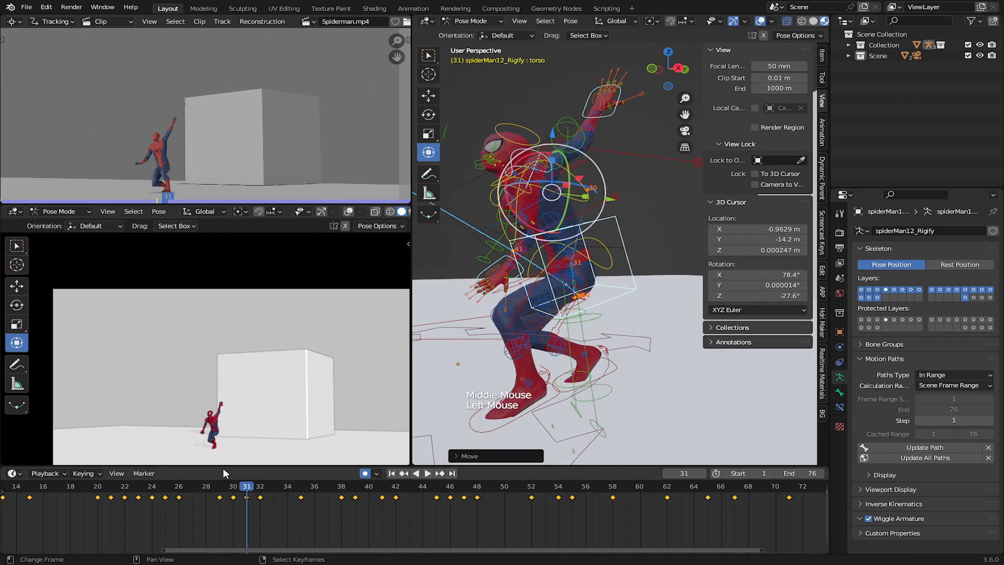
Replay the jump down from the block and scrub to around frame 28 to review the landing.
key(space)
click(138, 517)
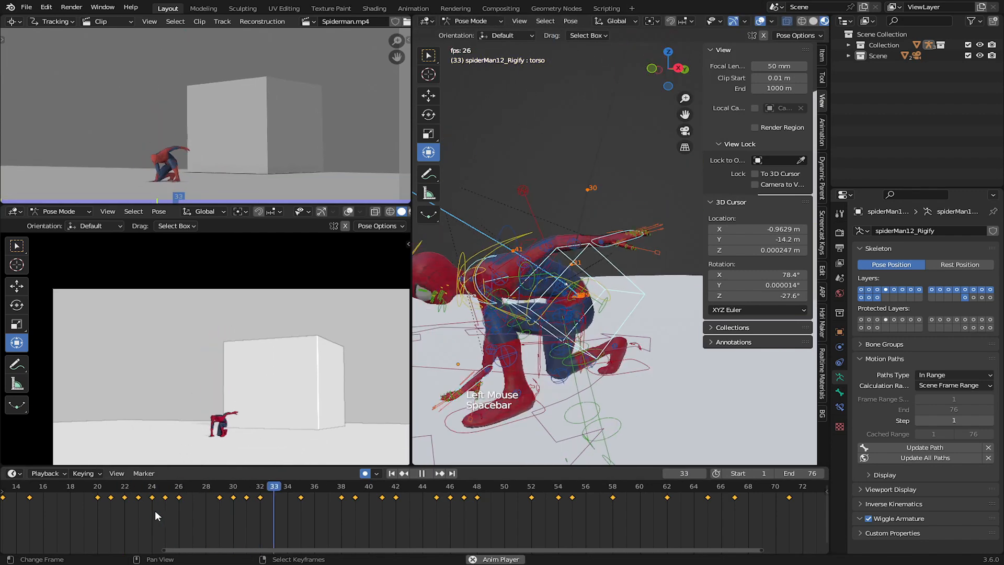
click(110, 510)
key(space)
click(195, 504)
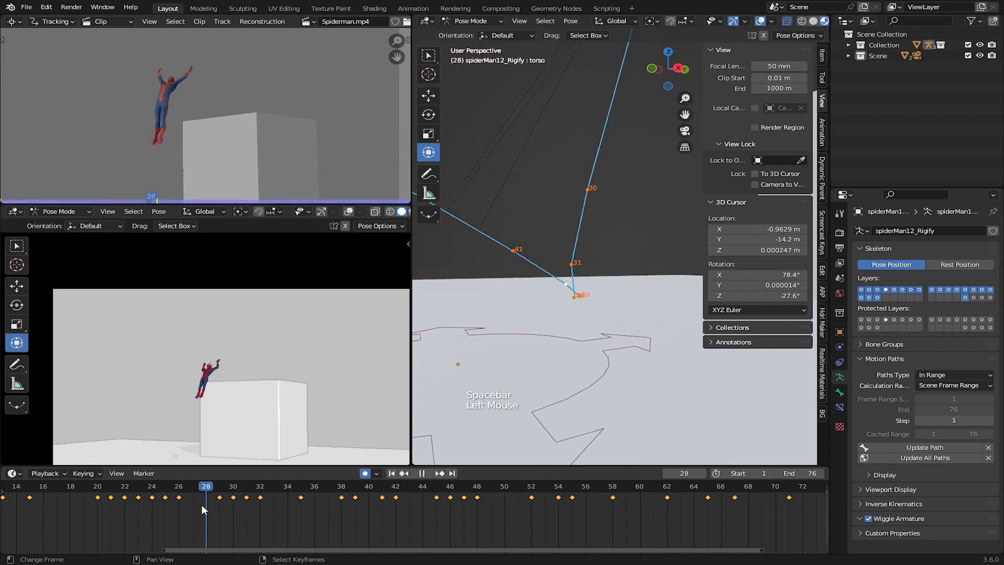
key(space)
At frame 27, rotate the left hand control and move it up and outward to raise the arm.
click(196, 504)
scroll(575, 214, down, 4)
middle_drag(560, 195, 578, 359)
scroll(514, 353, down, 2)
scroll(575, 340, up, 2)
shift+middle_drag(549, 261, 541, 240)
scroll(594, 332, up, 1)
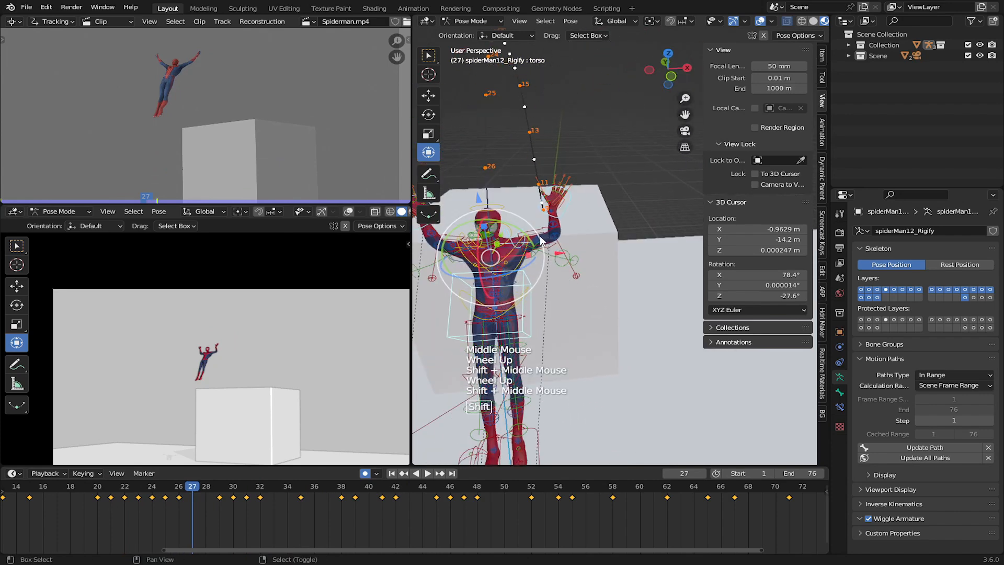
right_click(568, 215)
key(t)
key(r)
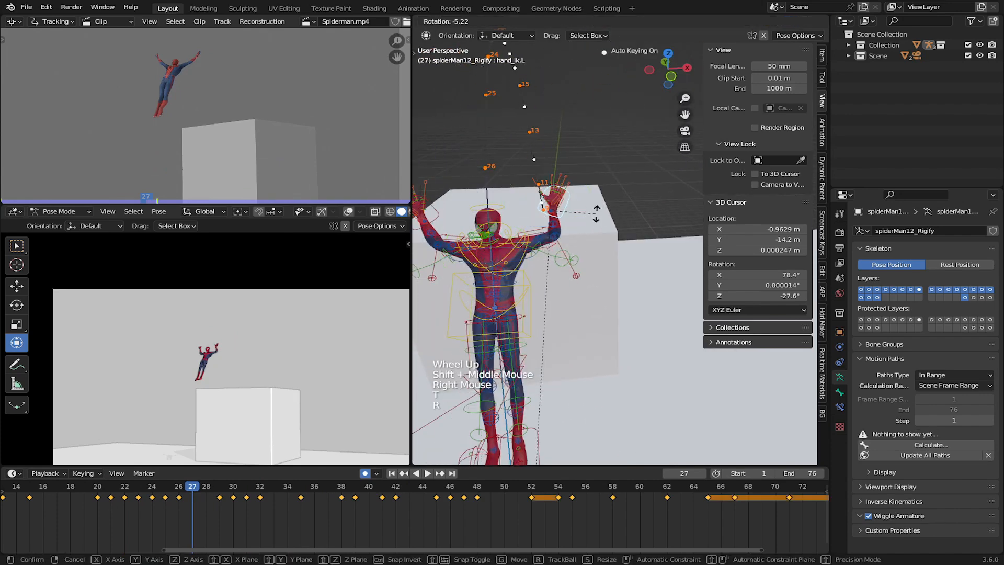
click(571, 230)
key(g)
click(577, 205)
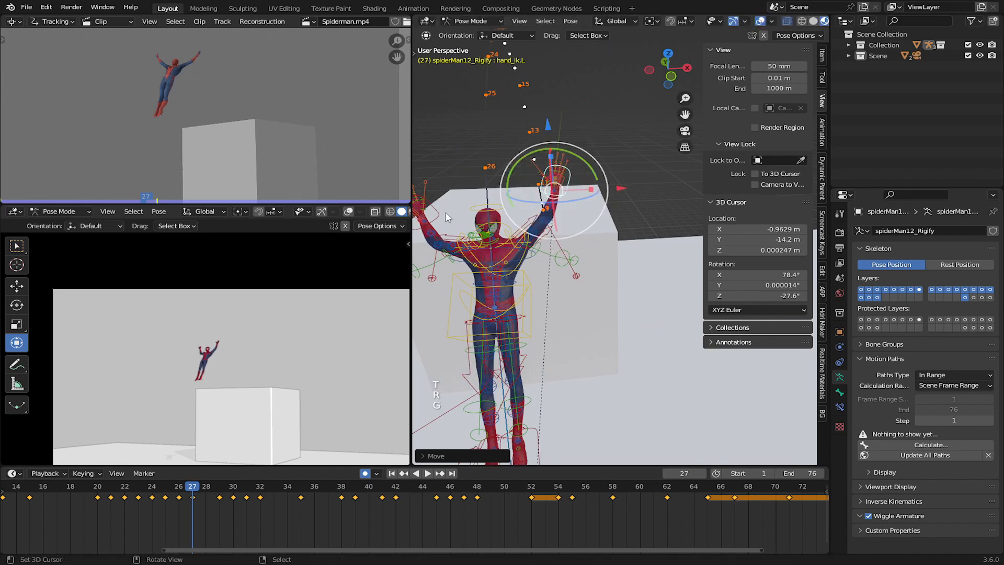
Move and rotate the right hand control at frame 27 to match the raised left arm.
right_click(444, 217)
shift+scroll(448, 230, up, 1)
shift+middle_drag(449, 238, 484, 231)
key(g)
click(489, 233)
key(r)
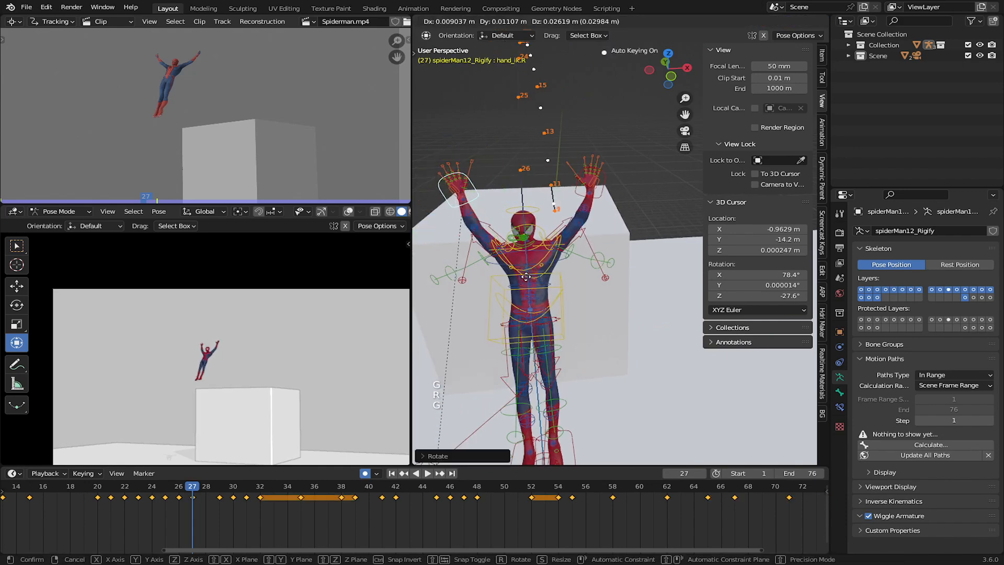
Replay the jump, scrub from frame 28 to the crouched landing around frame 33, and save the file.
key(space)
click(139, 518)
key(space)
click(205, 509)
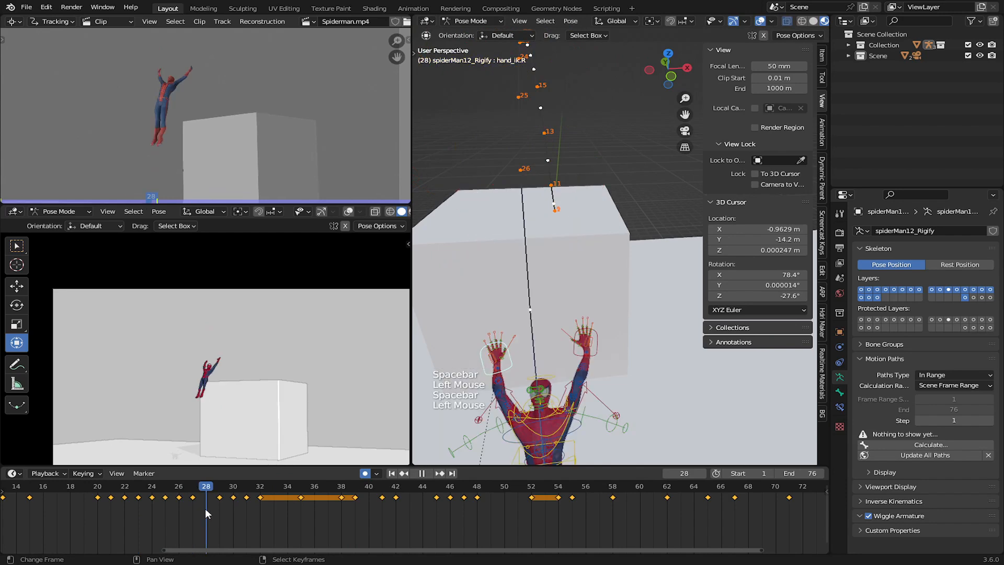
drag(205, 509, 274, 507)
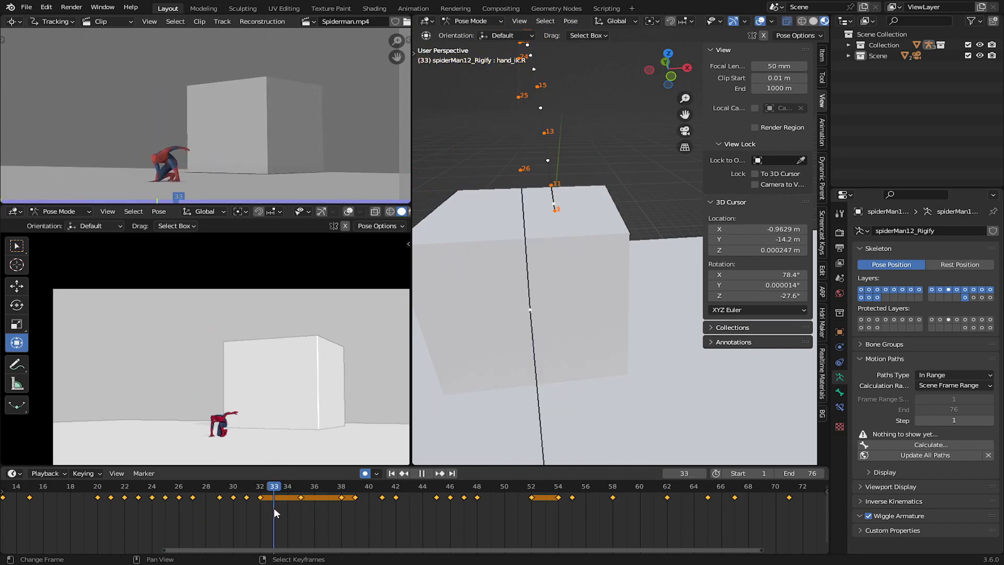
middle_drag(599, 274, 558, 267)
shift+middle_drag(557, 267, 634, 46)
key(ctrl+s)
Rotate the chest, neck and head controls of the crouched pose at frame 35.
scroll(634, 46, up, 1)
scroll(556, 245, up, 1)
middle_drag(630, 209, 549, 200)
scroll(556, 245, up, 1)
scroll(557, 232, up, 1)
scroll(553, 197, up, 2)
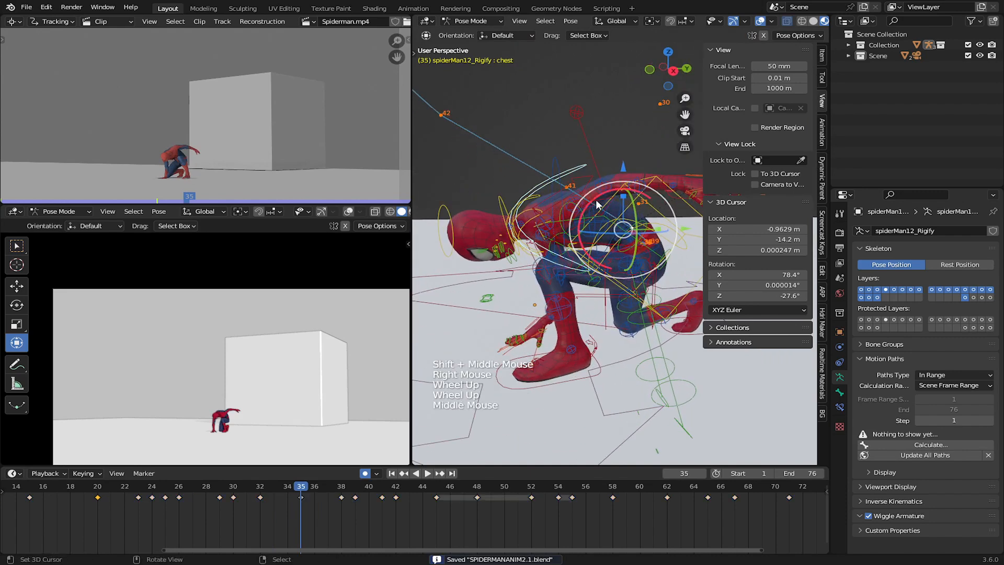
drag(598, 197, 596, 193)
right_click(499, 208)
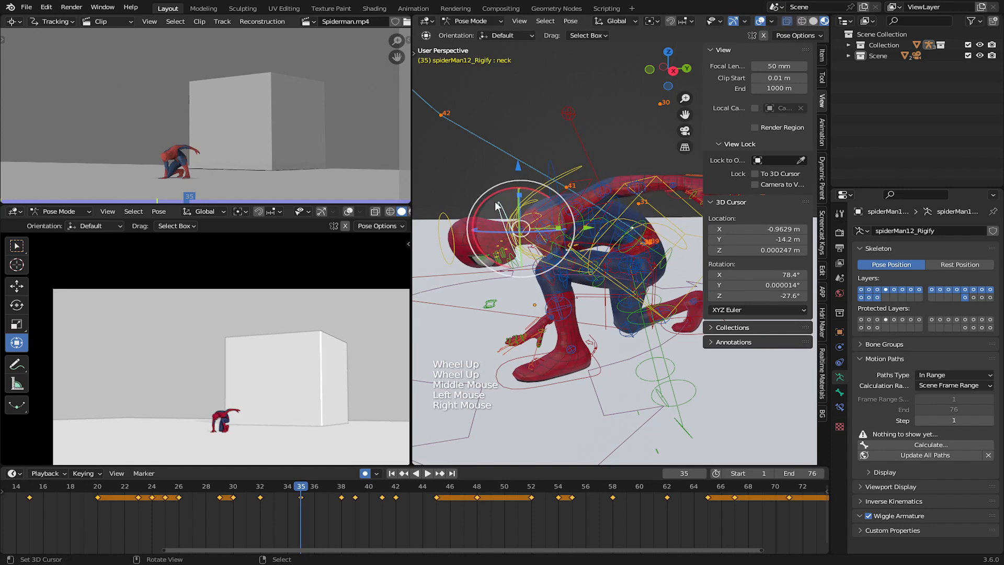
drag(495, 201, 464, 212)
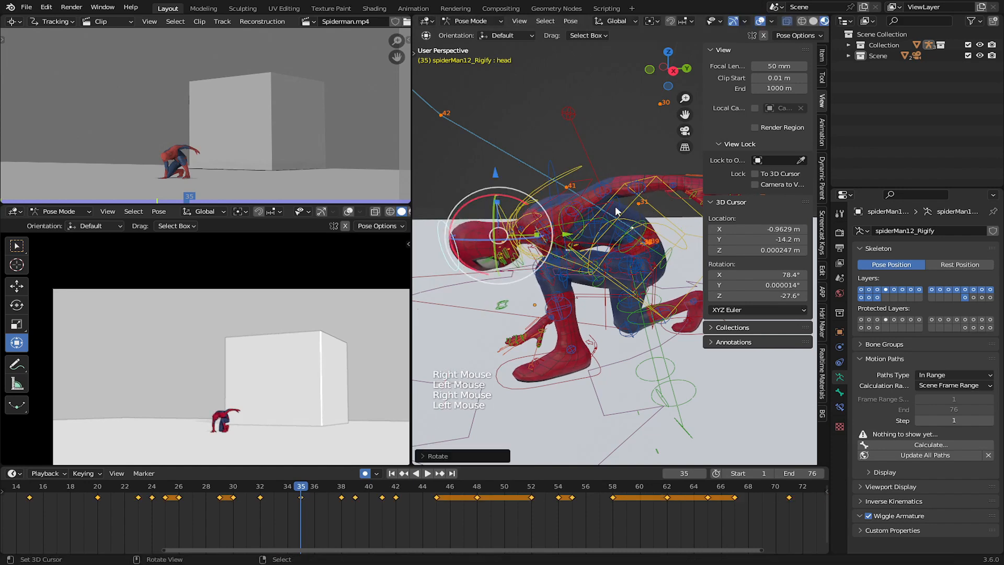
Lower the torso and left hand controls together slightly at frame 35 and raise them slightly at frame 38.
right_click(631, 210)
shift+middle_drag(631, 210, 557, 218)
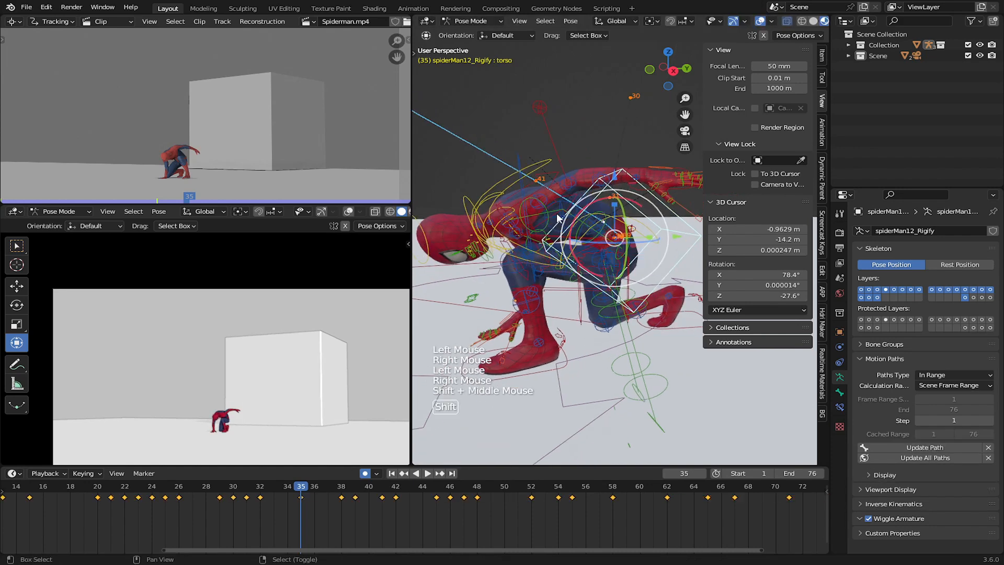
shift+right_click(635, 163)
drag(623, 150, 625, 157)
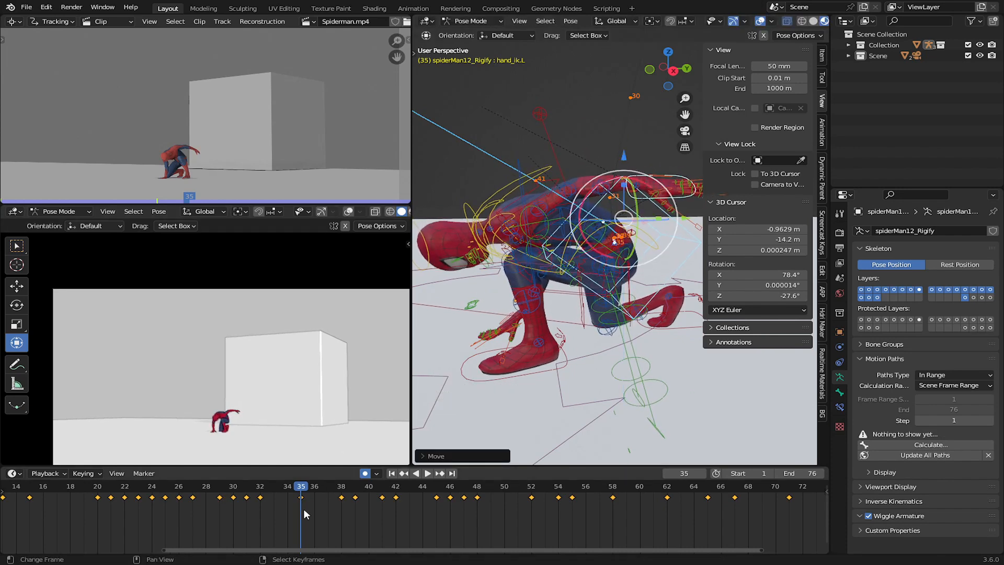
drag(304, 509, 337, 510)
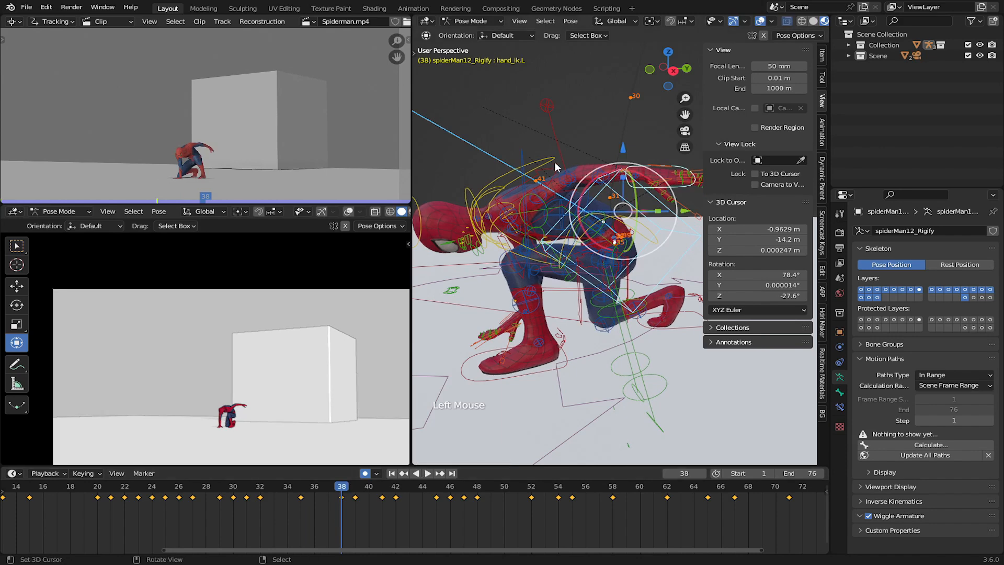
drag(627, 151, 626, 148)
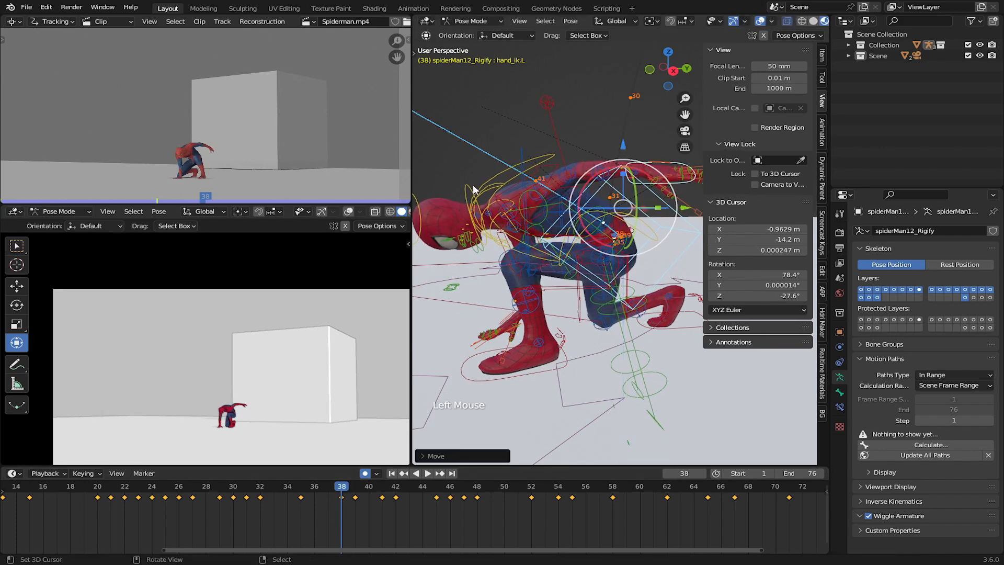
Rotate the chest and head controls of the crouched pose at frame 38.
right_click(490, 177)
drag(544, 196, 569, 185)
shift+middle_drag(439, 191, 451, 193)
drag(438, 194, 455, 171)
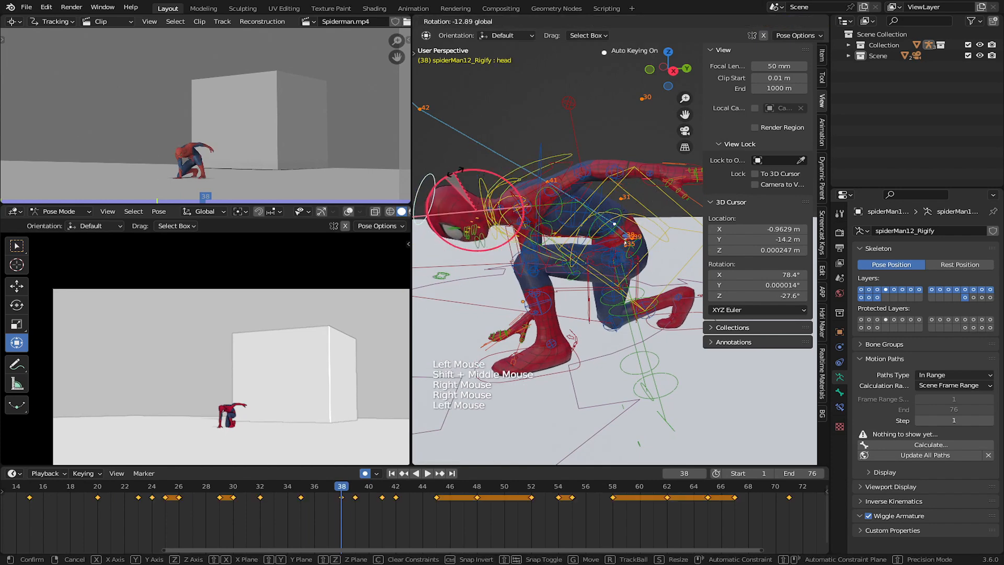
Replay the drop into the crouched landing and scrub through it up to frame 38.
click(178, 506)
key(space)
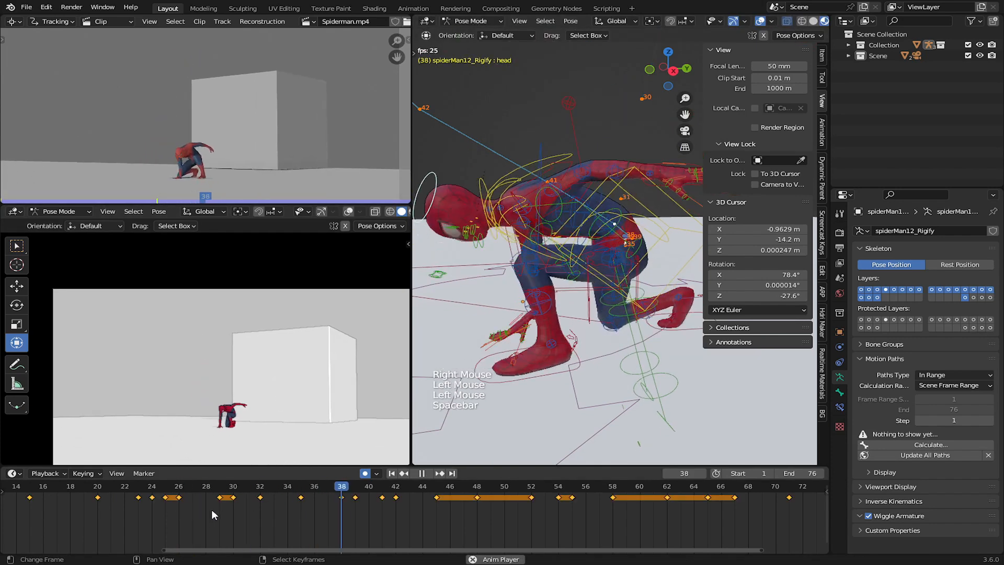
click(212, 510)
key(space)
drag(211, 509, 341, 512)
Move and rotate the left hand control of the outstretched arm at frame 38.
shift+middle_drag(652, 224, 643, 222)
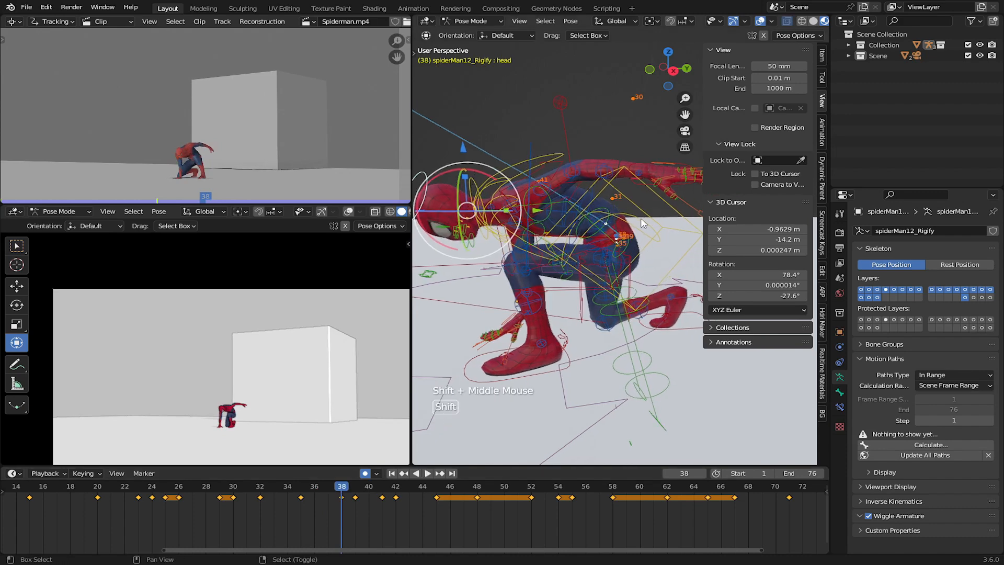
right_click(640, 188)
middle_drag(640, 189, 669, 197)
key(g)
click(671, 207)
key(r)
click(665, 230)
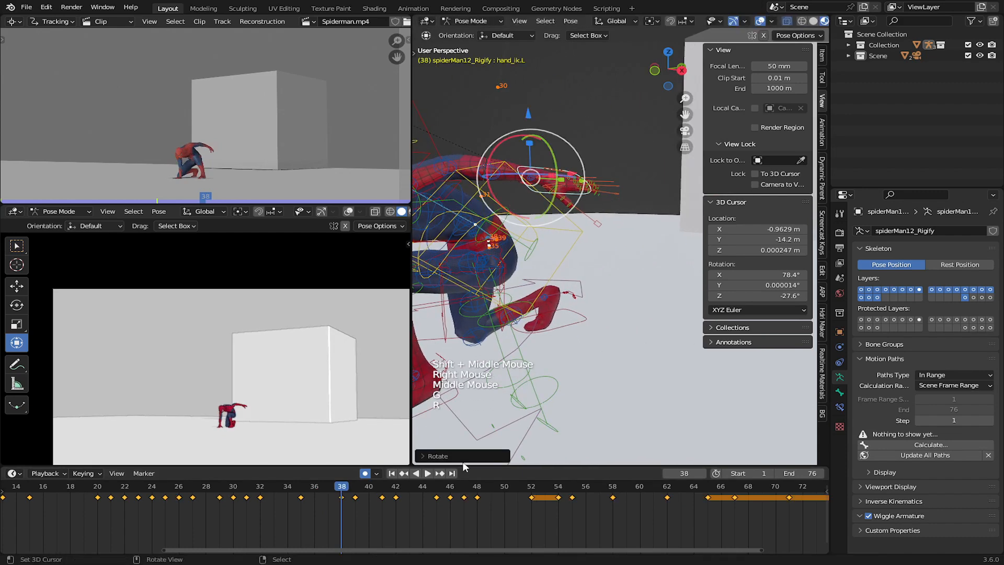
Replay the landing several times to check the arm motion and save the file.
click(252, 504)
key(space)
click(225, 504)
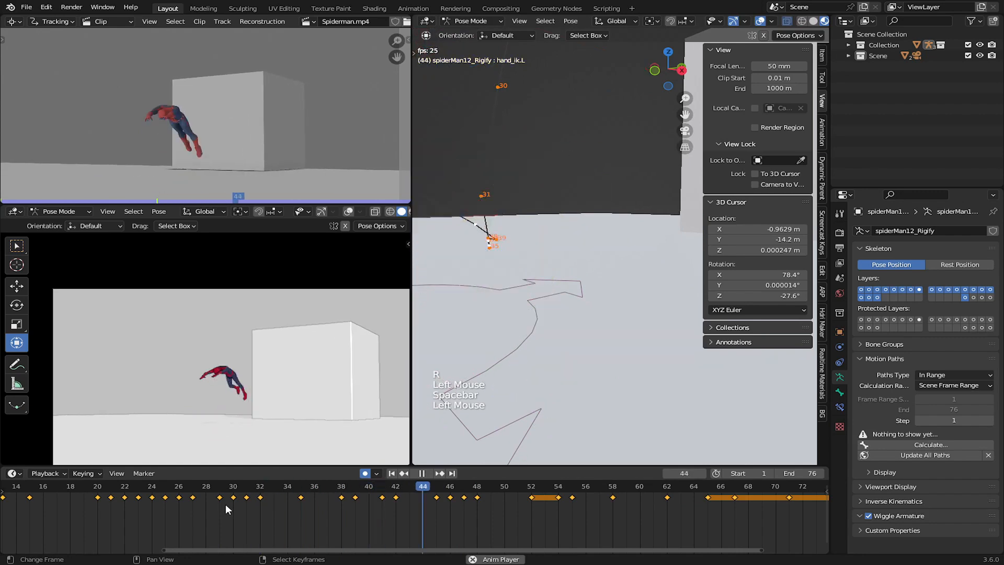
click(225, 505)
click(226, 505)
click(178, 504)
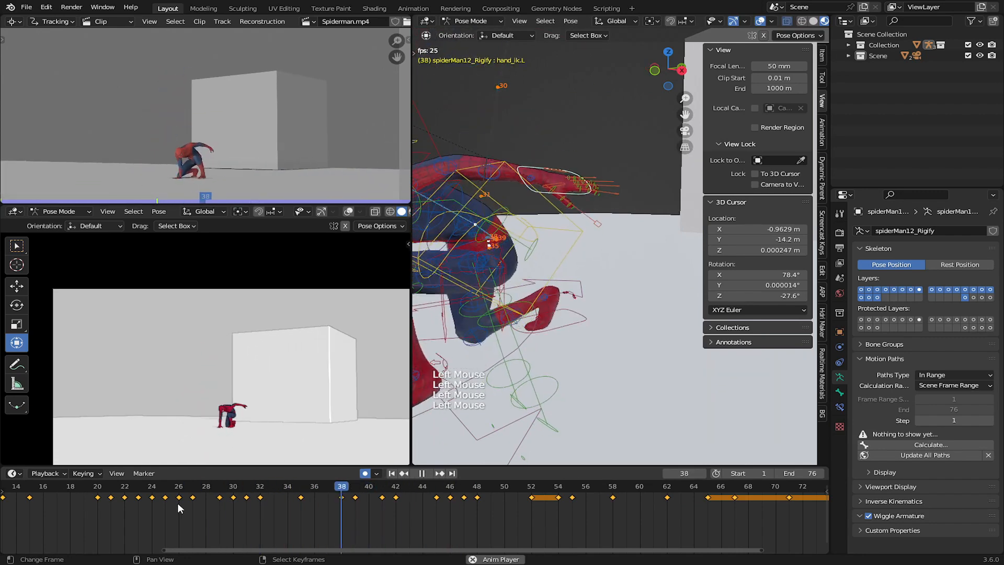
click(118, 517)
key(ctrl+s)
click(107, 517)
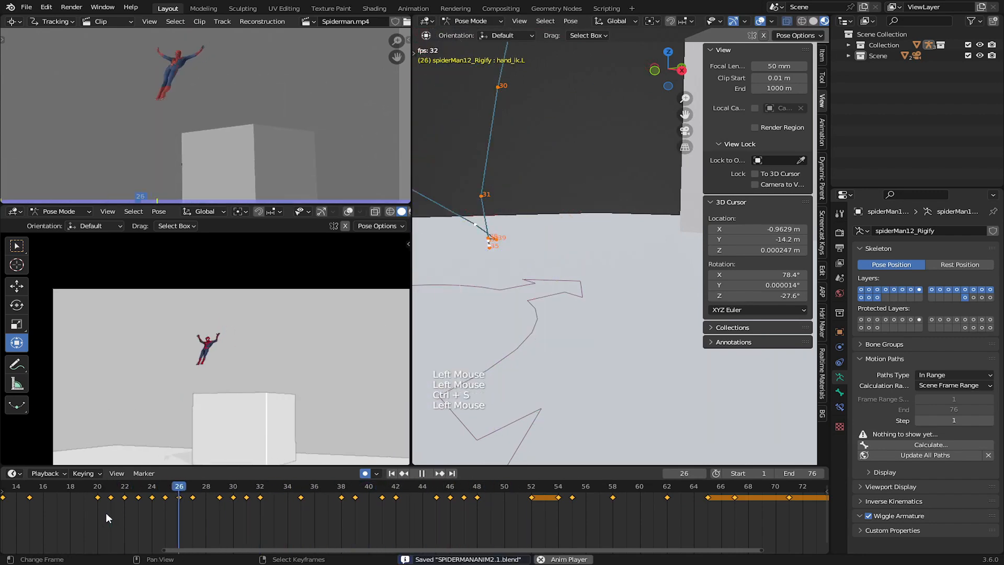
Play the whole animation from the first frame and stop it at frame 17 in mid-jump.
click(106, 513)
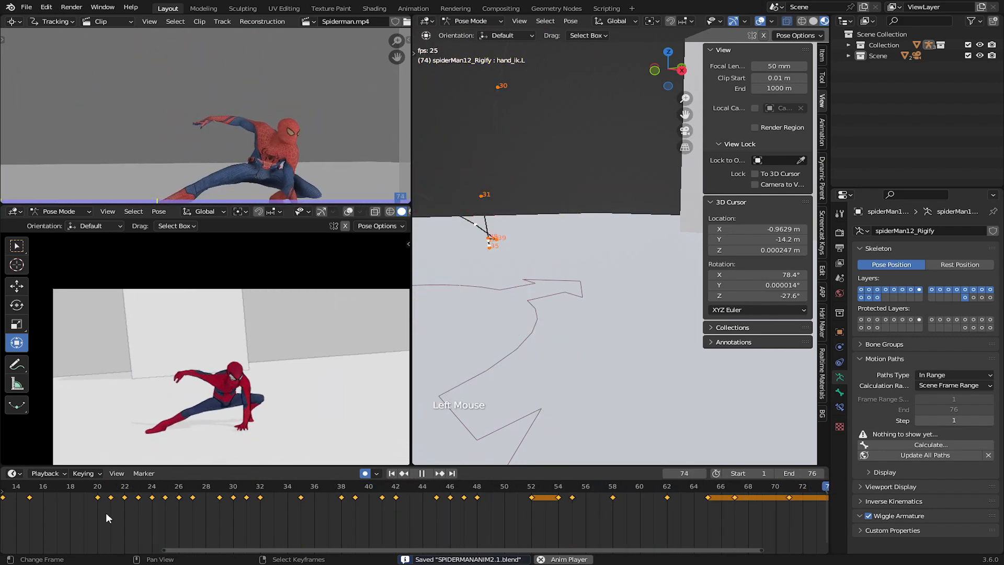
scroll(106, 512, down, 2)
click(78, 512)
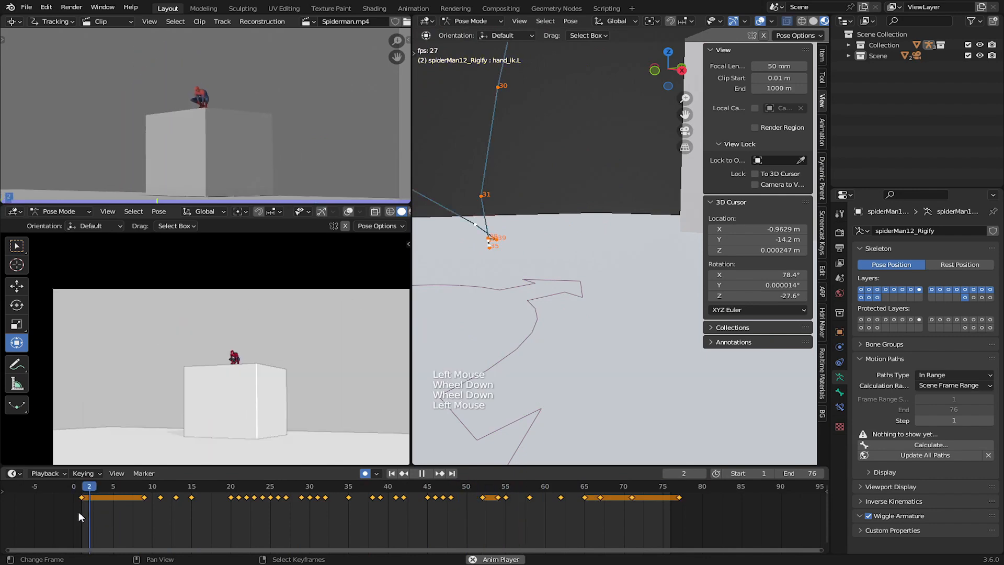
key(space)
Select both foot controls at frame 17 and adjust their pose in mid-air.
shift+middle_drag(550, 139, 712, 194)
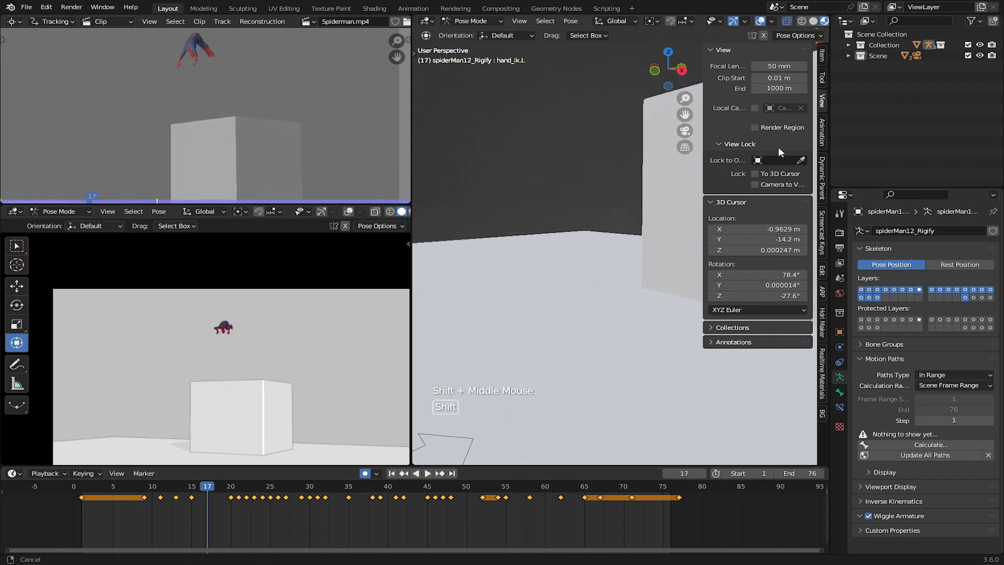
shift+middle_drag(779, 151, 424, 208)
scroll(573, 207, up, 3)
shift+middle_drag(572, 207, 485, 234)
shift+middle_drag(588, 294, 568, 241)
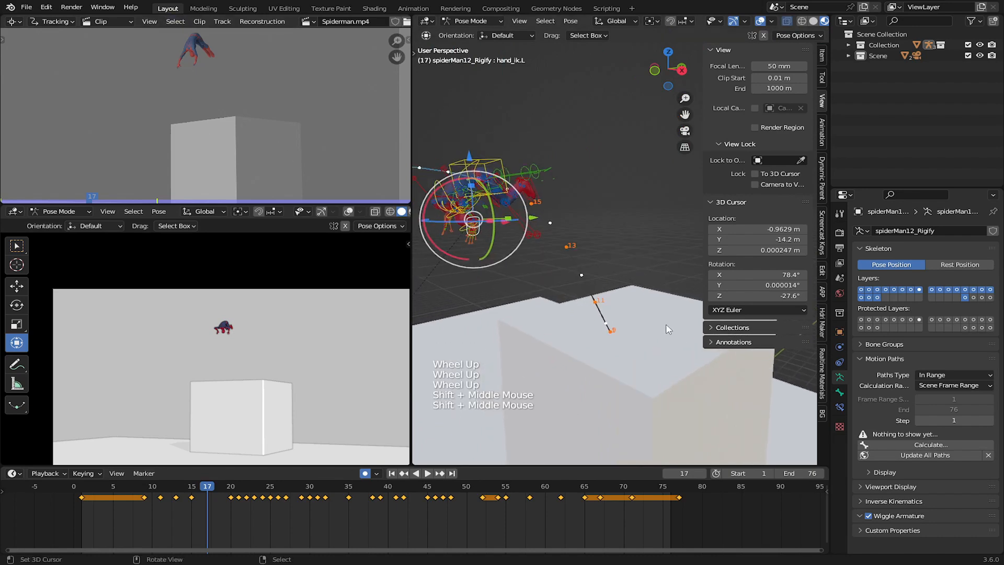
scroll(568, 240, up, 2)
key(KP_Decimal)
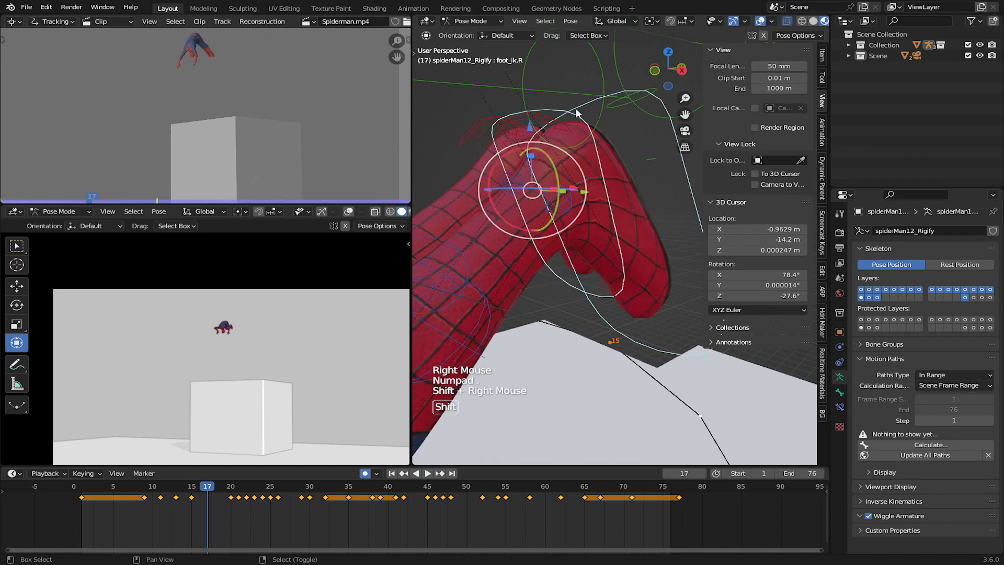
scroll(577, 112, down, 2)
middle_drag(577, 113, 619, 219)
drag(598, 206, 675, 204)
scroll(675, 204, down, 1)
shift+middle_drag(675, 204, 645, 191)
drag(576, 143, 568, 230)
Replay the jump off the block and scrub from about frame 7 to frame 20 to review the feet.
key(space)
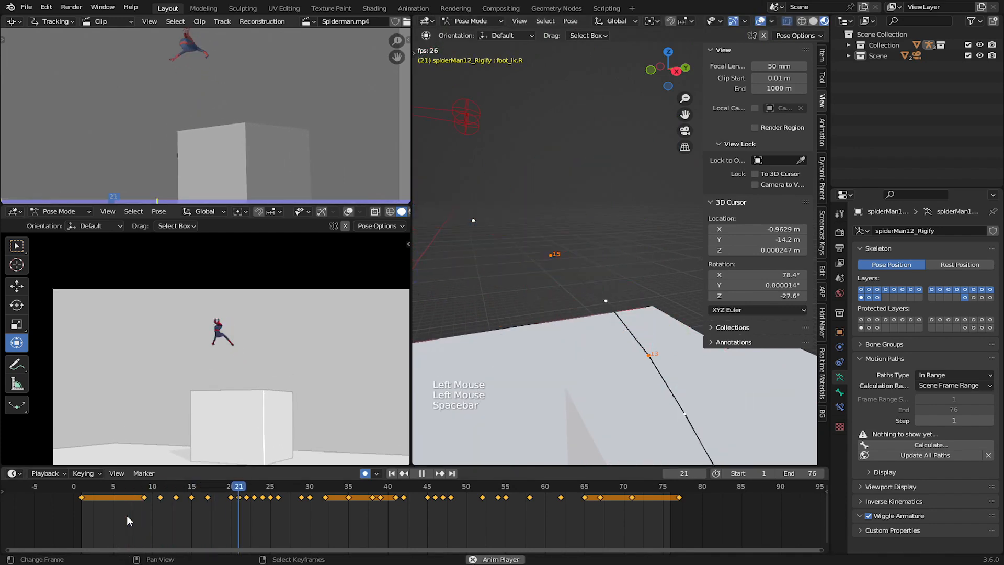
click(127, 516)
key(space)
drag(128, 513, 230, 515)
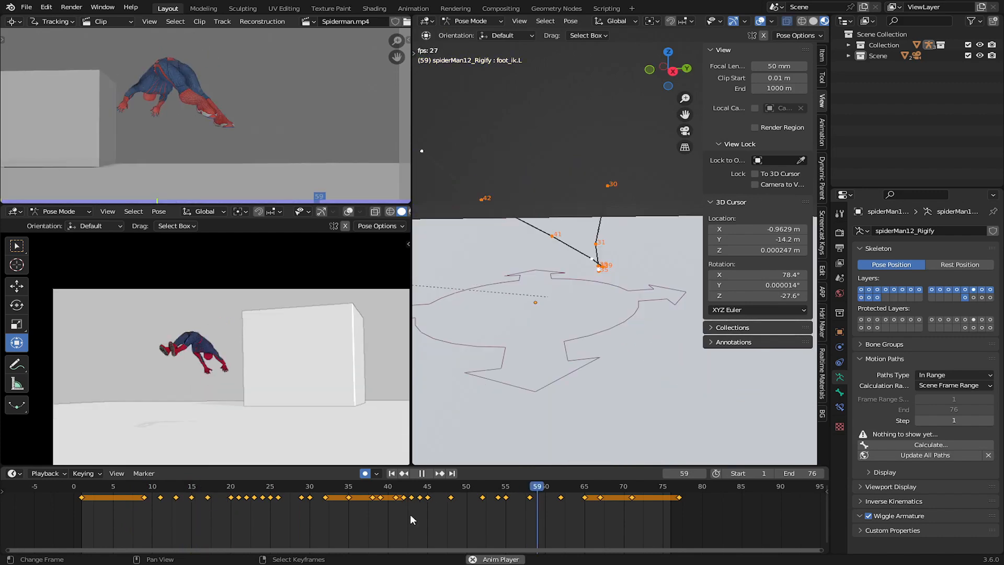
Replay the handspring and scrub from frame 44 to frame 50 to compare it with the reference video.
key(space)
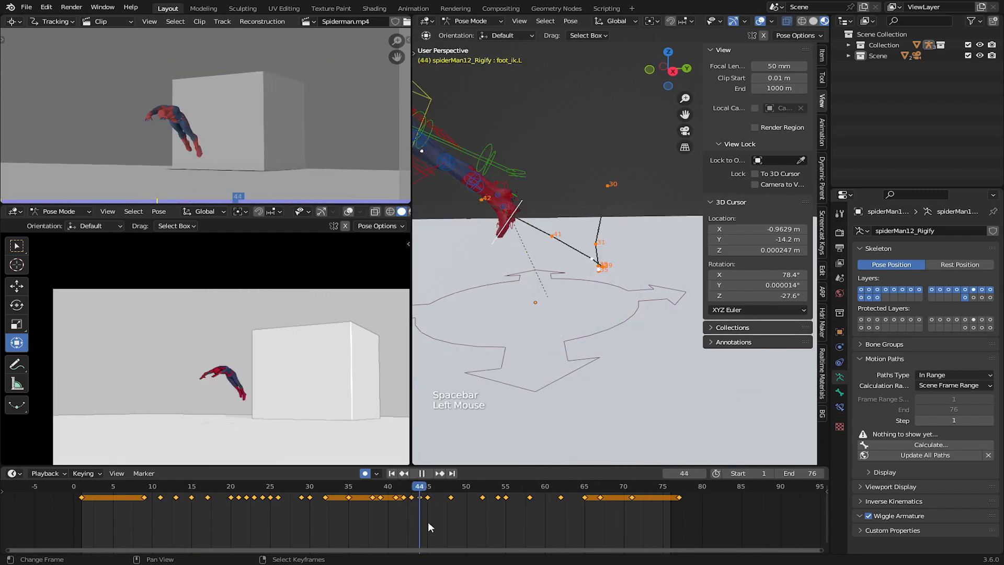
click(414, 523)
key(space)
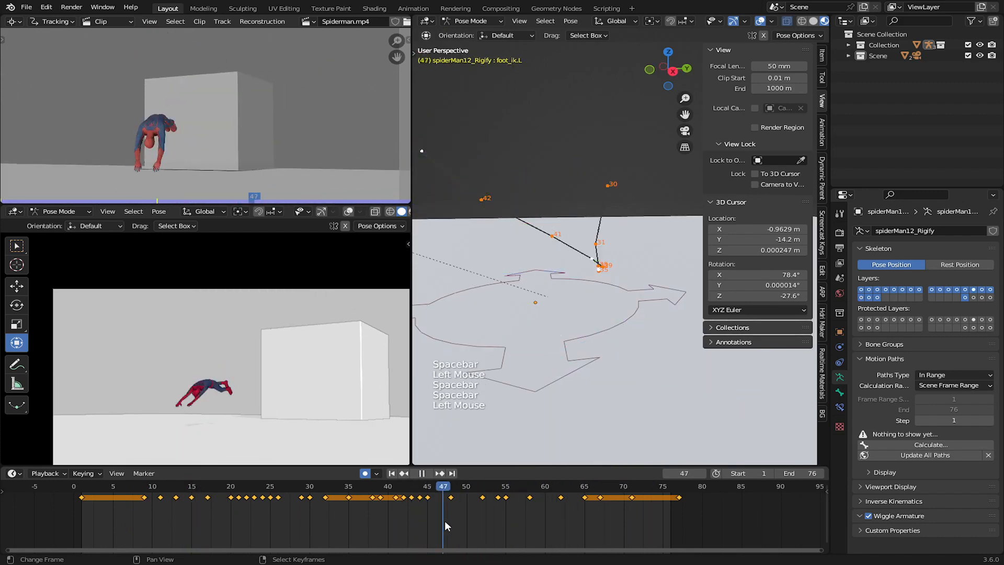
key(space)
click(476, 528)
mouse_move(476, 527)
mouse_down()
mouse_move(460, 525)
mouse_move(506, 533)
mouse_move(418, 515)
mouse_move(476, 517)
mouse_move(463, 517)
mouse_up()
key(space)
key(space)
Select the torso and both foot controls at frame 50 and lower them about 0.11 m along the global Z axis.
scroll(528, 293, down, 2)
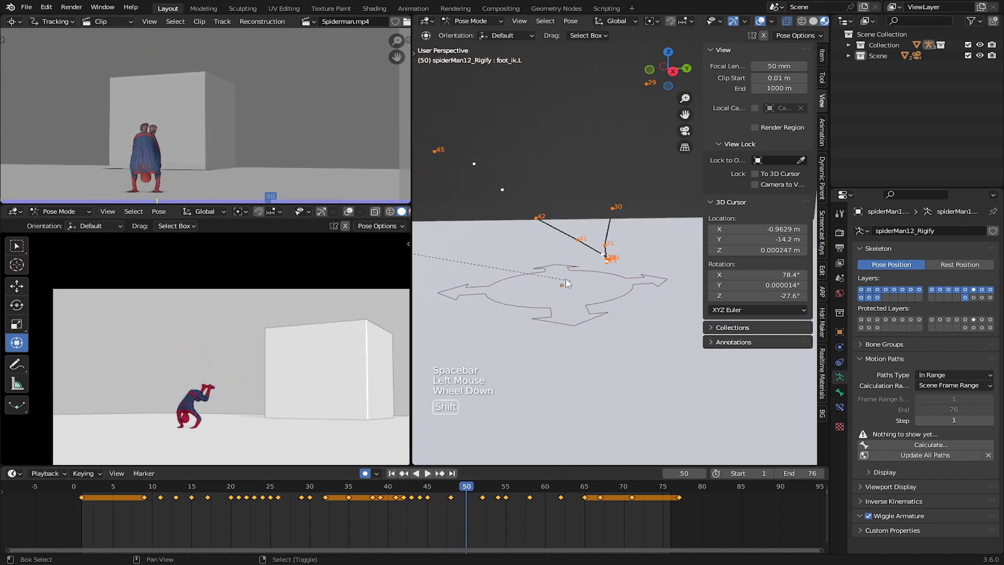
scroll(538, 283, down, 1)
shift+middle_drag(528, 293, 554, 319)
scroll(532, 292, up, 1)
scroll(595, 252, up, 1)
shift+middle_drag(555, 319, 525, 283)
shift+right_click(591, 164)
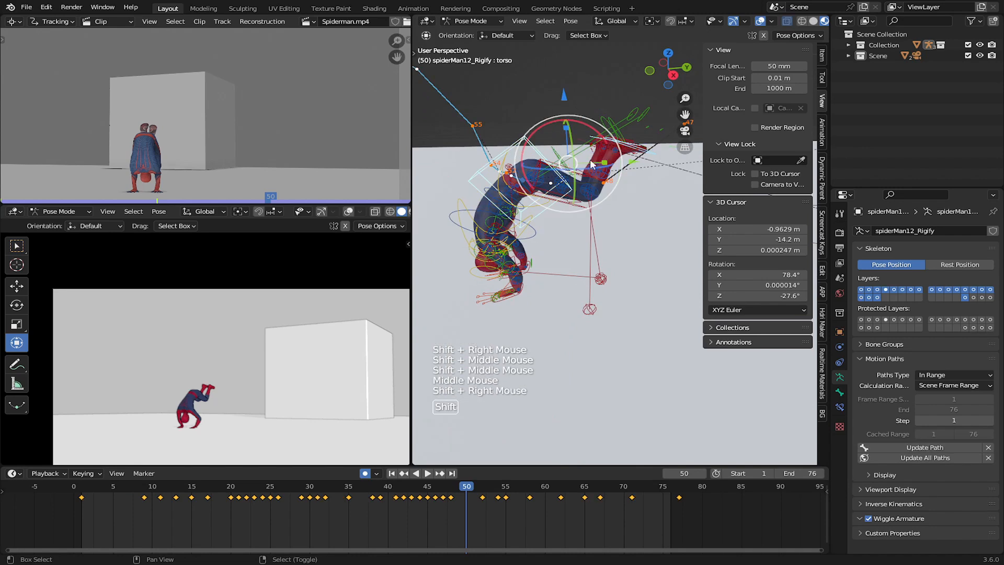
middle_drag(515, 218, 524, 235)
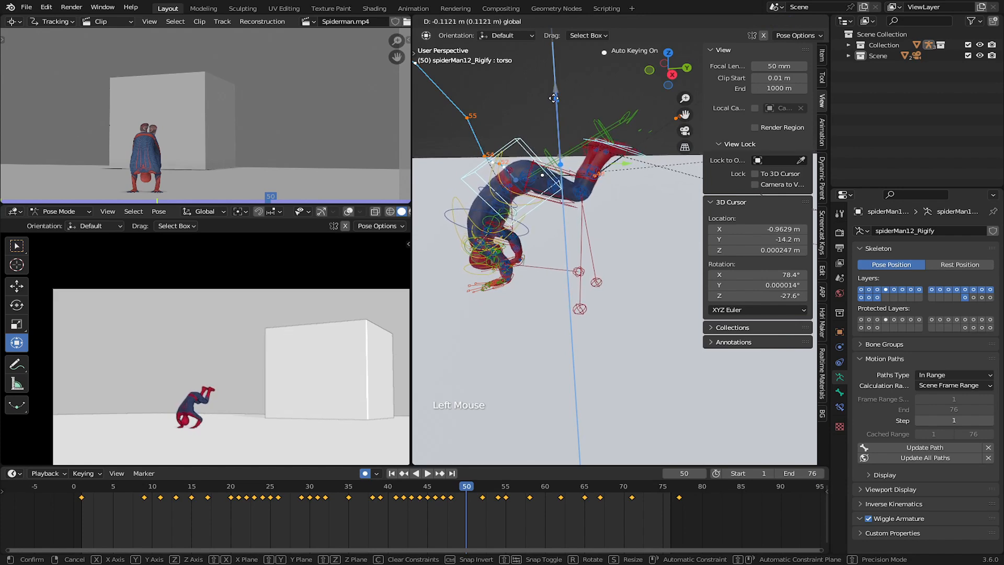
drag(553, 98, 554, 100)
Shift the torso and feet slightly along the Z axis at frame 52 and replay the handspring.
drag(475, 510, 485, 511)
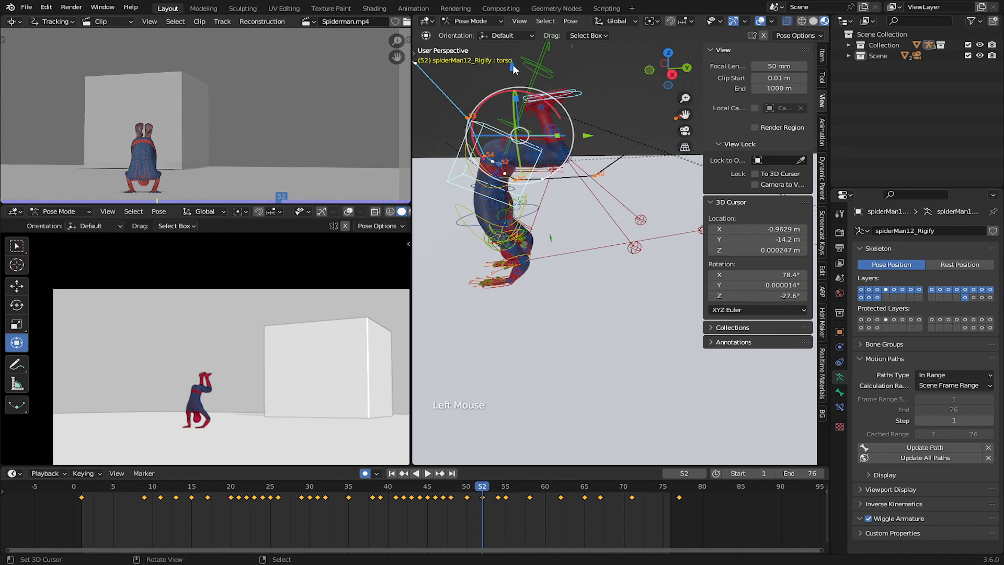
drag(515, 69, 515, 68)
click(499, 496)
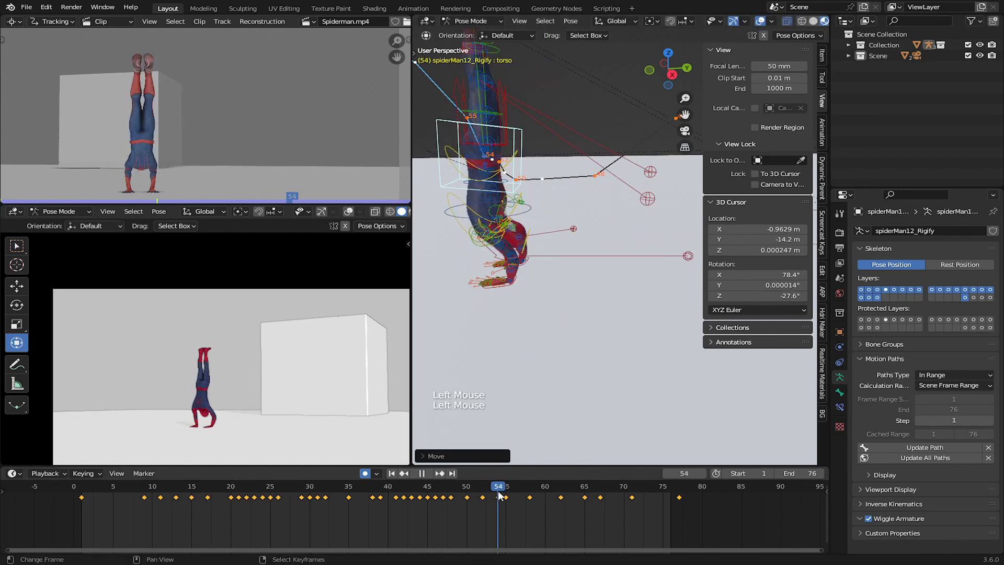
key(space)
click(423, 503)
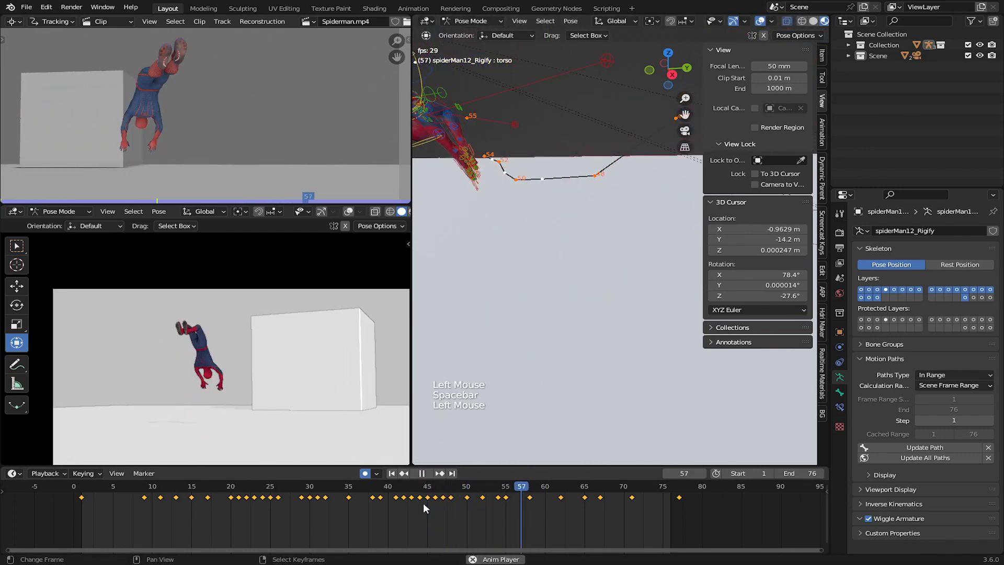
Lower the torso about 0.05 m along the global Z axis at frame 50.
click(423, 503)
key(space)
drag(442, 502, 471, 503)
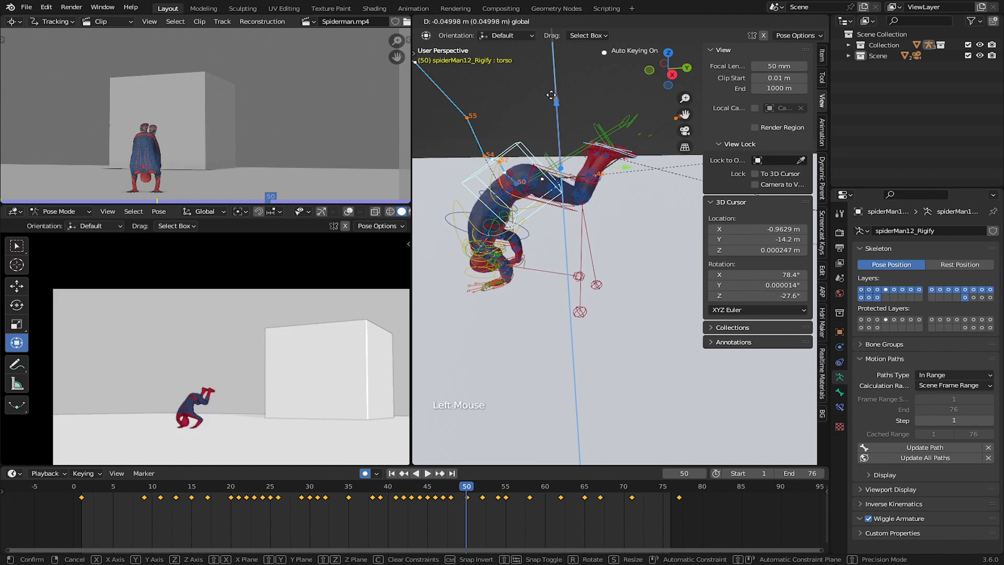
drag(551, 95, 551, 96)
middle_drag(551, 95, 521, 226)
Replay the handspring from about frame 39 and scrub back to frame 50 to check the lowered torso.
click(380, 525)
key(space)
click(399, 519)
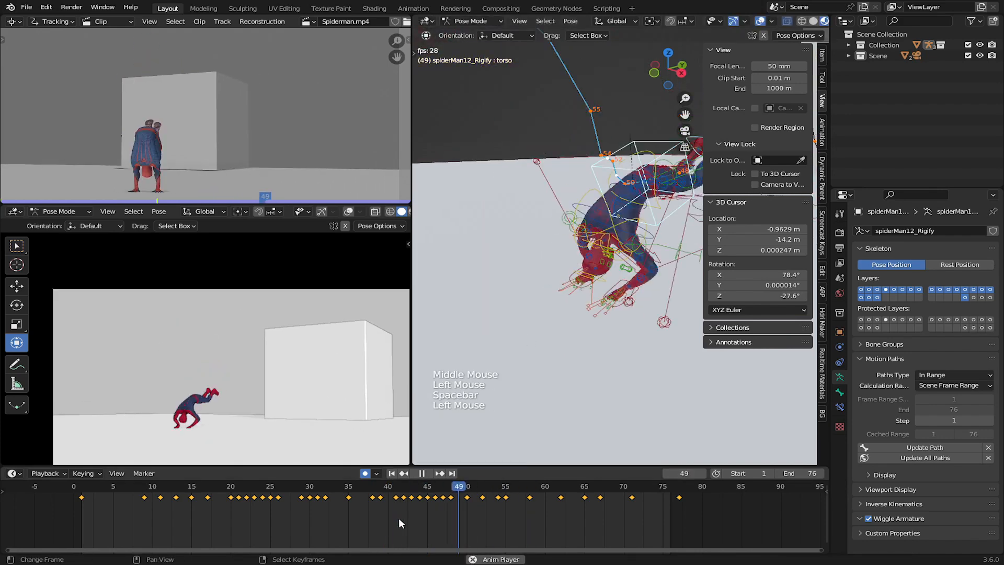
click(399, 519)
key(space)
drag(440, 513, 466, 511)
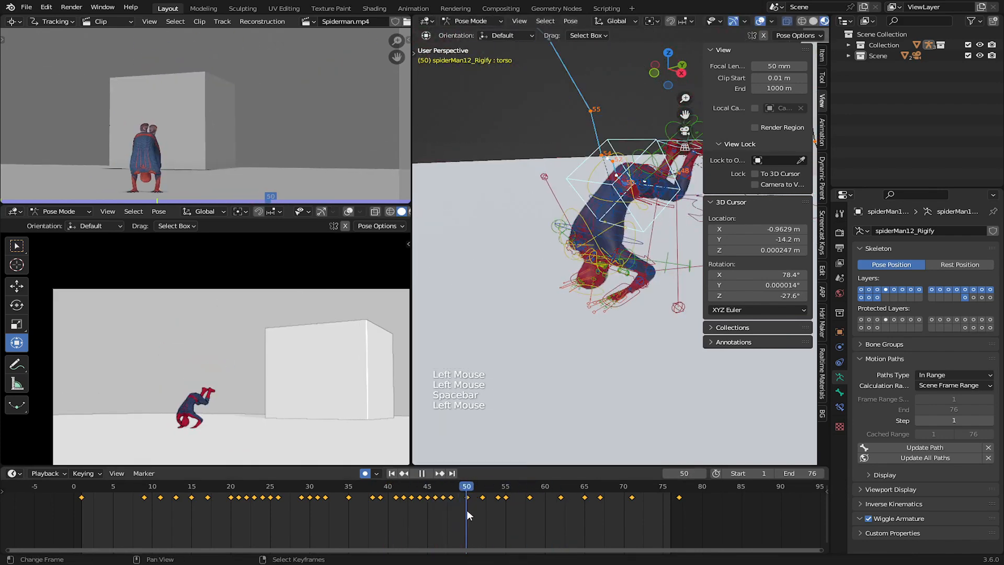
Rotate the left hand control about the global X axis at frame 50 so the palm lies on the ground.
scroll(524, 361, up, 4)
shift+middle_drag(524, 361, 533, 321)
scroll(529, 341, up, 4)
scroll(533, 337, down, 3)
right_click(540, 331)
drag(502, 192, 505, 186)
shift+middle_drag(505, 187, 550, 200)
shift+middle_drag(579, 225, 586, 221)
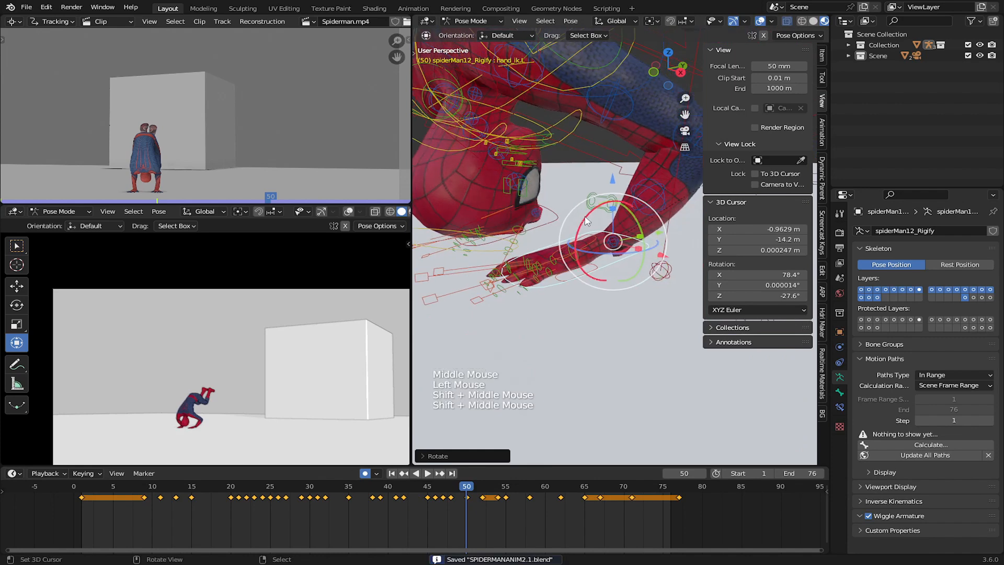
click(589, 213)
key(r)
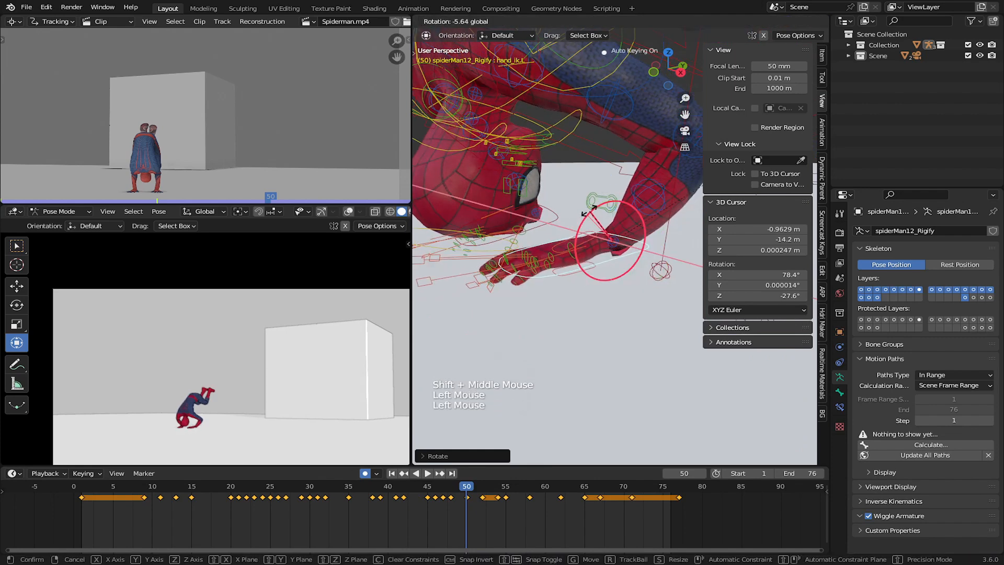
Rotate the right hand control about the global X axis at frame 50 to lay it flat on the ground.
right_click(575, 225)
middle_drag(575, 225, 572, 179)
click(571, 178)
key(r)
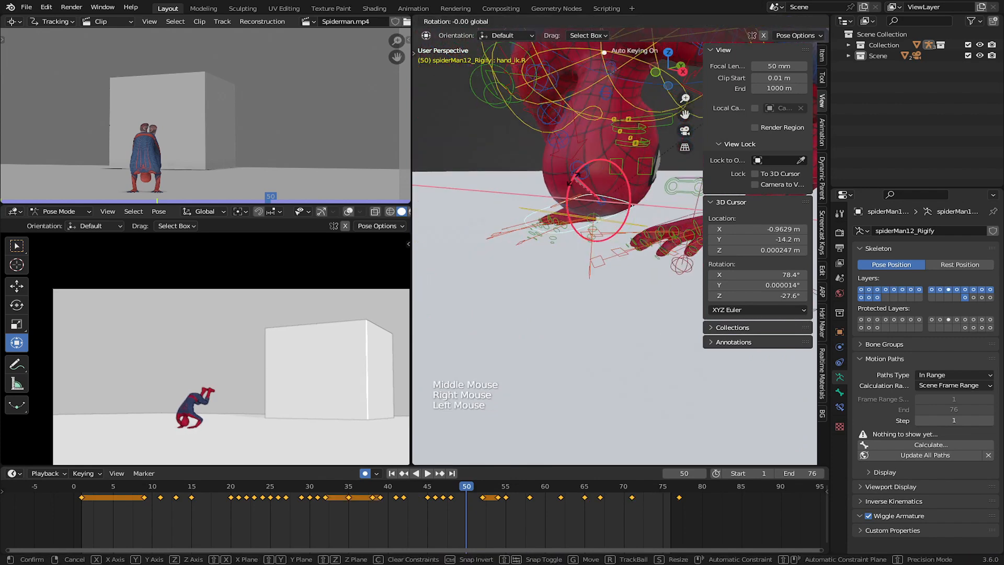
click(578, 180)
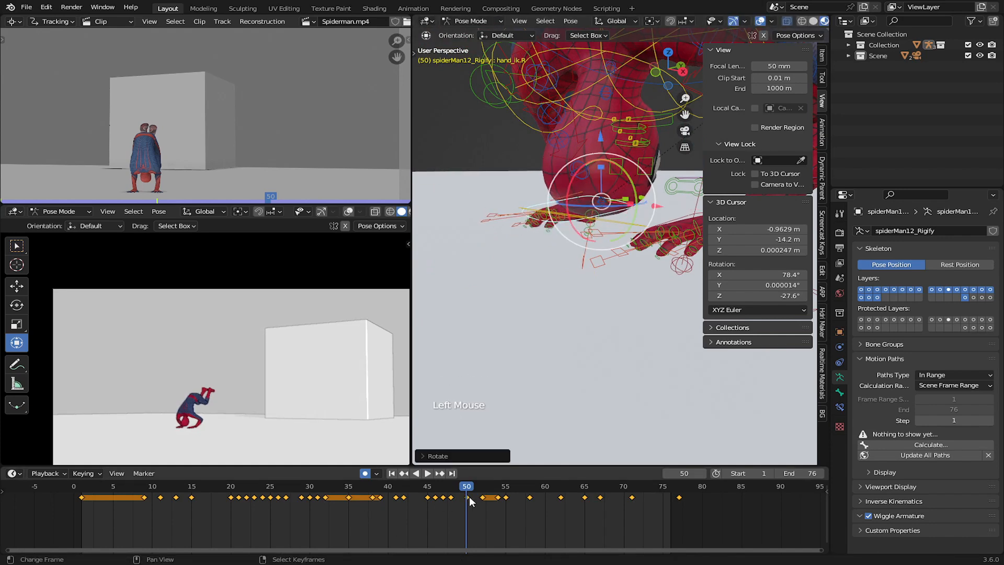
Select the finger controls of both hands and copy their frame 52 keyframes to frame 49.
mouse_move(469, 497)
mouse_down()
mouse_move(482, 498)
mouse_move(446, 498)
mouse_move(460, 501)
mouse_up()
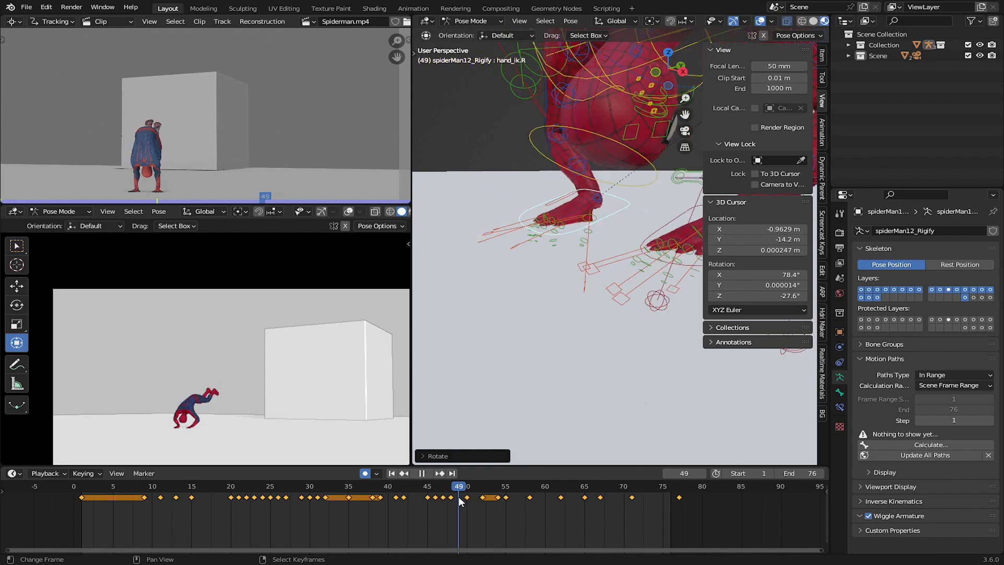
shift+middle_drag(523, 377, 439, 366)
right_click(591, 234)
scroll(573, 190, up, 3)
shift+middle_drag(542, 267, 602, 225)
scroll(549, 232, down, 3)
right_drag(617, 218, 613, 221)
middle_drag(564, 261, 528, 299)
key(b)
drag(434, 261, 525, 399)
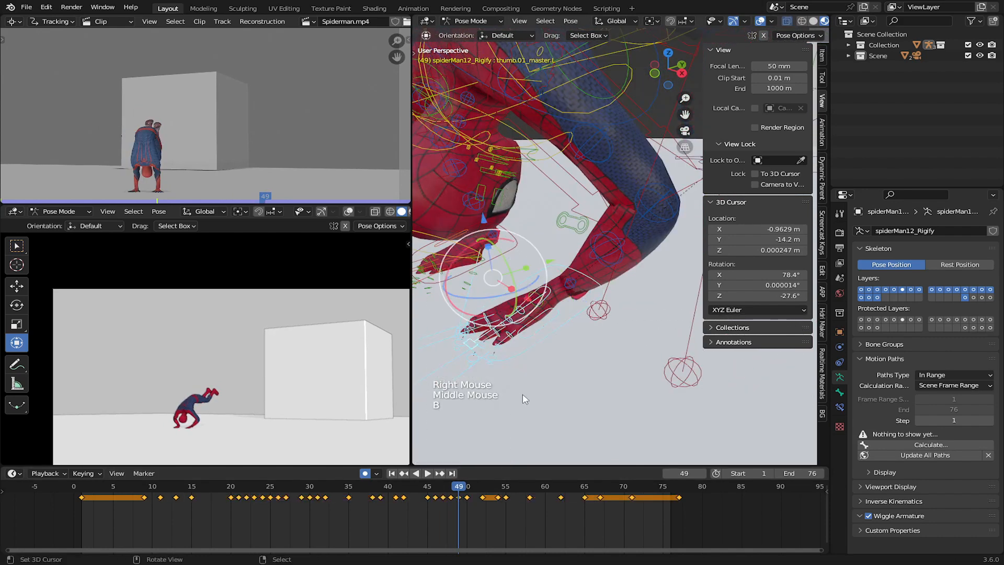
scroll(524, 399, down, 2)
key(b)
drag(456, 225, 552, 337)
middle_drag(500, 313, 496, 294)
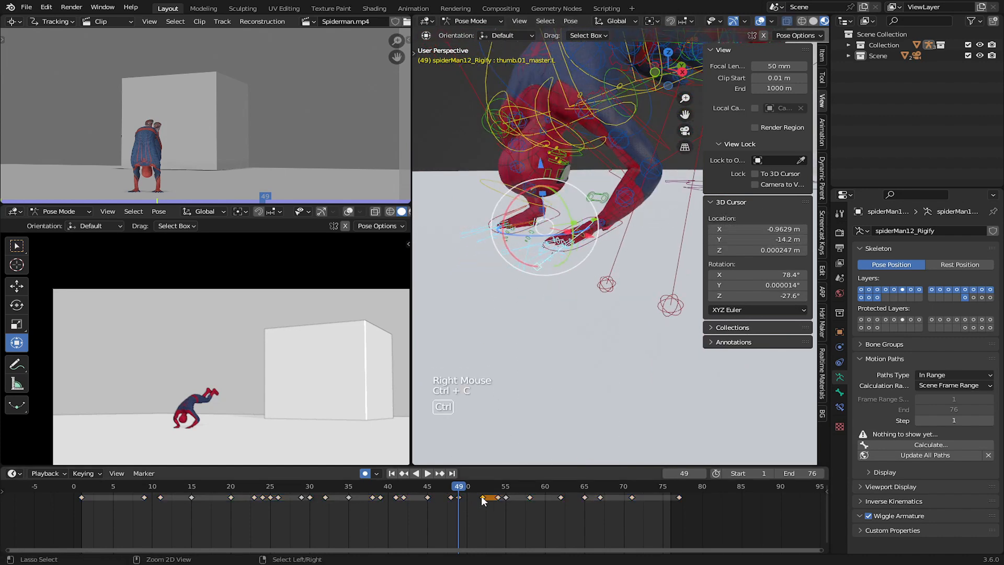
scroll(530, 335, up, 2)
shift+middle_drag(529, 335, 578, 340)
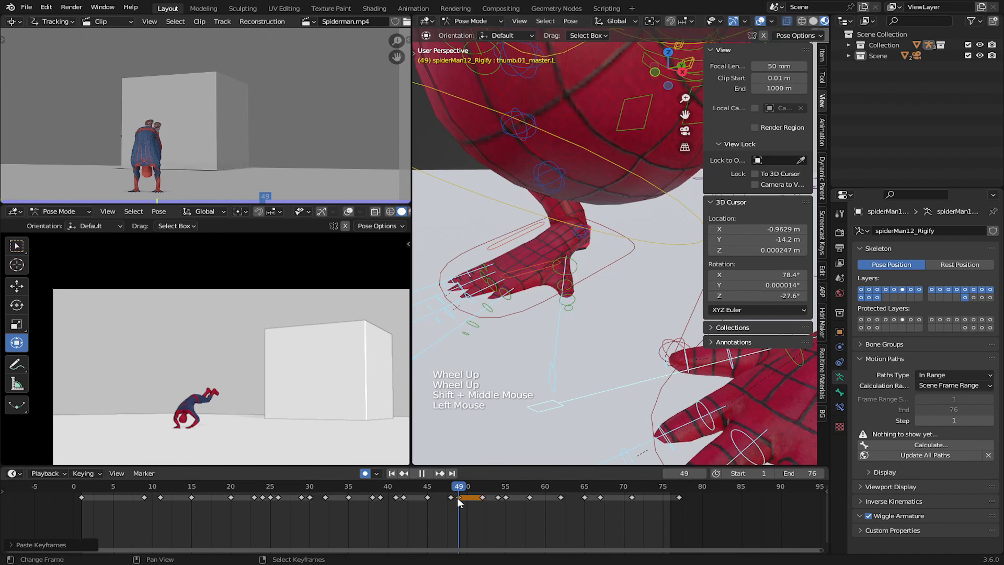
mouse_move(457, 498)
mouse_down()
mouse_move(443, 497)
mouse_move(460, 499)
mouse_up()
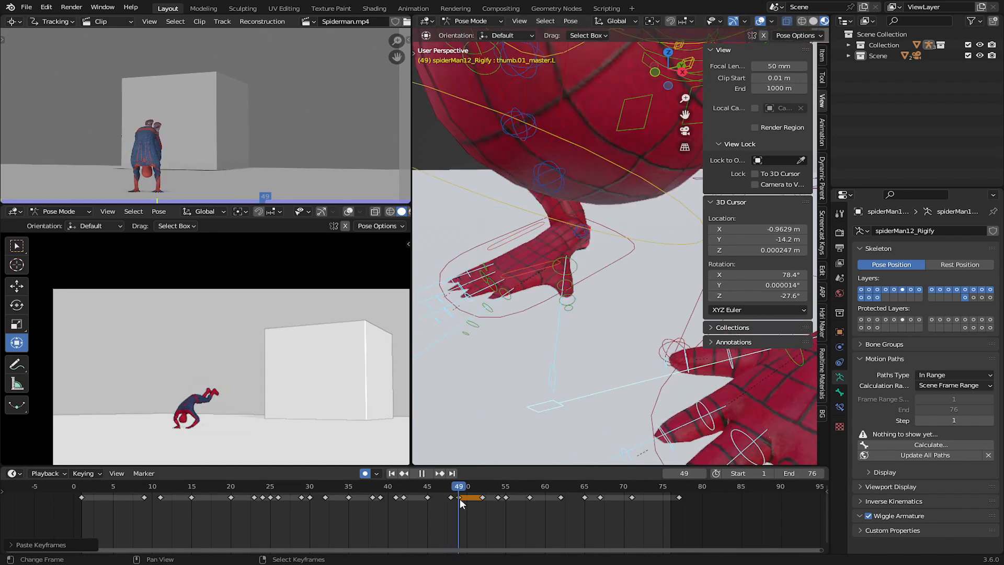
Rotate the right hand control about the global X axis at frame 49 to rest the hand on the ground.
right_click(517, 316)
middle_drag(517, 318, 509, 316)
drag(523, 205, 527, 192)
shift+middle_drag(529, 198, 588, 202)
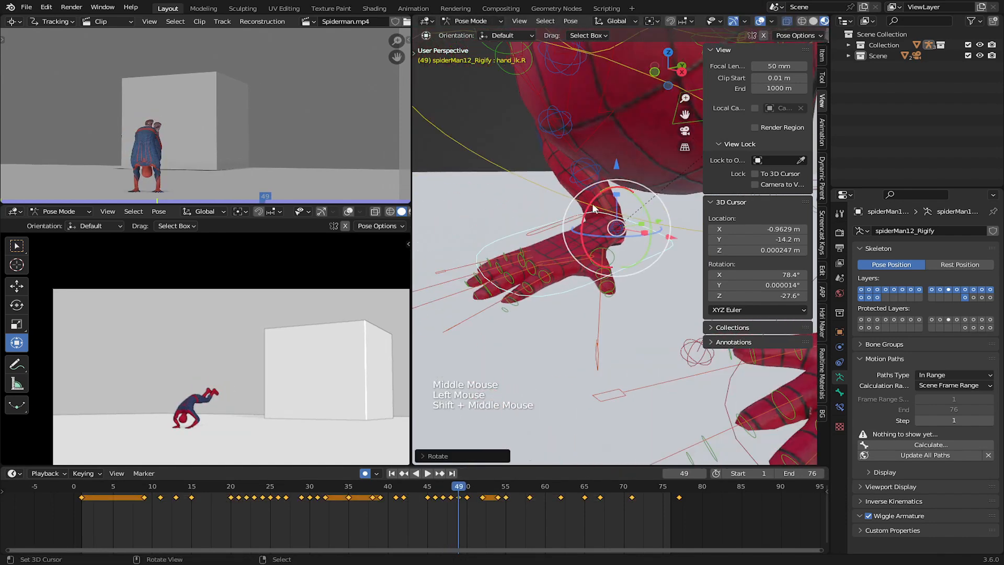
drag(590, 204, 589, 205)
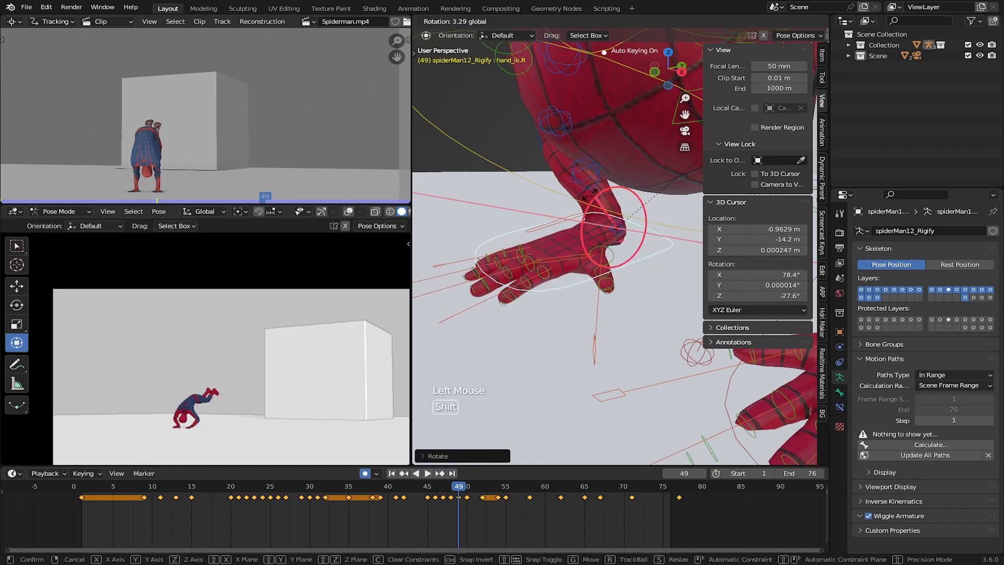
Rotate the left hand control slightly about the global X axis at frame 49 to level it with the ground.
shift+middle_drag(575, 256, 492, 238)
right_click(565, 275)
scroll(594, 179, up, 1)
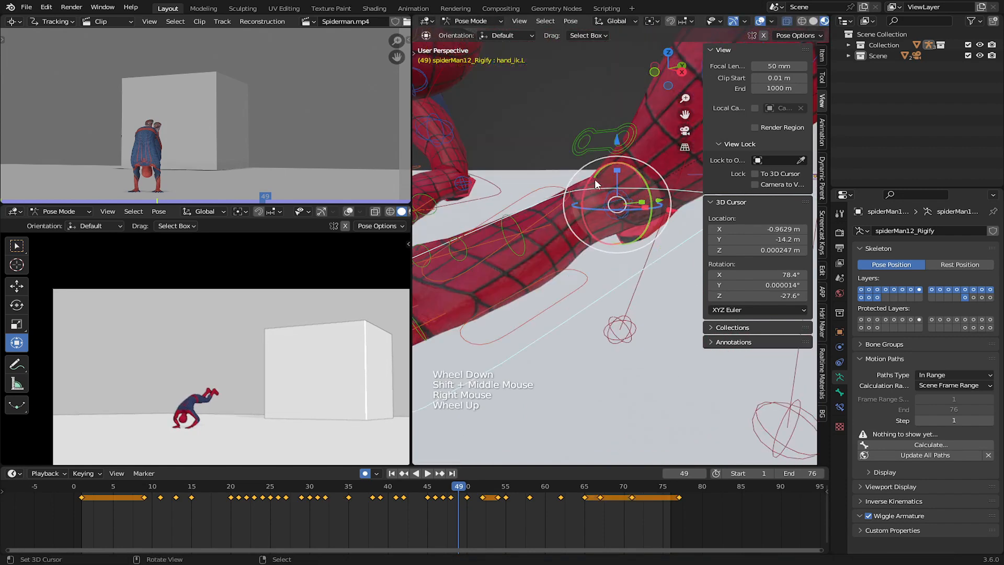
ctrl+middle_drag(595, 179, 595, 206)
mouse_move(590, 212)
mouse_down()
mouse_move(625, 185)
mouse_move(589, 208)
mouse_up()
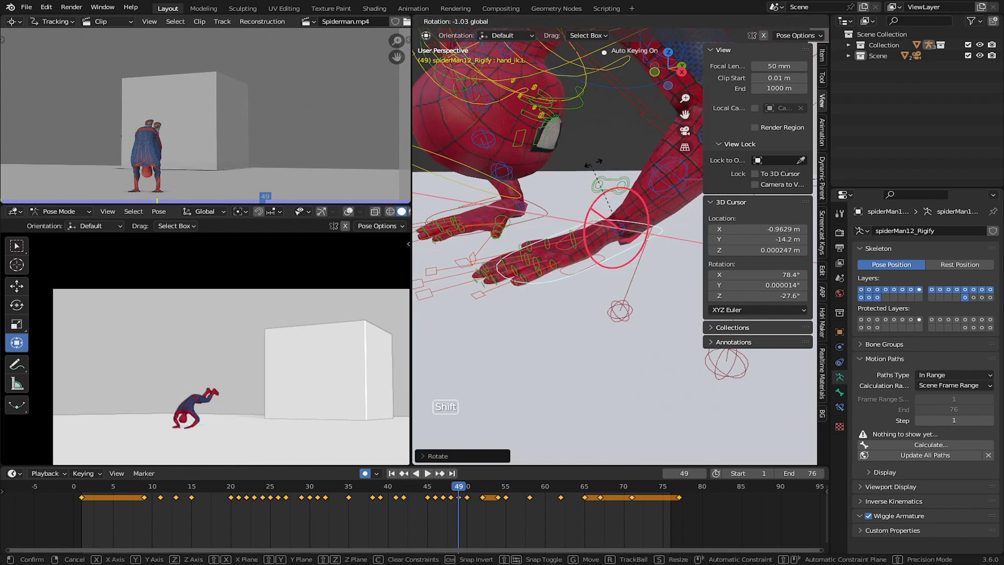
Fine-tune the rotation of the left and right hand controls at frame 50.
drag(460, 510, 466, 511)
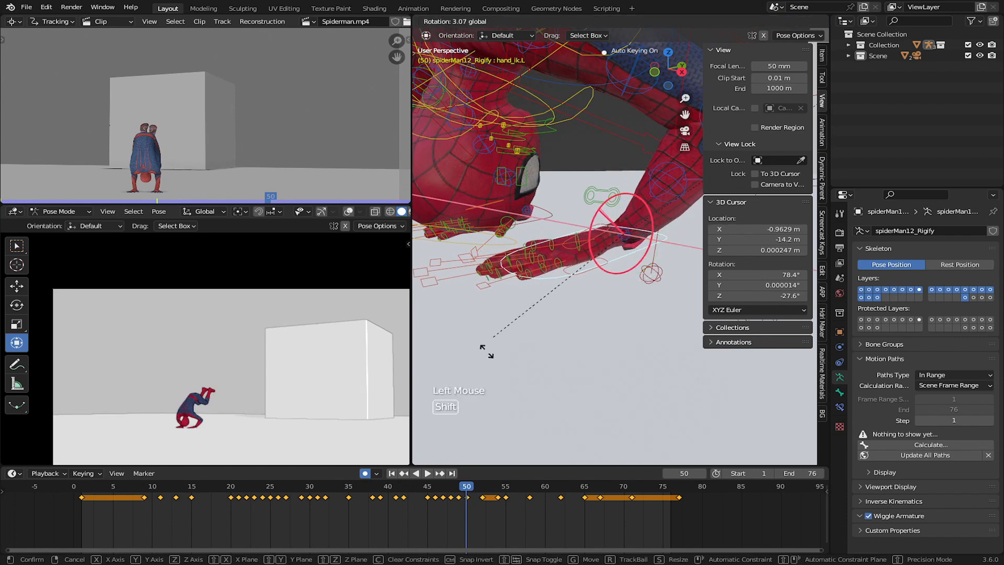
drag(512, 439, 606, 199)
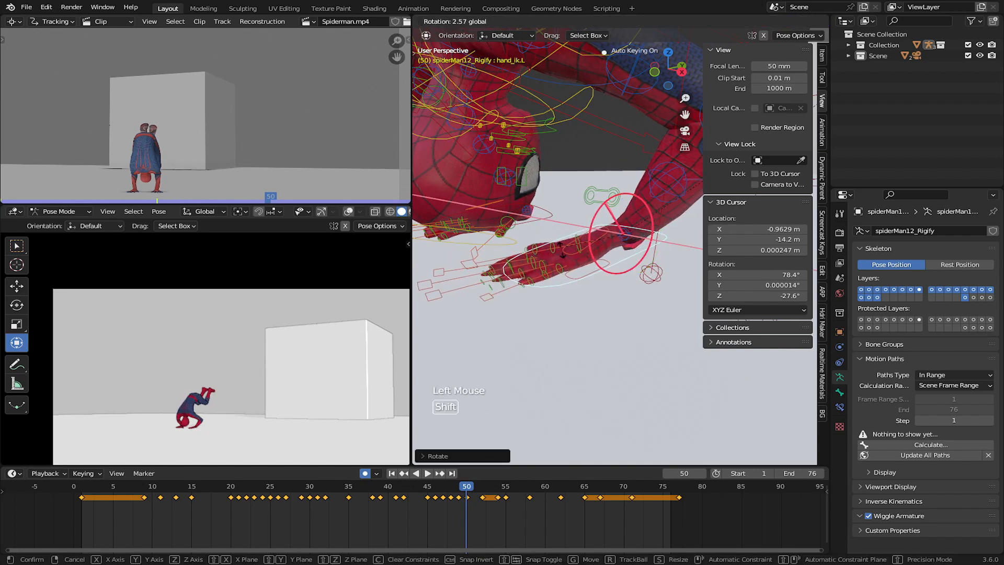
mouse_move(486, 223)
mouse_down()
mouse_move(475, 195)
mouse_move(485, 207)
mouse_up()
Save the file and replay the landing from about frame 27.
drag(450, 502, 288, 476)
key(ctrl+s)
key(space)
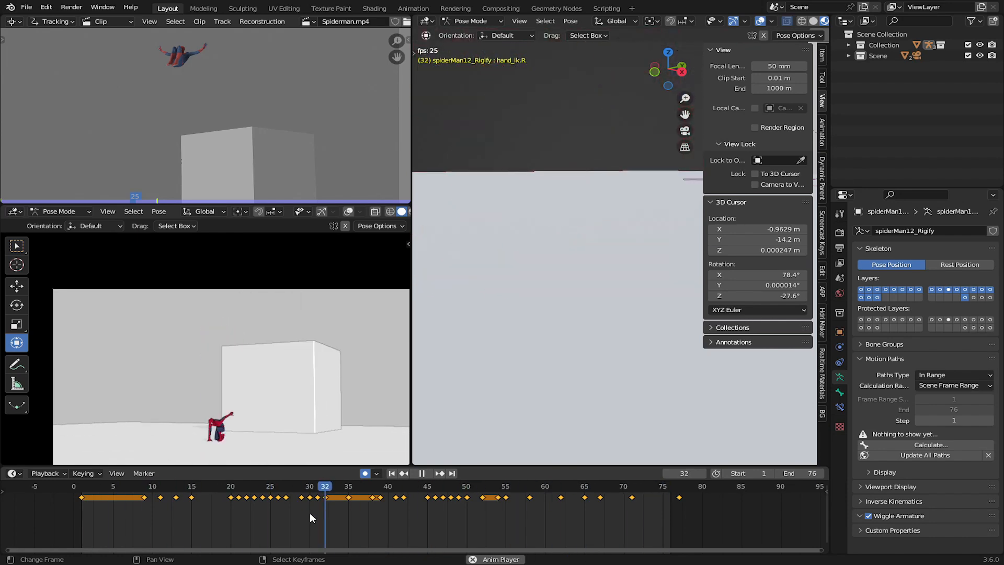
key(space)
Rotate the chest control about 10 degrees around the global X axis in the landing pose at frame 35.
click(336, 507)
drag(336, 507, 343, 508)
middle_drag(544, 319, 507, 306)
shift+middle_drag(508, 293, 780, 253)
scroll(497, 308, up, 1)
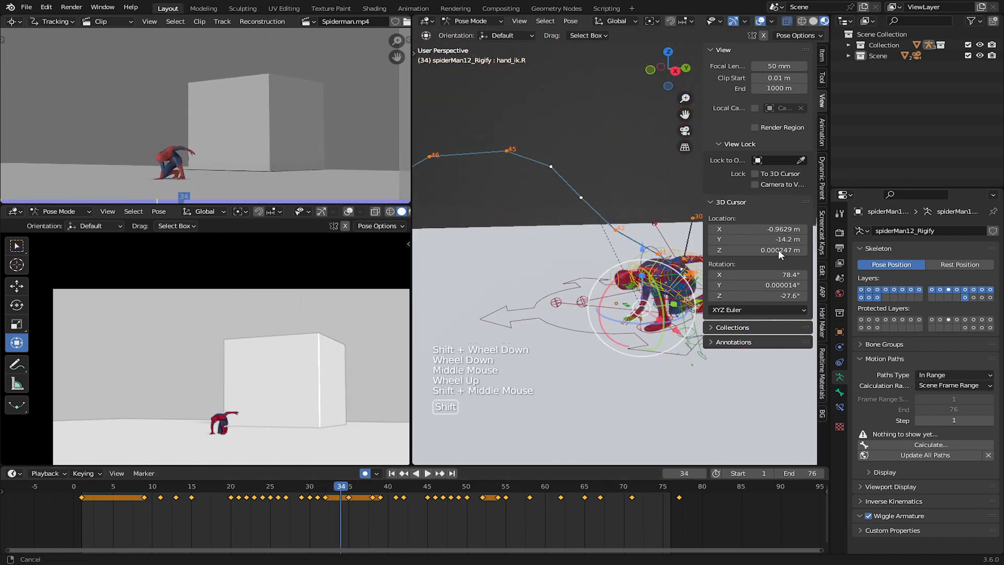
scroll(669, 272, up, 2)
shift+middle_drag(654, 283, 528, 293)
drag(351, 538, 347, 511)
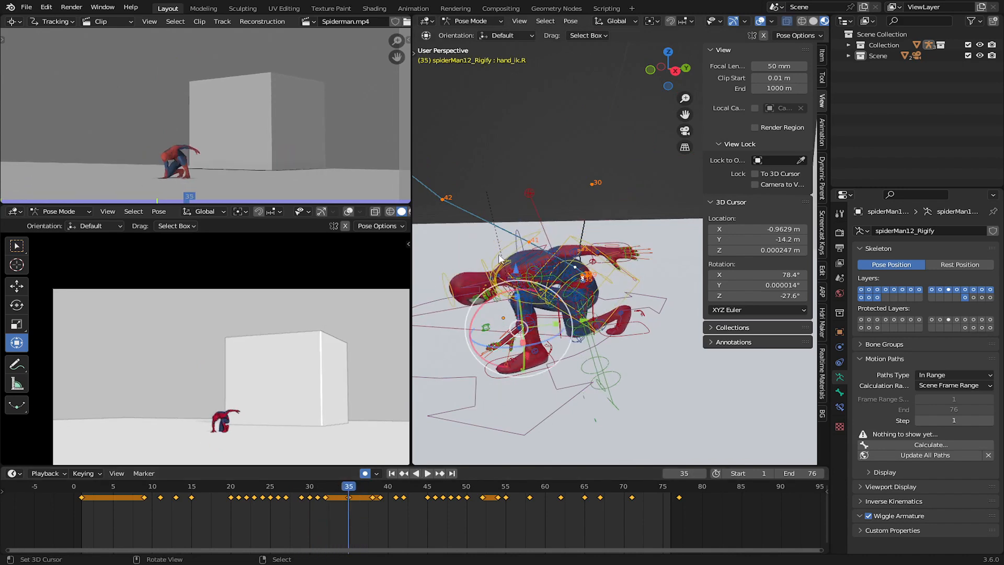
right_click(542, 244)
drag(542, 244, 534, 241)
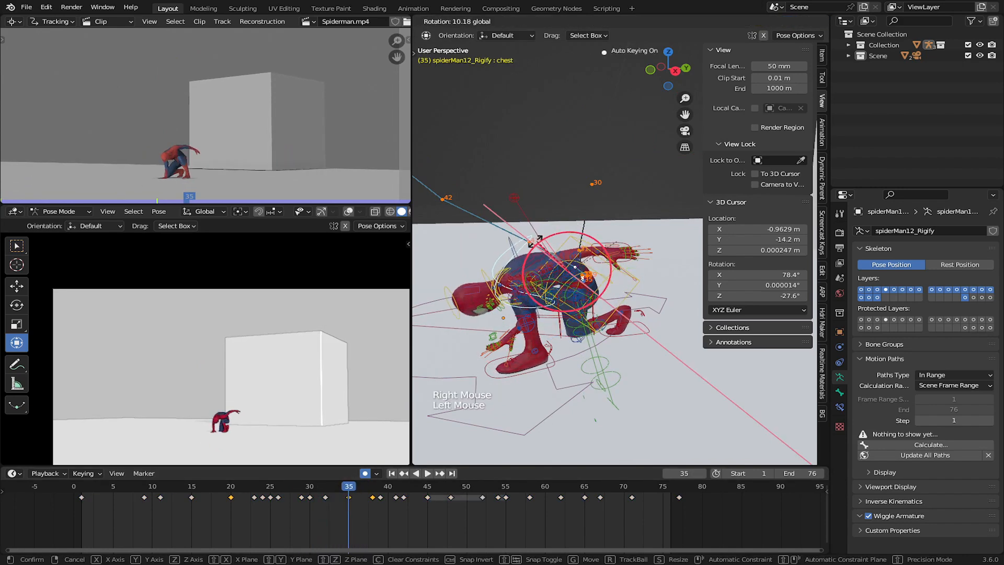
Replay the landing from about frame 25 to review the chest motion.
key(space)
click(271, 510)
click(271, 510)
click(271, 510)
key(space)
Lower the outstretched left hand control about 0.08 m in the crouch at frame 35.
drag(331, 501, 350, 501)
middle_drag(576, 303, 599, 299)
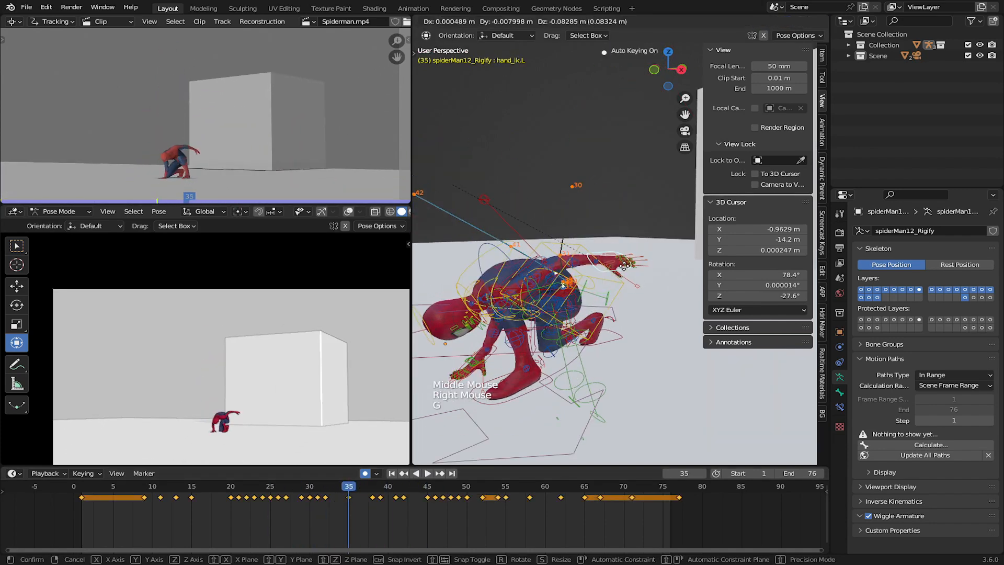
click(631, 275)
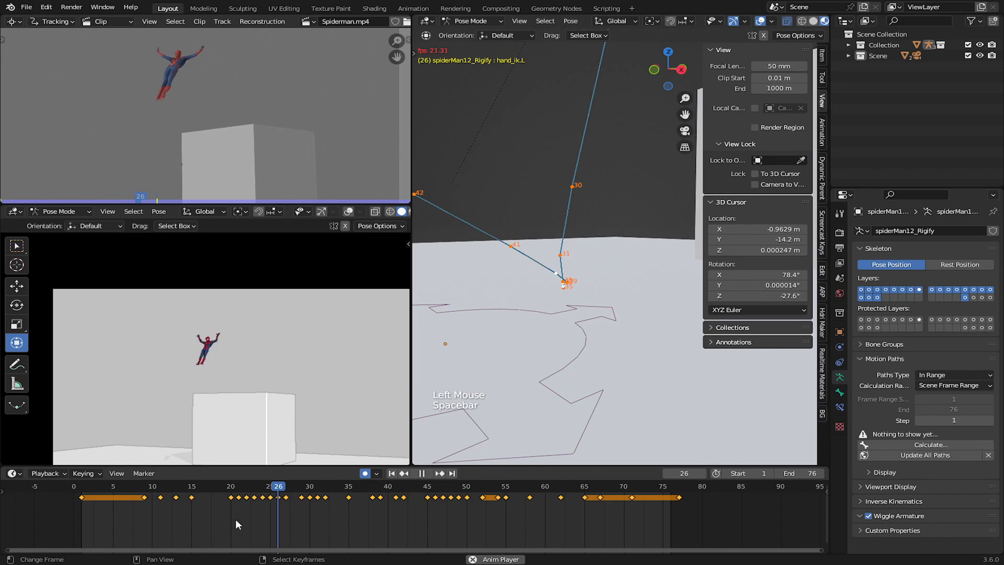
Replay the jump and landing repeatedly from about frame 20 and stop at frame 35 to review the arm.
click(236, 519)
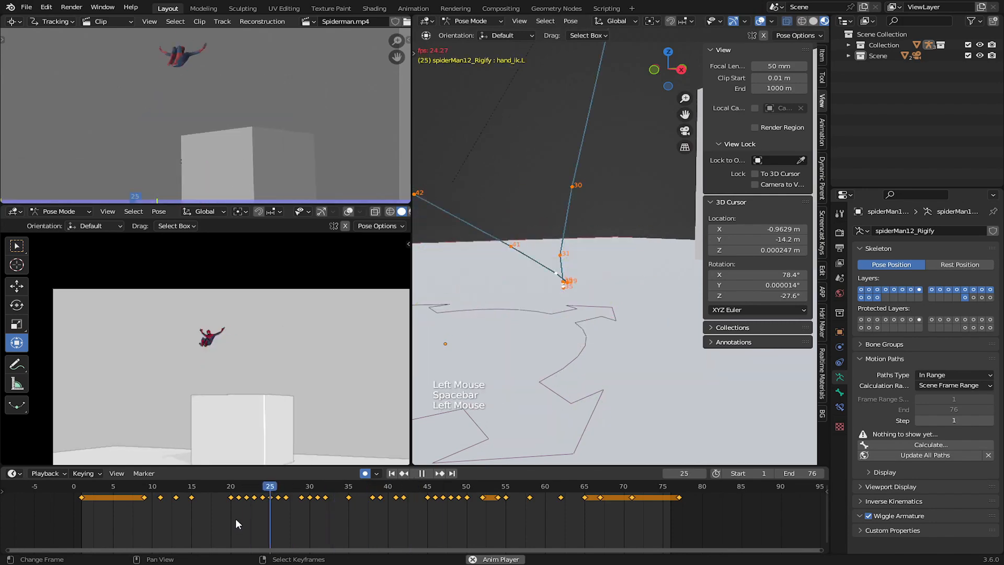
click(236, 519)
click(236, 519)
click(235, 519)
click(235, 518)
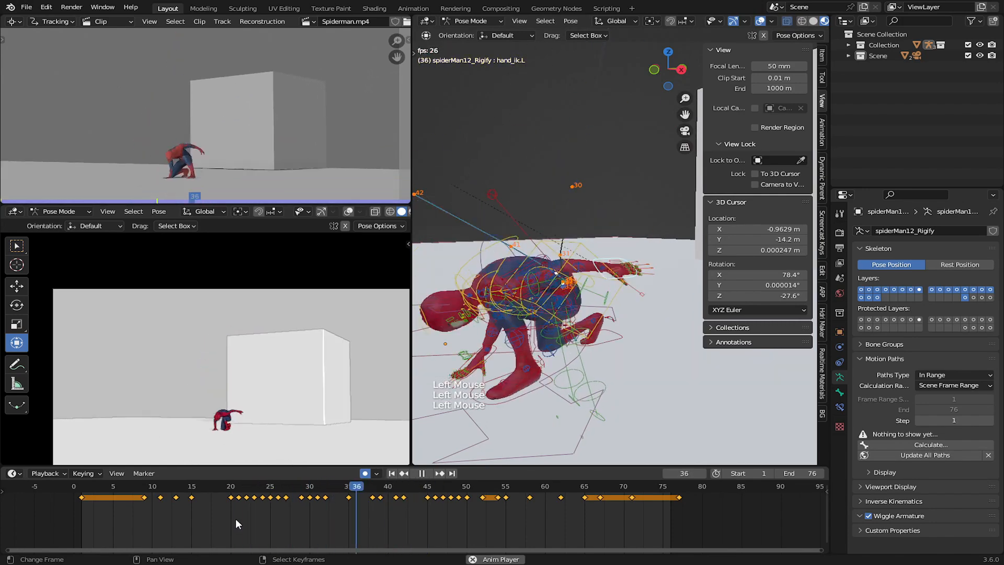
click(235, 519)
click(152, 512)
key(space)
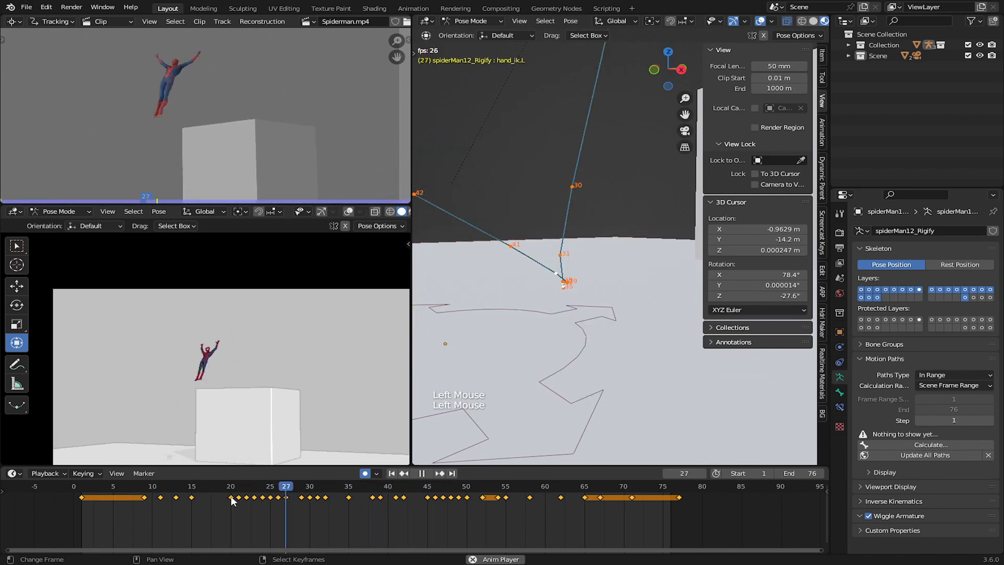
click(345, 498)
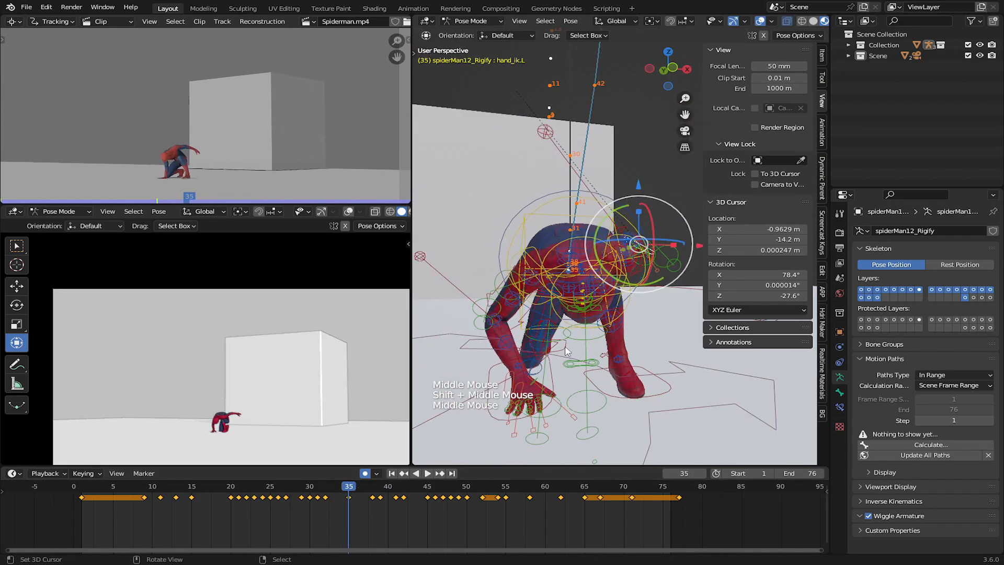
Move and rotate the right hand control at frame 40 as the hand leaves the ground.
drag(363, 501, 373, 500)
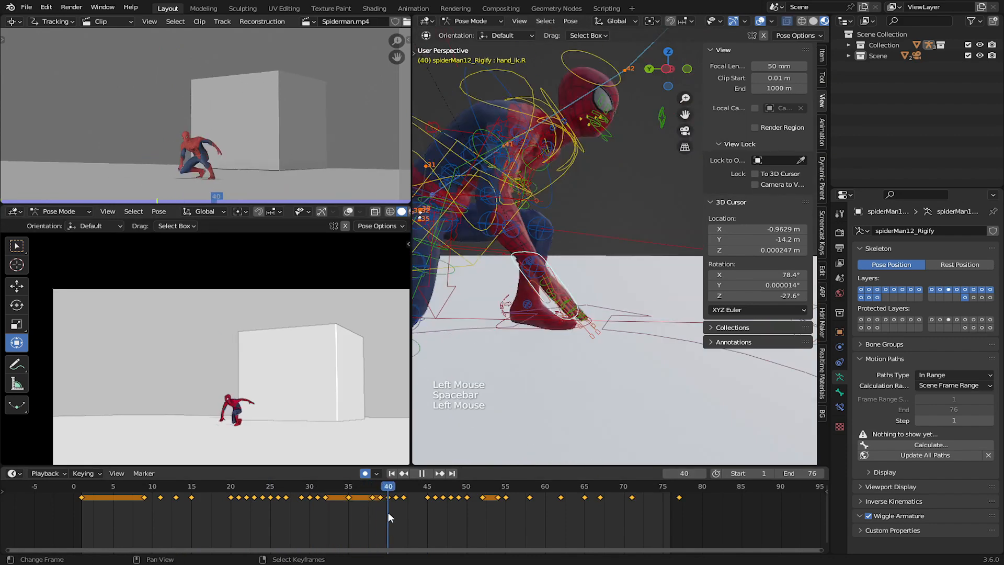
mouse_move(388, 512)
mouse_down()
mouse_move(378, 507)
mouse_move(403, 510)
mouse_move(388, 505)
mouse_up()
key(g)
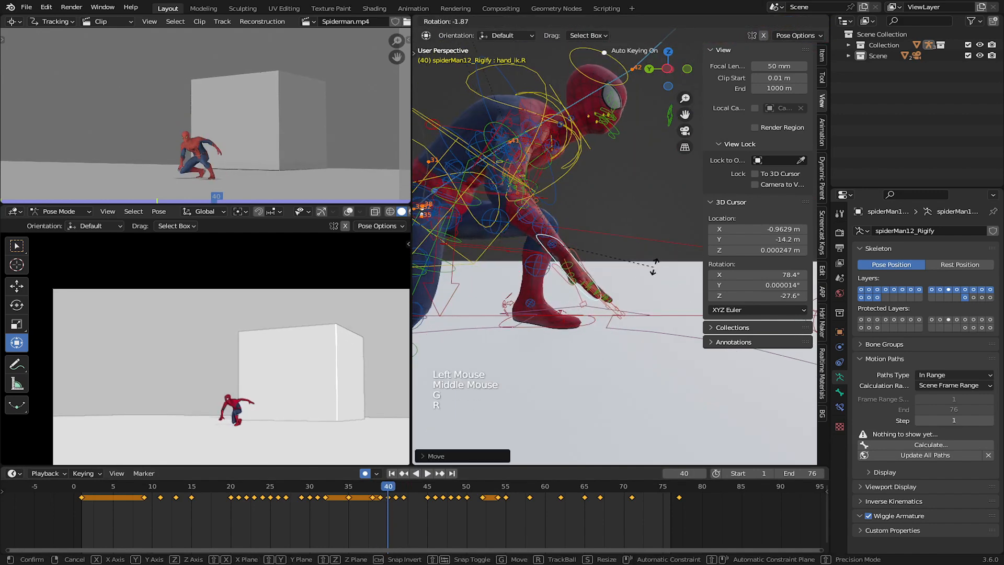
Replay the landing and handspring from about frame 31 and save the file.
click(344, 503)
key(space)
click(320, 506)
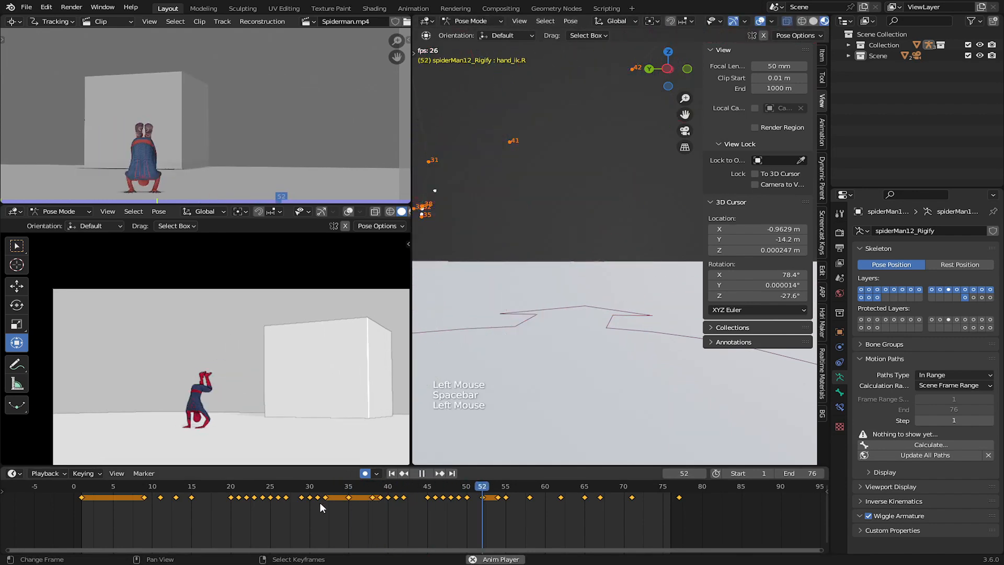
click(320, 507)
key(space)
key(ctrl+s)
Adjust the body pose at frame 60 to match the airborne pose in the reference video.
drag(460, 515, 541, 519)
scroll(596, 251, down, 3)
scroll(616, 315, down, 2)
shift+middle_drag(597, 246, 503, 314)
scroll(567, 278, down, 2)
scroll(502, 282, up, 2)
scroll(523, 319, down, 1)
middle_drag(502, 314, 538, 319)
middle_drag(538, 319, 564, 313)
shift+middle_drag(564, 314, 519, 301)
scroll(552, 287, up, 1)
right_click(534, 210)
drag(446, 263, 511, 261)
drag(486, 333, 484, 334)
middle_drag(484, 334, 602, 356)
scroll(507, 321, down, 1)
key(KP_Decimal)
middle_drag(601, 355, 628, 368)
click(649, 370)
scroll(617, 355, down, 2)
Select both foot controls at frame 60 and move them about 0.145 m forward and up.
right_click(474, 278)
middle_drag(477, 277, 591, 235)
middle_drag(591, 235, 606, 204)
drag(637, 187, 636, 187)
scroll(607, 235, down, 2)
shift+middle_drag(607, 236, 576, 240)
shift+middle_drag(653, 178, 573, 209)
scroll(571, 215, down, 2)
shift+right_click(475, 306)
shift+middle_drag(486, 301, 489, 288)
drag(518, 272, 531, 264)
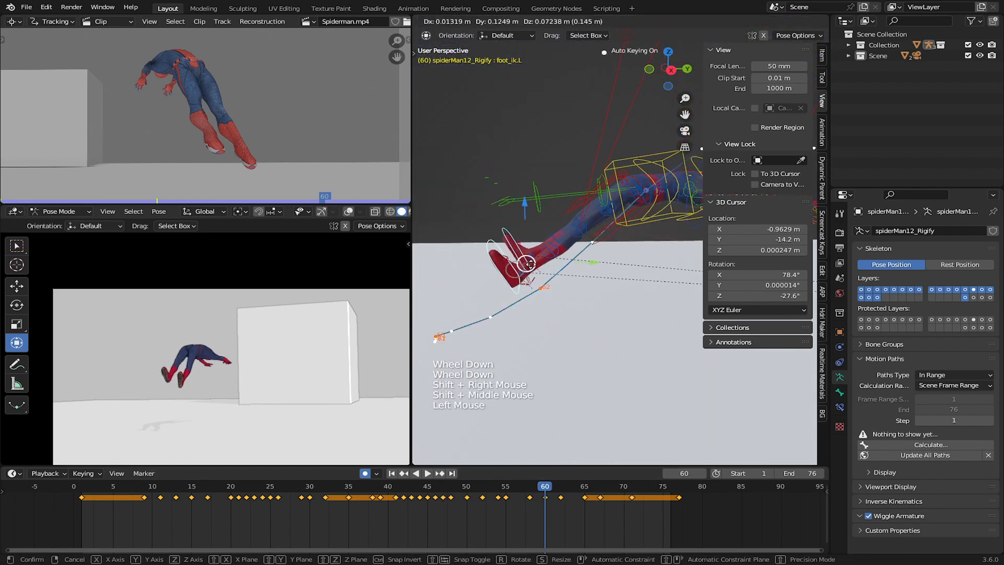
Rotate the left foot control at frame 60, raise it about 0.15 m, and replay the handspring.
middle_drag(527, 275, 596, 314)
click(657, 316)
middle_drag(657, 316, 638, 284)
key(g)
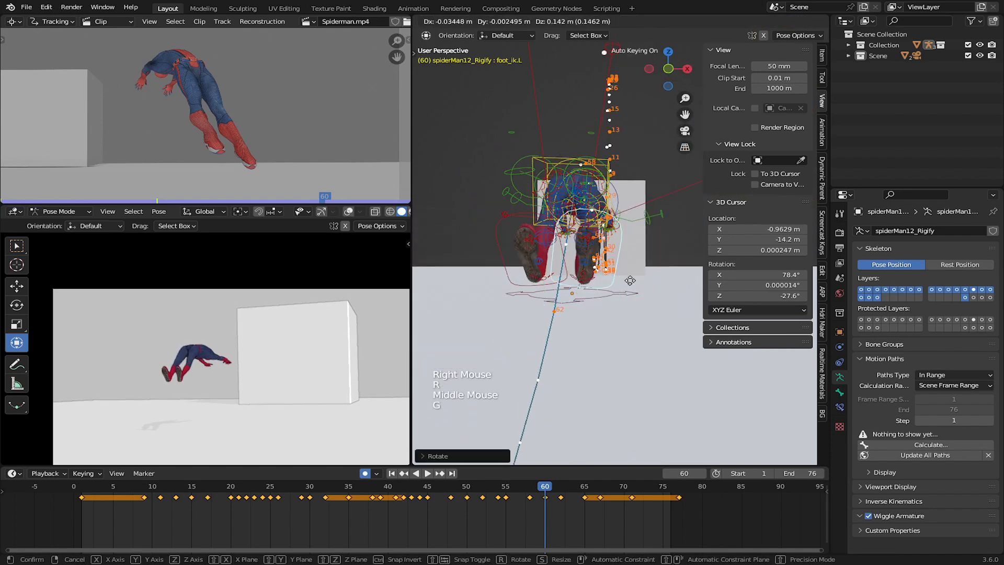
click(630, 281)
key(space)
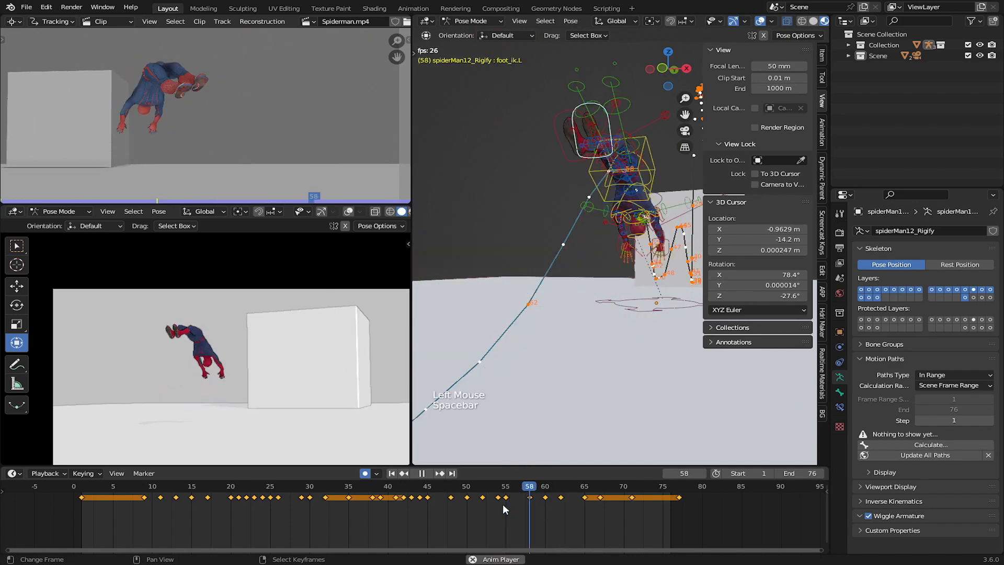
click(363, 510)
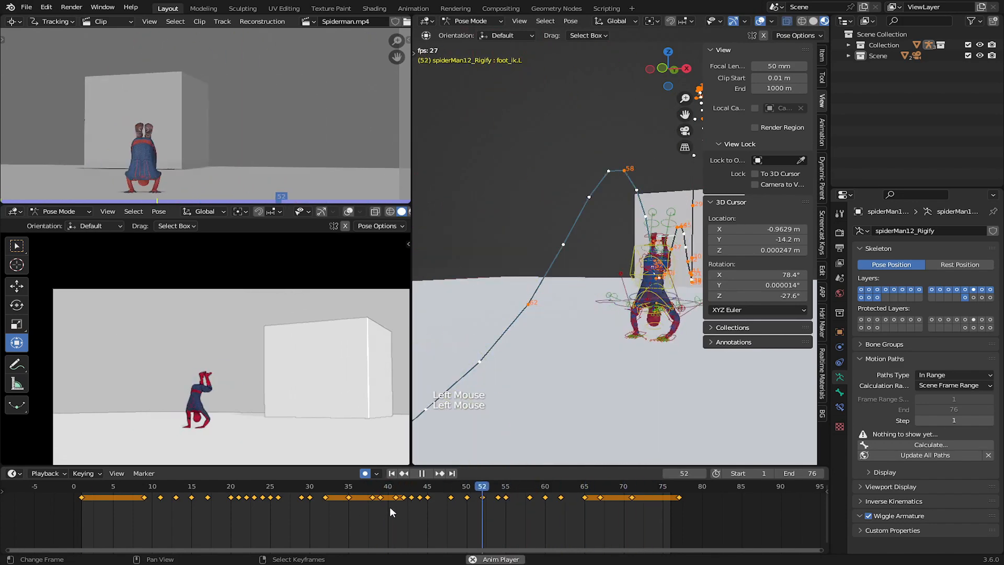
Replay the handspring, go to frame 63, and move the left hand control outward from the chest.
drag(390, 507, 567, 505)
key(space)
key(space)
click(545, 496)
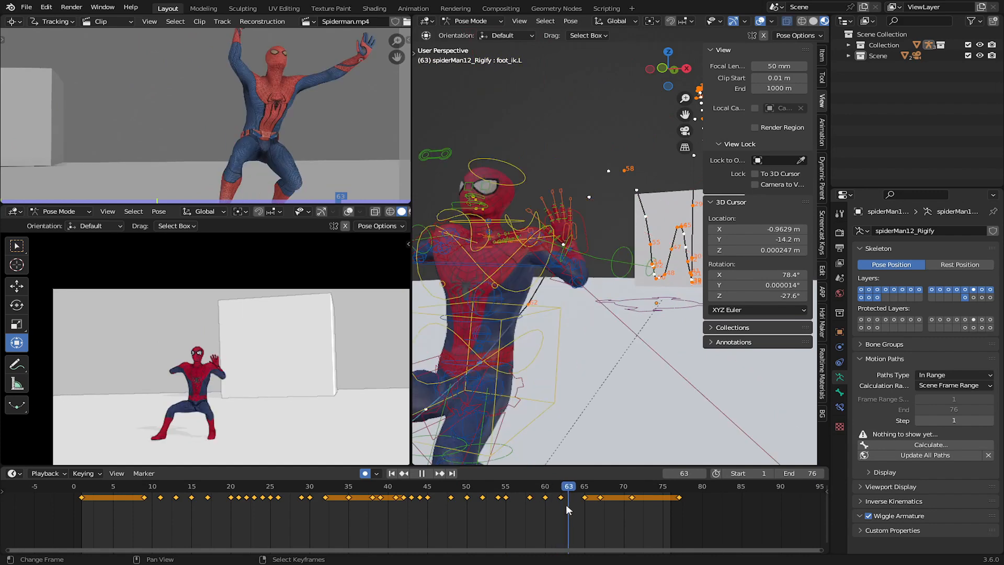
shift+middle_drag(573, 366, 553, 385)
shift+middle_drag(552, 228, 621, 285)
right_click(625, 290)
scroll(622, 285, down, 2)
key(g)
click(665, 252)
Reposition and rotate the left hand control at frame 63 so the arm extends outward and up with the palm open.
middle_drag(665, 251, 648, 285)
key(g)
click(564, 282)
key(g)
click(635, 272)
key(r)
click(672, 298)
middle_drag(597, 277, 643, 231)
key(g)
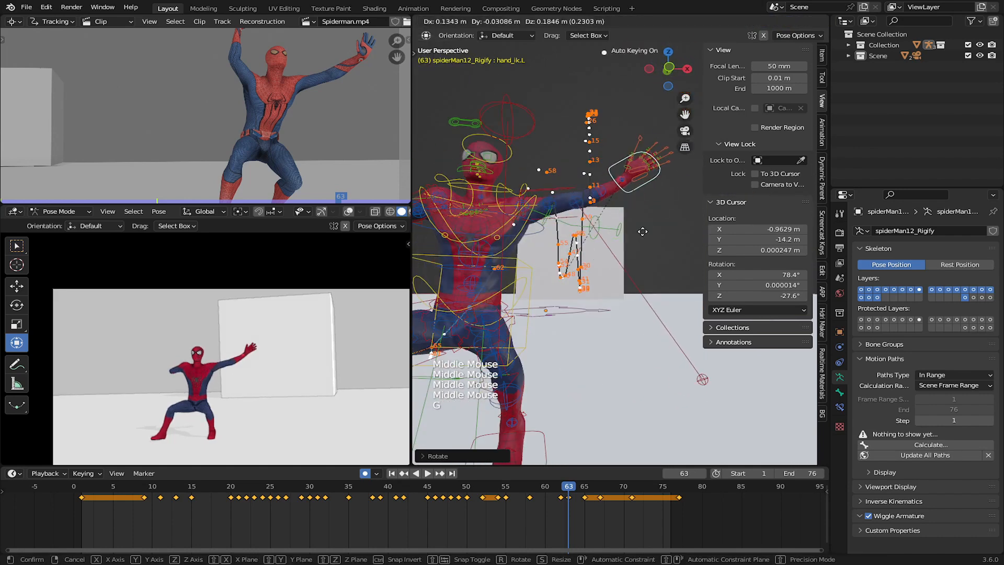
drag(567, 501, 567, 500)
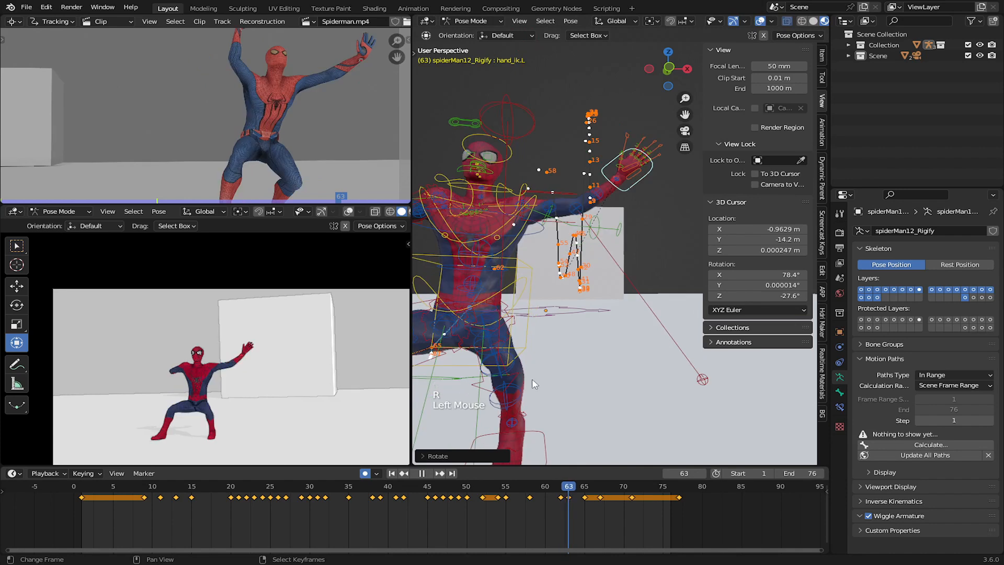
Move the right hand control outward at frame 63 and start rotating the hand toward the reference pose.
shift+middle_drag(534, 379, 570, 408)
middle_drag(567, 334, 589, 347)
middle_drag(589, 314, 581, 340)
mouse_move(580, 308)
middle_down()
mouse_move(590, 329)
mouse_move(587, 301)
middle_up()
right_click(590, 329)
key(g)
click(555, 319)
key(r)
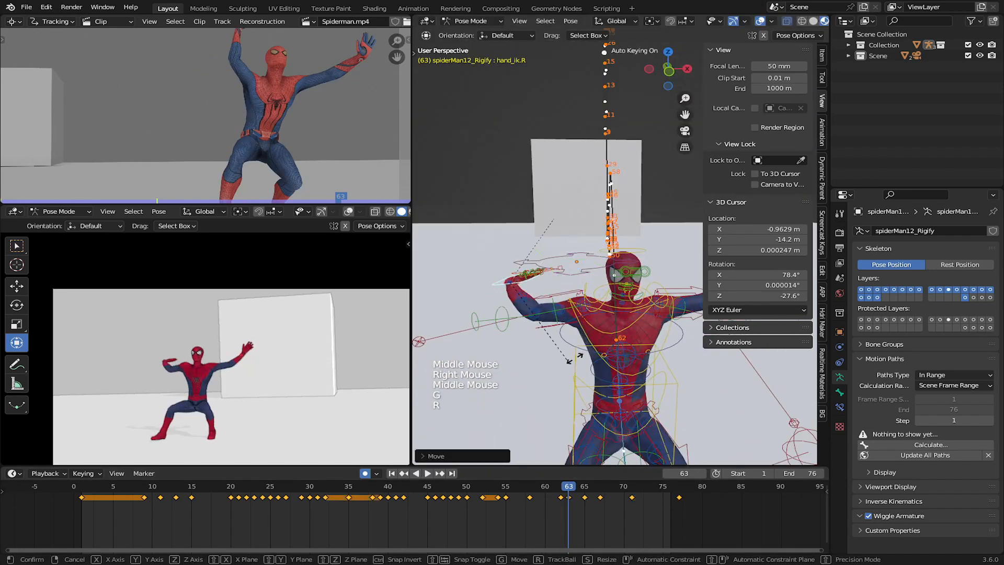
click(557, 347)
Rotate the right hand upright at frame 63 and move it outward until both arms are raised and spread.
middle_drag(557, 347, 561, 269)
key(r)
click(601, 261)
key(r)
click(581, 251)
key(g)
click(544, 235)
key(g)
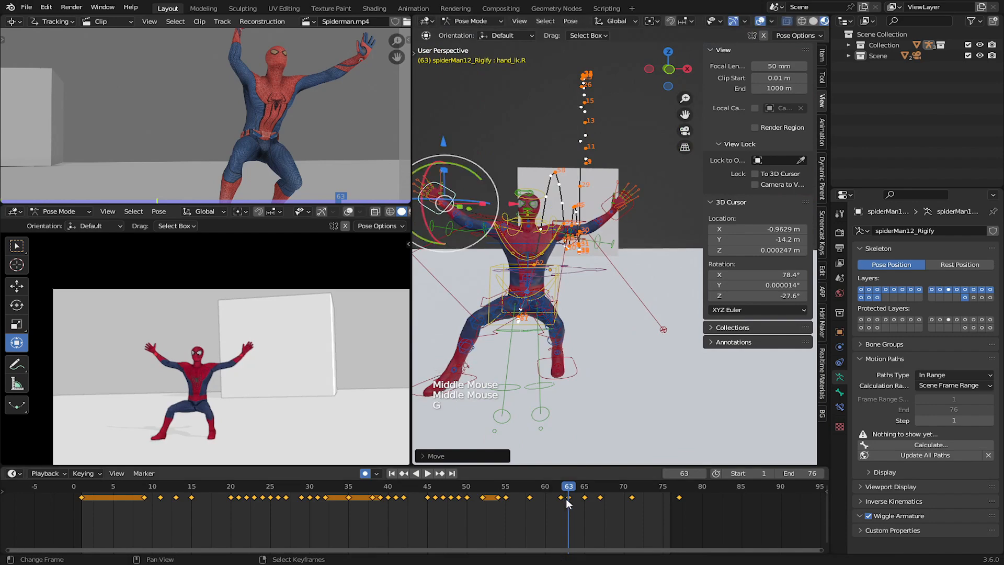
Replay the handspring from about frame 54 and compare the frame 63 pose with the reference video.
drag(569, 503, 513, 501)
key(space)
click(514, 503)
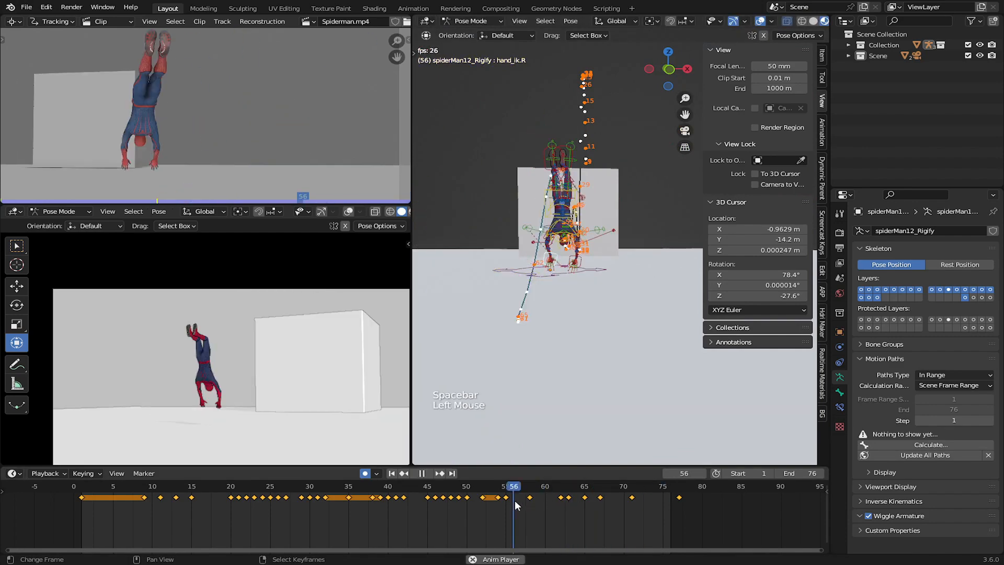
click(499, 501)
click(498, 502)
key(space)
click(561, 492)
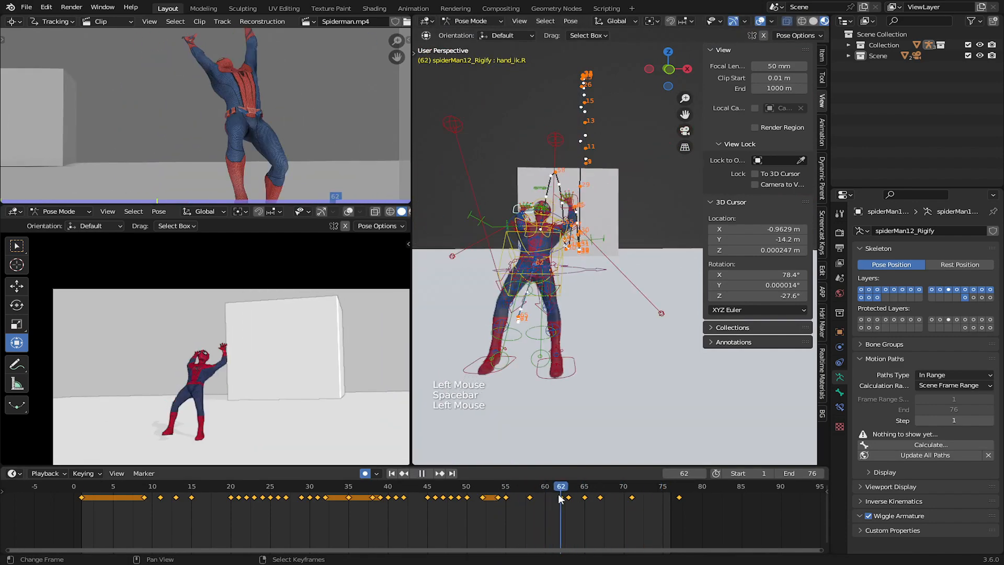
drag(561, 498, 569, 502)
middle_drag(278, 104, 276, 149)
shift+middle_drag(663, 418, 687, 423)
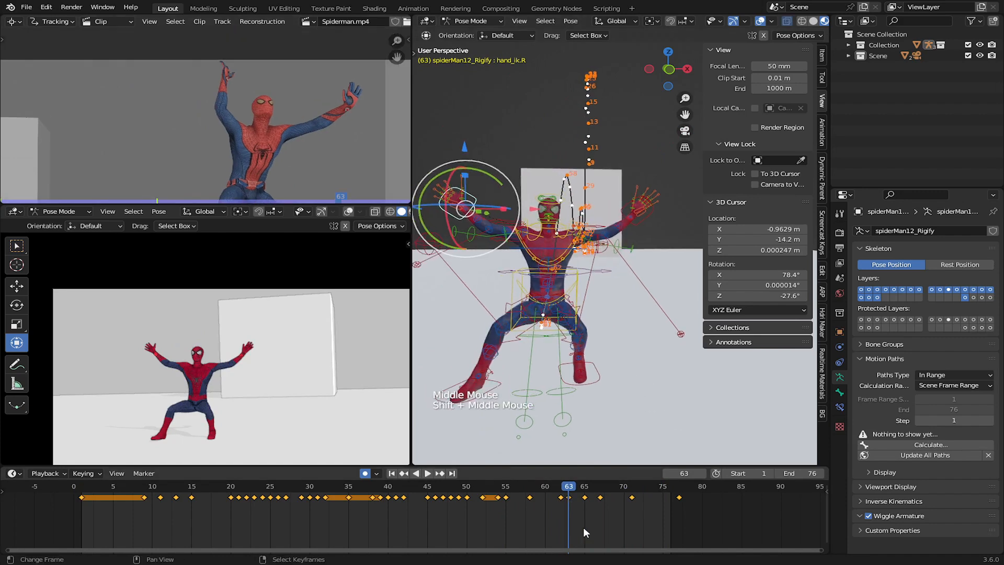
Rotate the right hand control upright at frame 64 and raise it beside the head to match the reference.
click(578, 500)
shift+middle_drag(544, 308, 487, 342)
scroll(610, 326, up, 2)
drag(454, 340, 458, 343)
middle_drag(471, 334, 659, 303)
key(r)
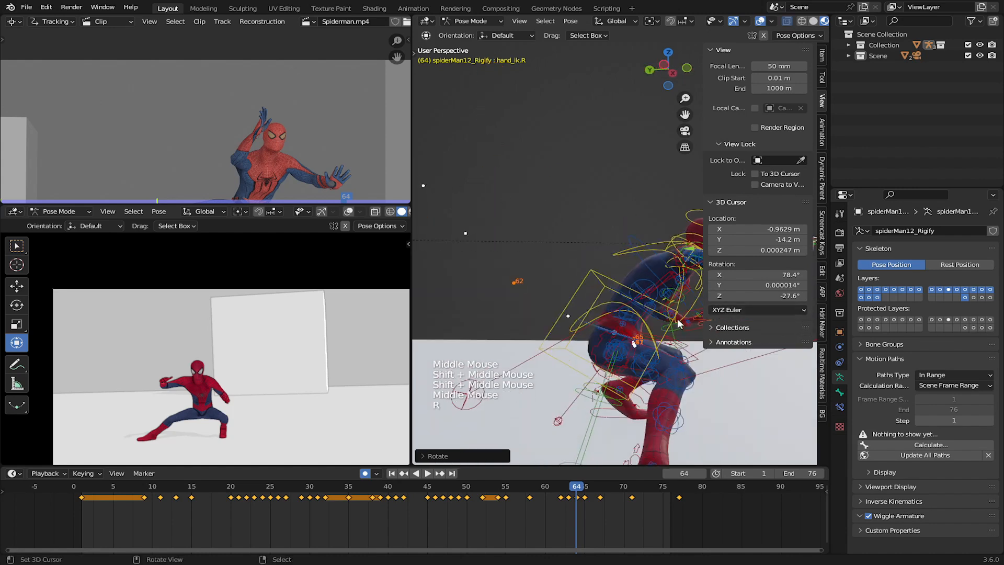
key(r)
shift+middle_drag(733, 301, 651, 308)
click(693, 304)
key(g)
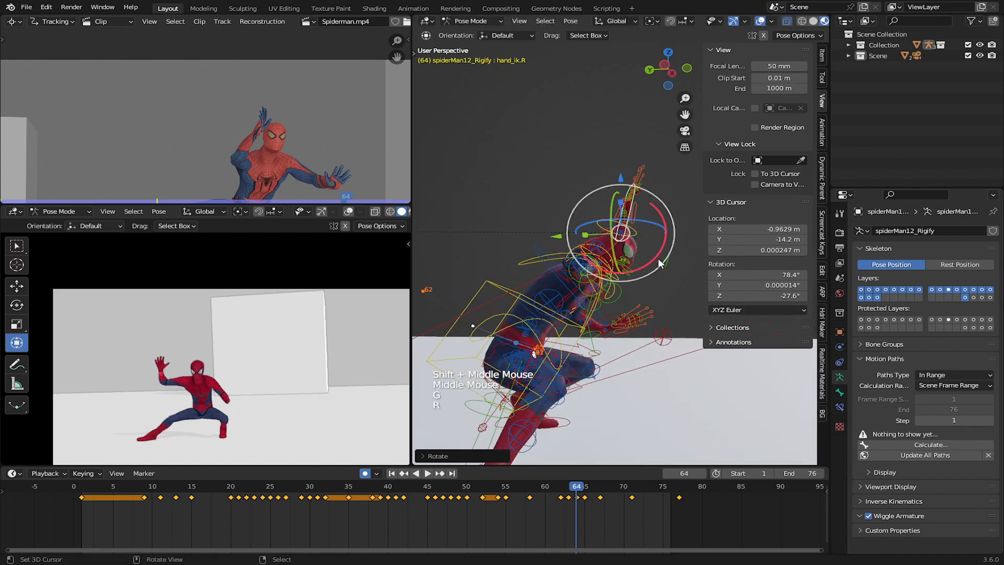
key(g)
middle_drag(659, 263, 570, 298)
click(642, 267)
Rotate the left hand control at frame 64 and move the hand forward with its palm facing out.
scroll(606, 297, up, 1)
right_click(649, 345)
key(r)
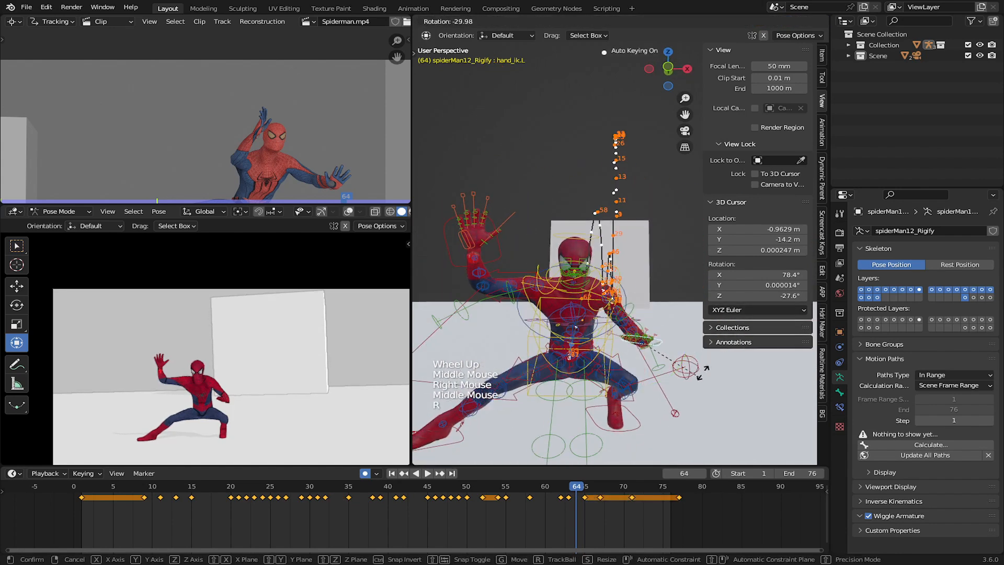
middle_drag(702, 373, 644, 361)
middle_drag(644, 361, 612, 335)
key(g)
key(r)
key(g)
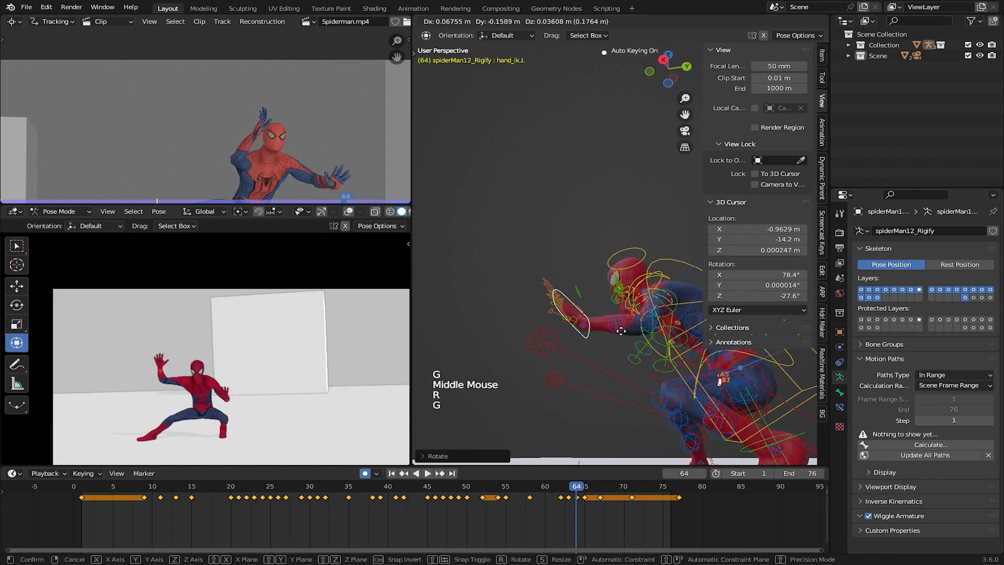
Check the pose at frame 65 and replay the landing from about frame 52.
click(586, 498)
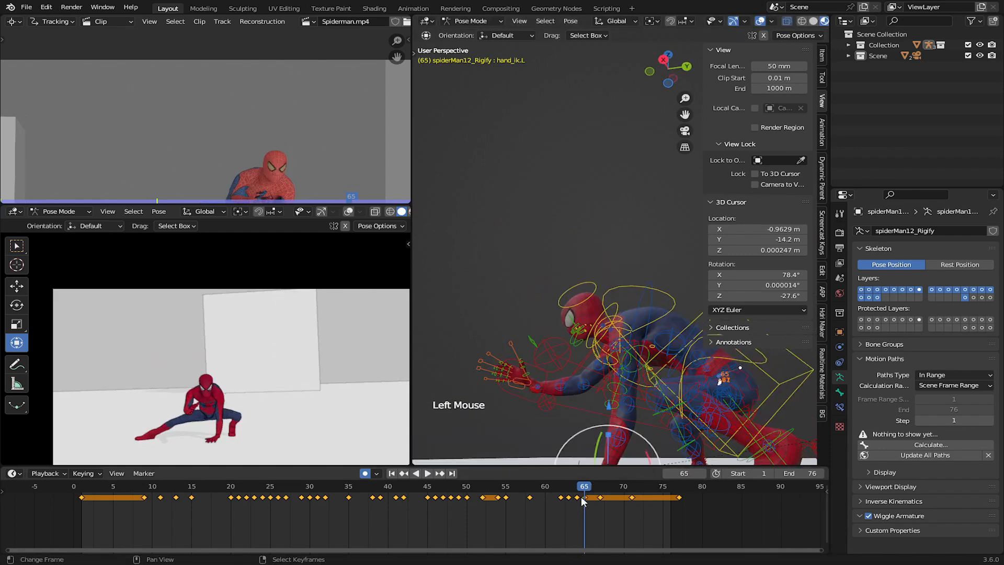
key(space)
click(481, 503)
click(481, 502)
key(space)
Move the right hand control at frame 63 about 0.4 m inward and up toward the head.
drag(562, 501, 570, 500)
middle_drag(581, 361, 643, 345)
mouse_move(643, 345)
shift+middle_down()
mouse_move(630, 305)
mouse_move(654, 340)
shift+middle_up()
shift+middle_drag(653, 340, 610, 314)
shift+middle_drag(610, 313, 565, 251)
shift+middle_drag(565, 251, 607, 273)
right_click(501, 266)
key(g)
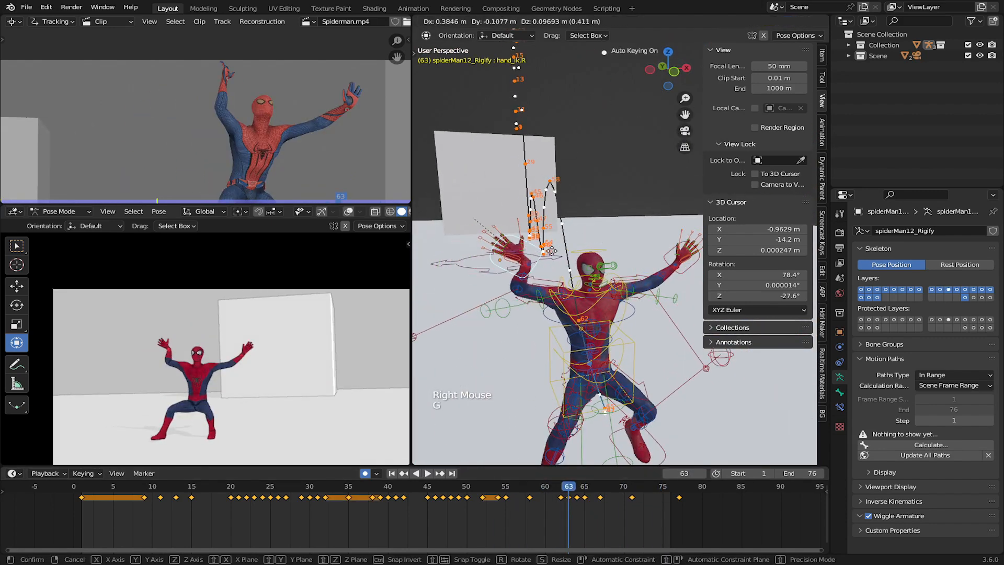
key(g)
click(556, 262)
Refine the right hand control's position at frame 63 from a second angle so the arm reaches above the head.
middle_drag(556, 262, 591, 275)
middle_drag(591, 275, 555, 285)
key(g)
click(645, 270)
Select the left hand control at frame 63 and bring it inward toward the body.
right_click(580, 278)
key(g)
click(611, 288)
middle_drag(601, 292, 549, 290)
key(g)
click(616, 316)
Fine-tune the raised left hand control at frame 63, finishing with a shift of about 0.07 m.
key(g)
shift+middle_drag(616, 316, 609, 293)
click(648, 287)
key(g)
click(601, 319)
middle_drag(591, 356, 604, 322)
key(g)
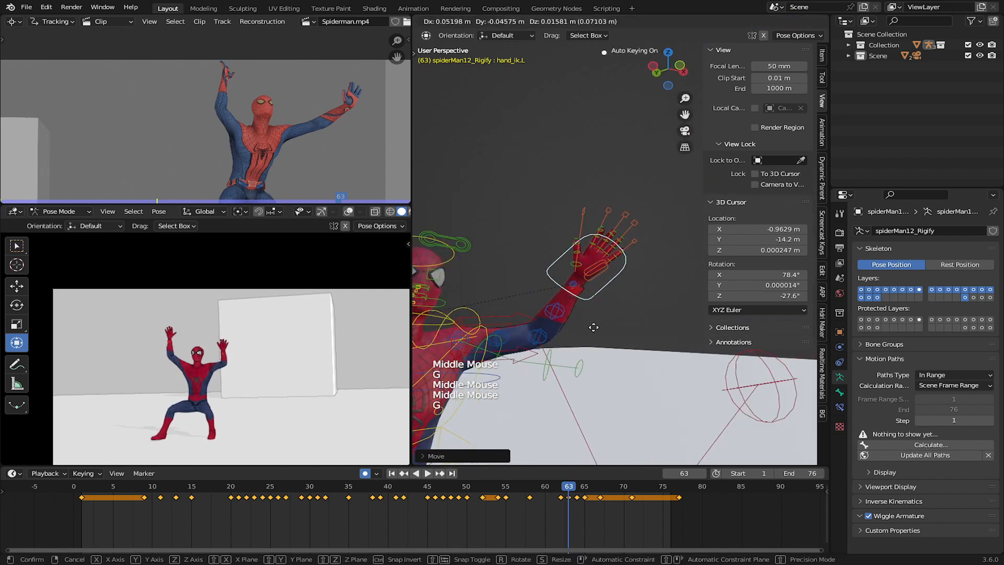
click(593, 327)
Replay the handspring from about frame 54 to check the new arm motion.
key(space)
click(510, 498)
click(495, 498)
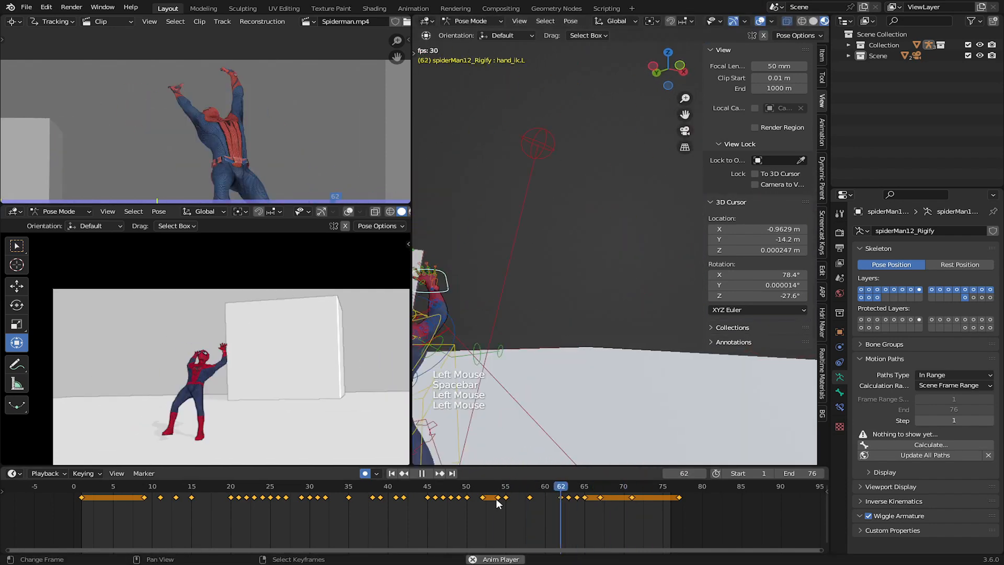
key(space)
Select both hand controls at frame 60 and reposition them together in the airborne pose.
drag(497, 502, 544, 501)
shift+middle_drag(554, 336, 565, 364)
scroll(541, 367, up, 3)
shift+middle_drag(538, 361, 516, 367)
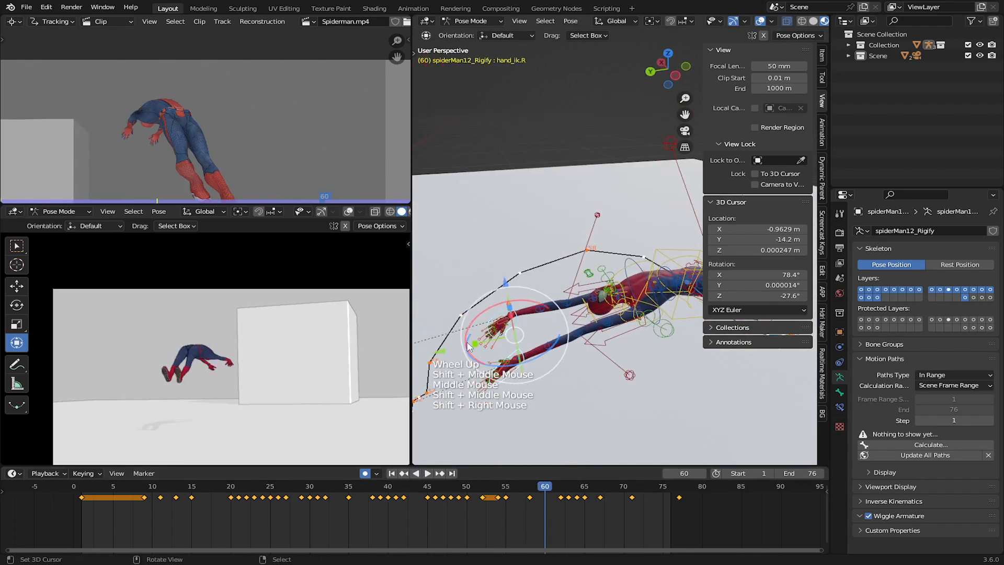
Replay the handspring and landing repeatedly from about frame 53.
click(489, 513)
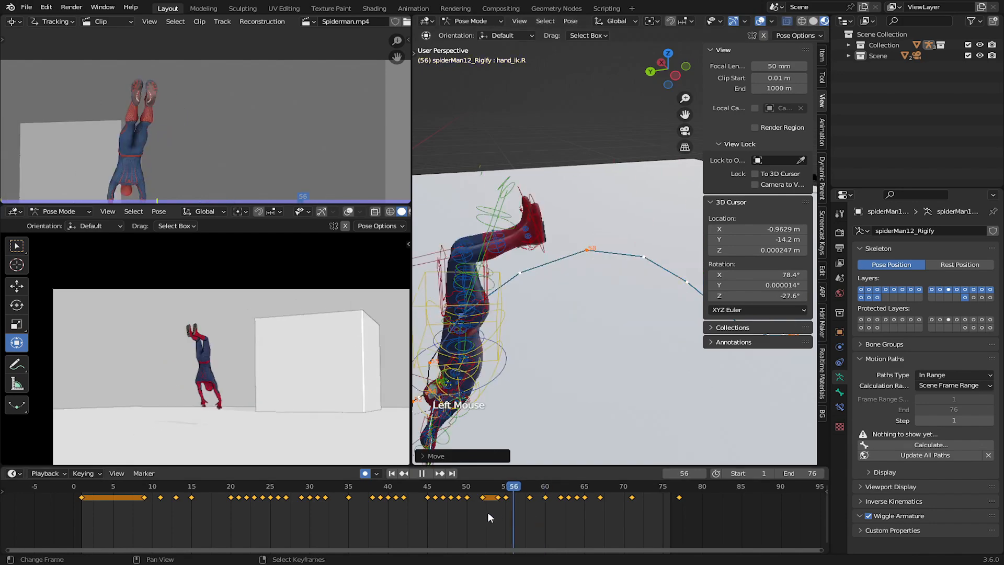
click(489, 512)
key(space)
click(489, 513)
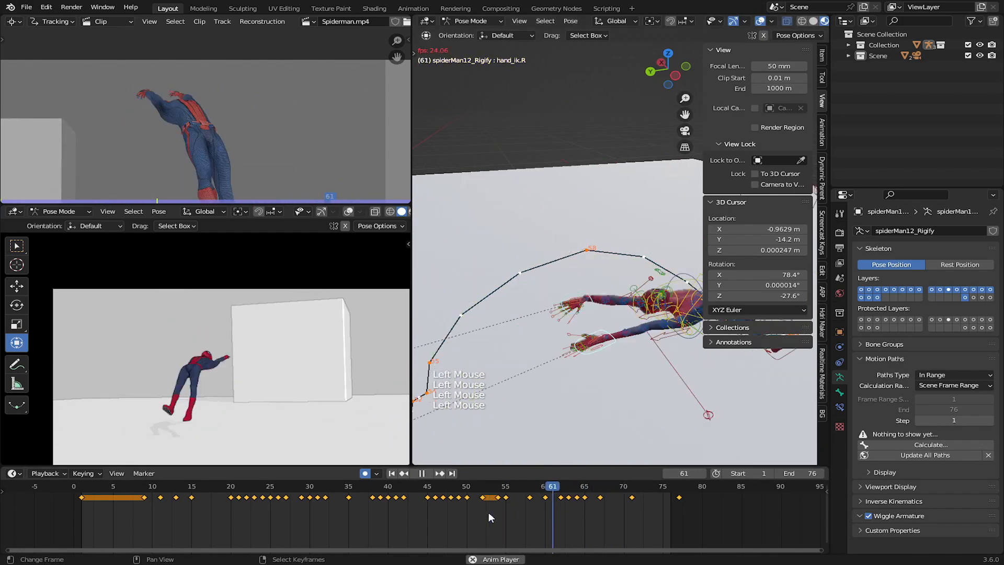
click(488, 512)
click(572, 513)
Go to frame 77 and rotate the chest control slightly in the final crouch, working from a side view.
drag(572, 509, 663, 526)
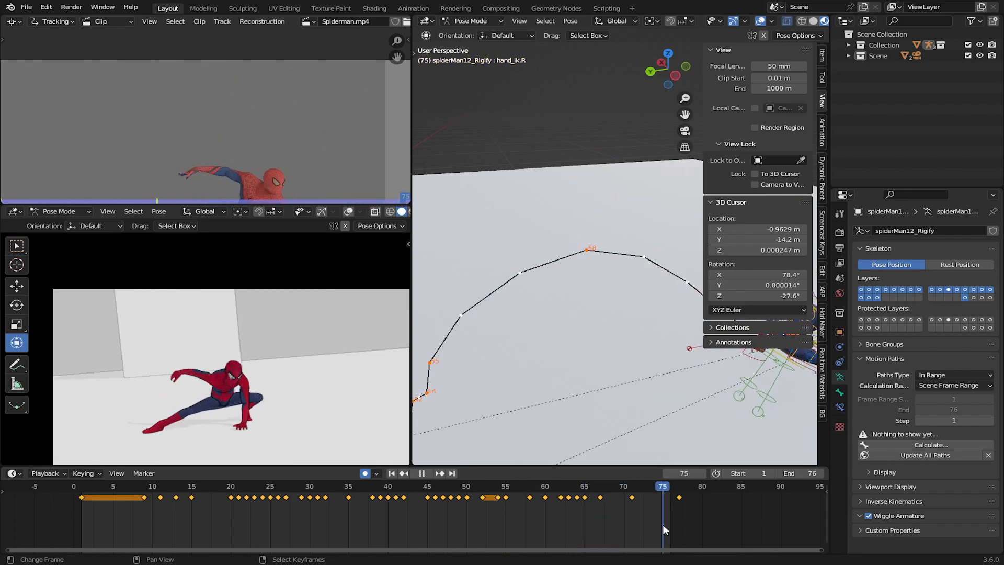
key(space)
scroll(543, 325, down, 6)
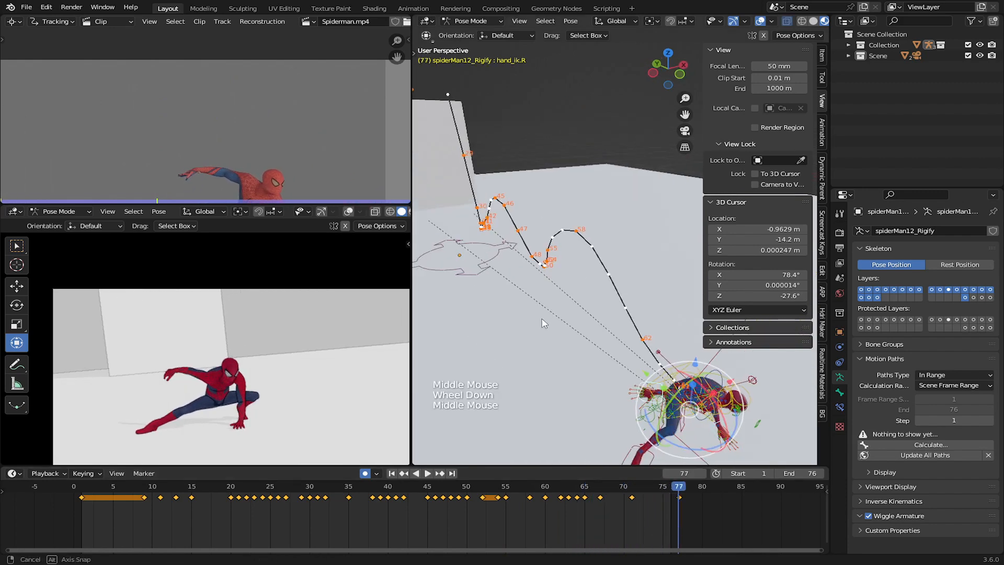
scroll(542, 325, up, 1)
middle_drag(543, 325, 628, 241)
shift+middle_drag(627, 241, 528, 248)
right_click(461, 298)
scroll(461, 298, up, 1)
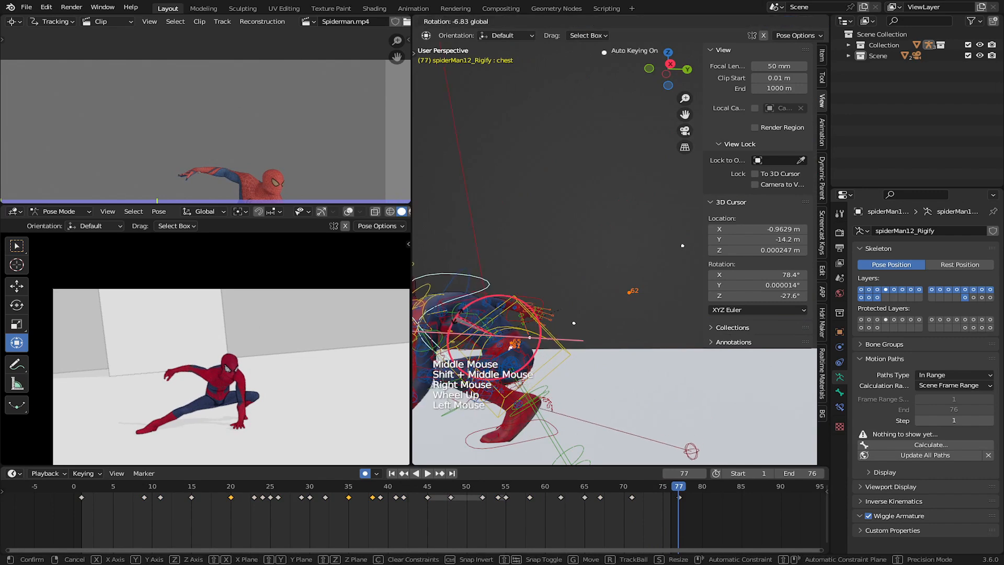
shift+middle_drag(461, 300, 568, 255)
click(568, 255)
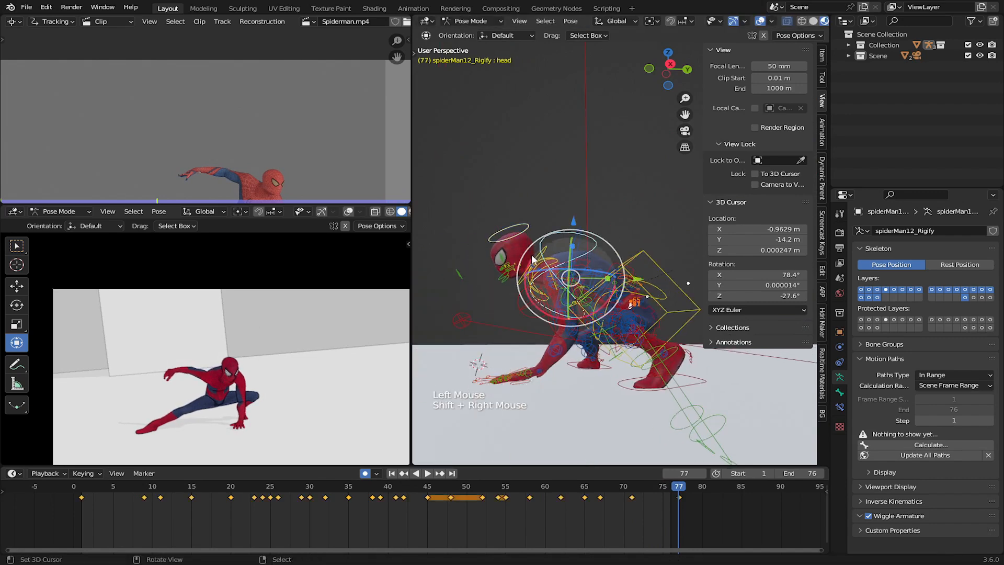
Rotate the head and neck controls at frame 77 and replay the landing.
drag(533, 259, 505, 249)
drag(496, 270, 498, 278)
click(629, 508)
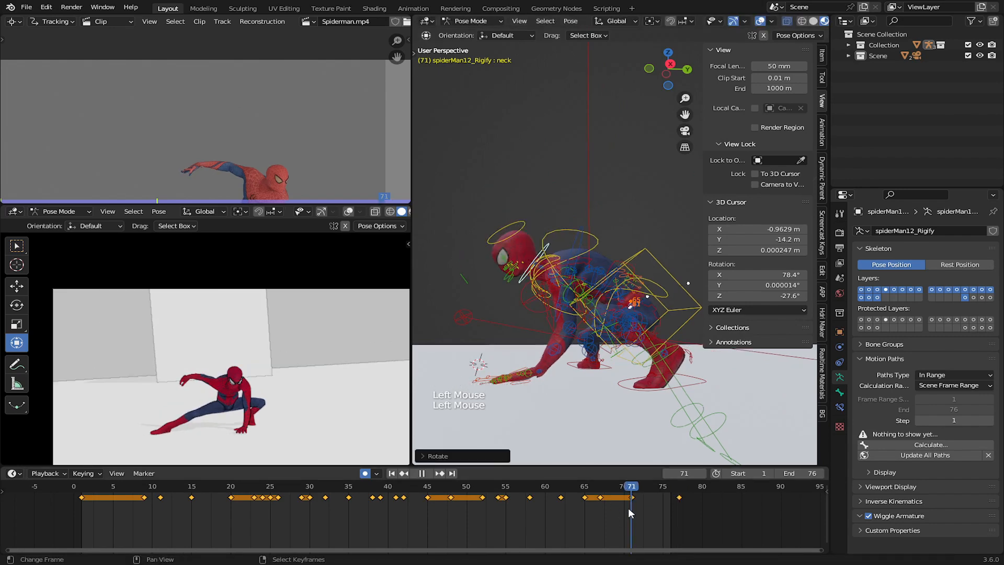
key(space)
click(494, 520)
key(space)
Select the torso and right hand controls at frame 71 and lower them slightly together.
click(607, 509)
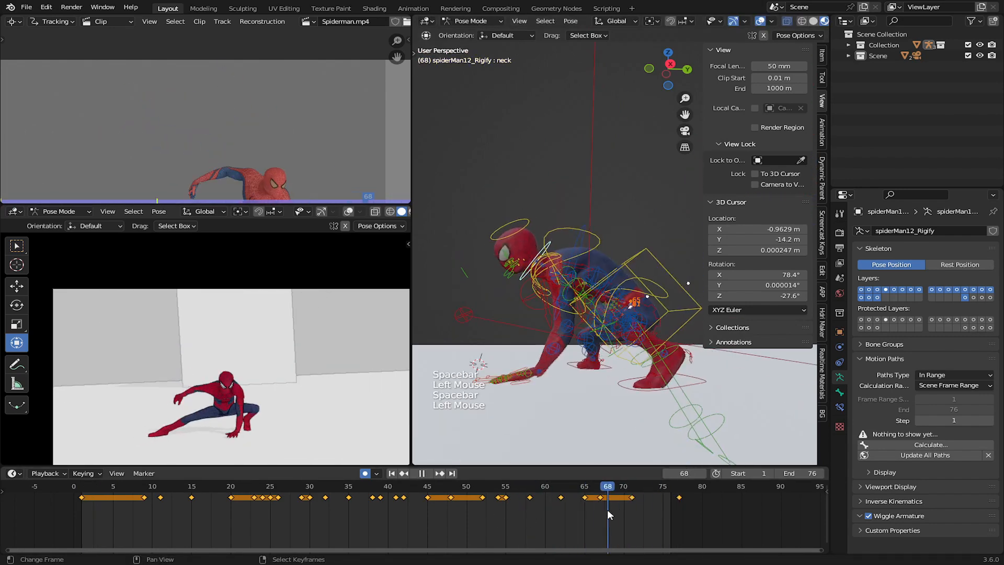
mouse_move(602, 509)
mouse_down()
mouse_move(585, 504)
mouse_move(600, 512)
mouse_up()
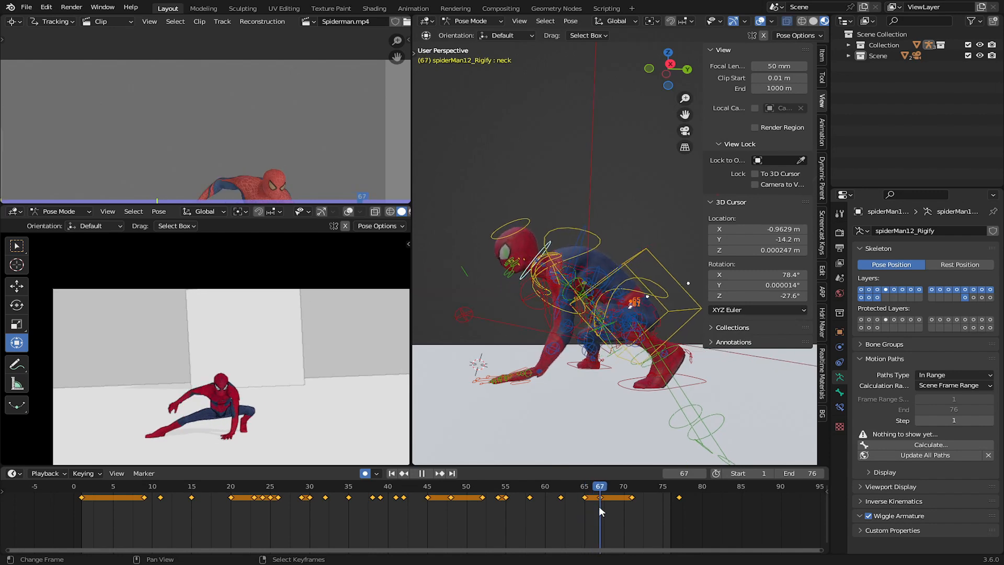
middle_drag(574, 442, 648, 454)
drag(597, 509, 631, 507)
shift+middle_drag(695, 335, 634, 335)
scroll(634, 256, up, 2)
right_click(635, 255)
middle_drag(634, 256, 570, 293)
mouse_move(570, 293)
middle_down()
mouse_move(624, 261)
mouse_move(576, 277)
middle_up()
shift+right_click(625, 265)
shift+middle_drag(575, 278, 524, 286)
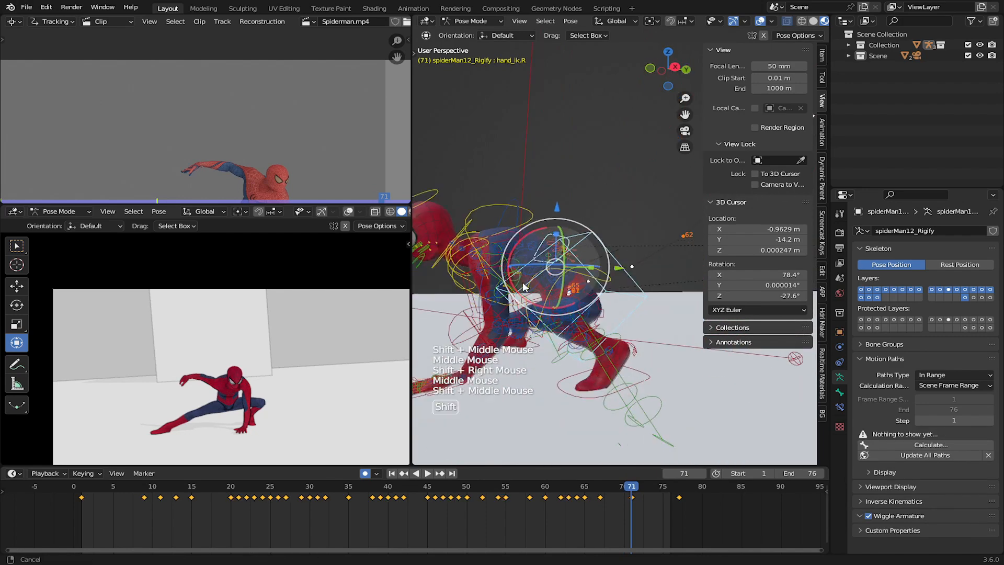
drag(556, 207, 556, 216)
Replay the final crouch repeatedly from about frame 62 to check how it settles.
click(577, 516)
key(space)
click(557, 513)
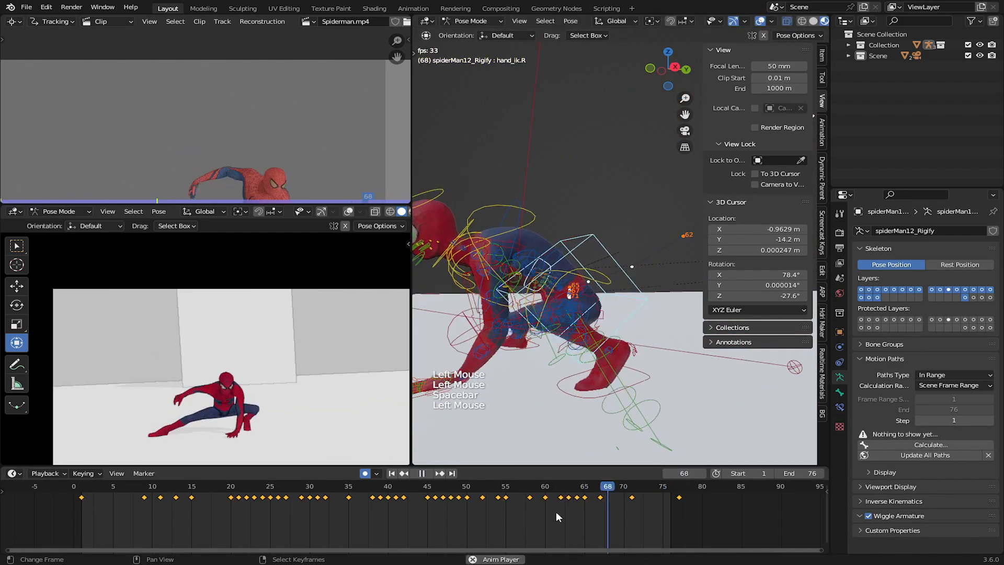
click(556, 513)
click(557, 513)
click(557, 512)
Rotate the head control at frame 71 and replay the crouch.
click(633, 507)
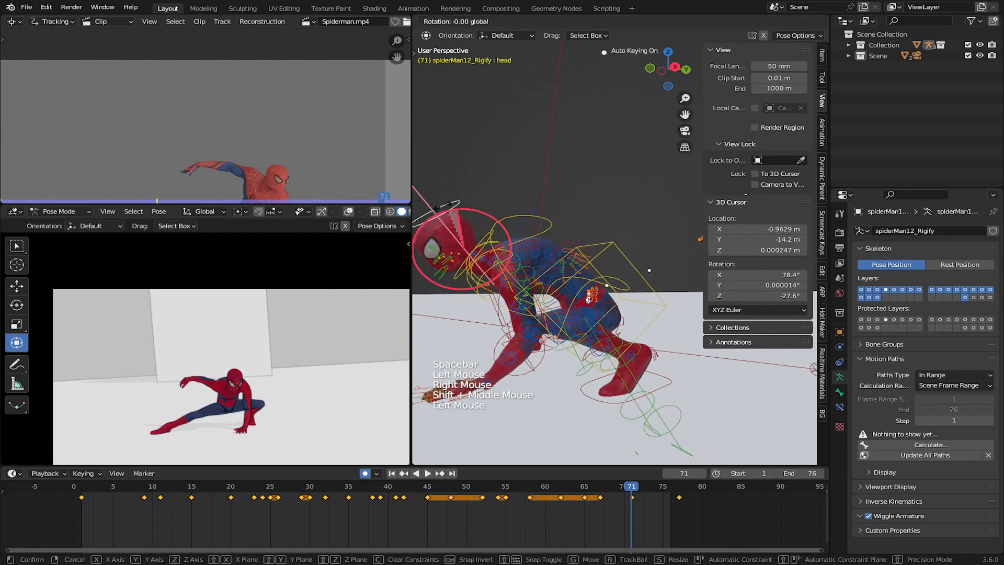
click(431, 205)
key(space)
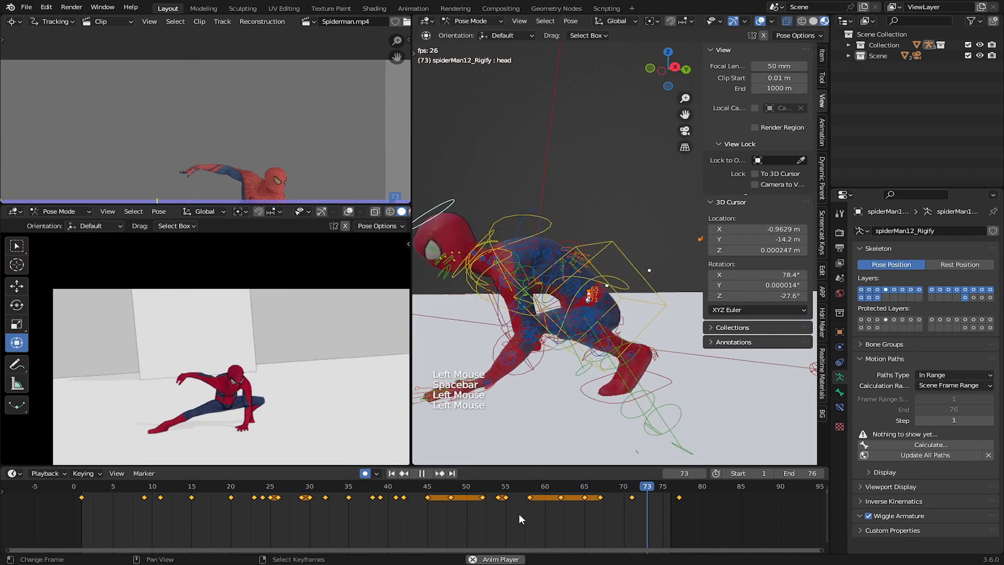
Select the right hand control at frame 77 and raise it about 0.04 m.
drag(520, 509, 675, 516)
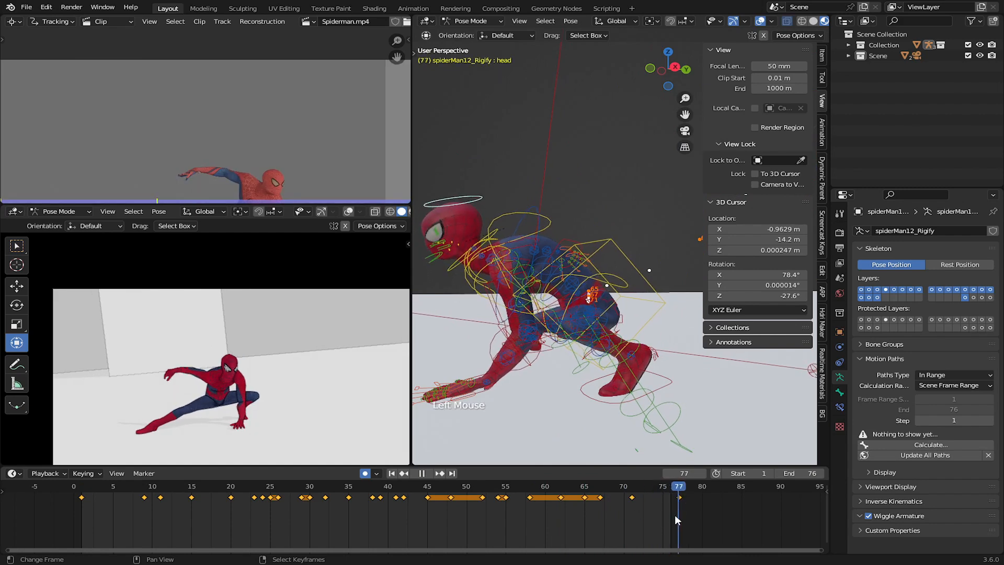
middle_drag(486, 319, 628, 324)
scroll(565, 271, up, 2)
mouse_move(565, 272)
middle_down()
mouse_move(581, 261)
mouse_move(562, 266)
middle_up()
right_click(538, 243)
key(g)
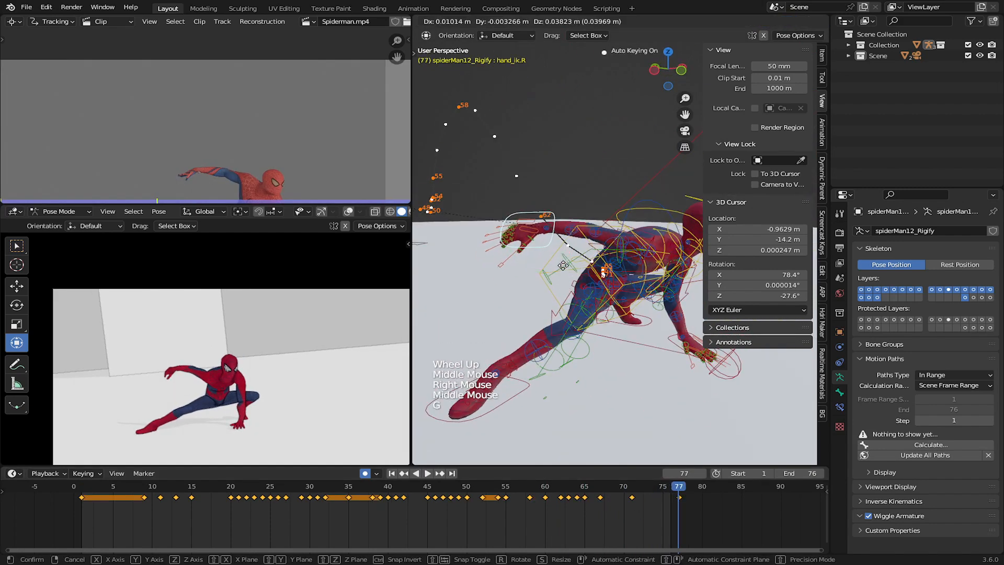
click(563, 266)
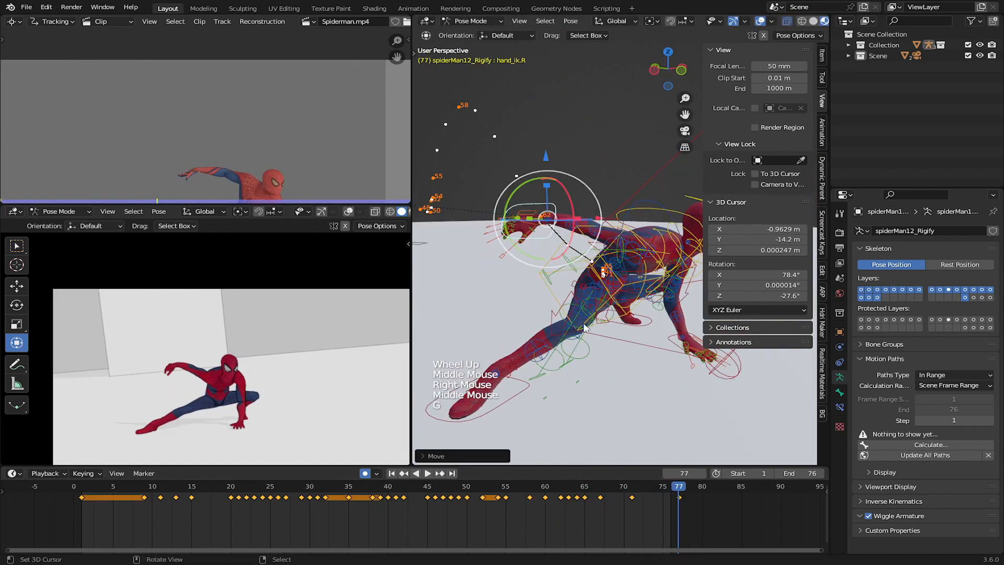
Adjust the right hand control's position at frame 71 and replay the final crouch.
click(632, 503)
key(g)
key(space)
drag(585, 505, 671, 514)
click(552, 507)
click(553, 507)
key(space)
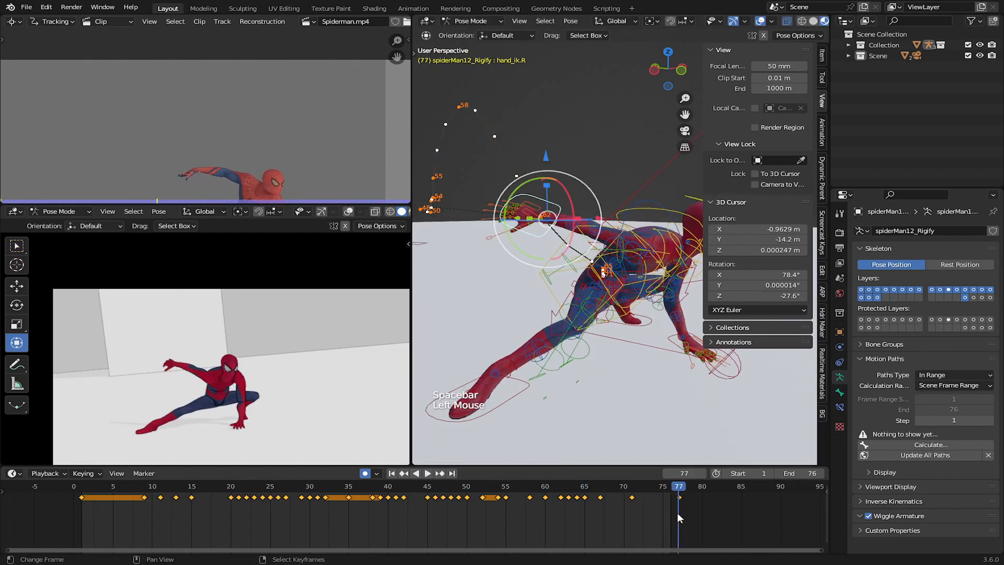
Copy the right hand's frame 71 keyframe to frame 77, nudge the hand there, and replay the crouch.
key(ctrl+v)
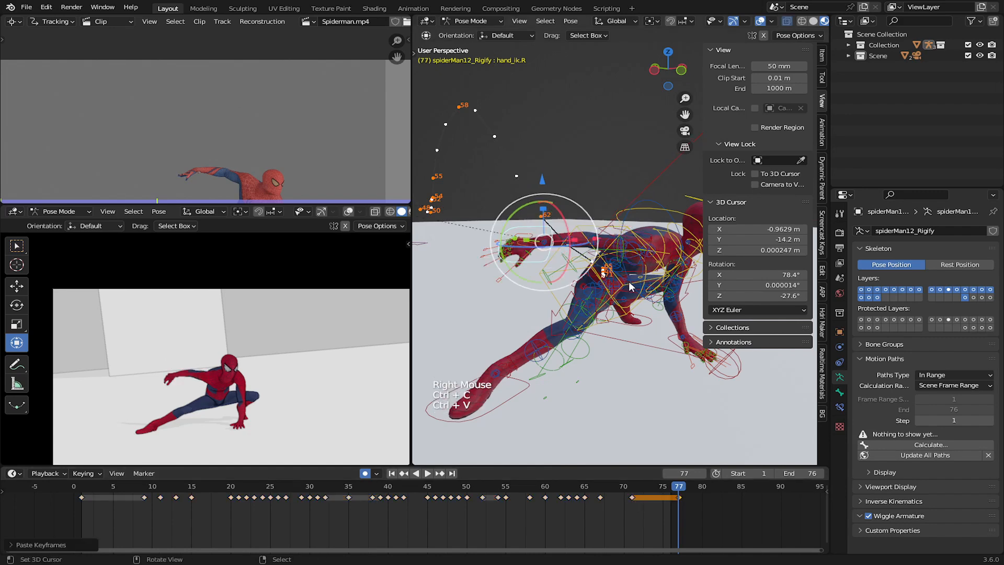
key(g)
click(609, 301)
click(566, 516)
key(space)
click(566, 515)
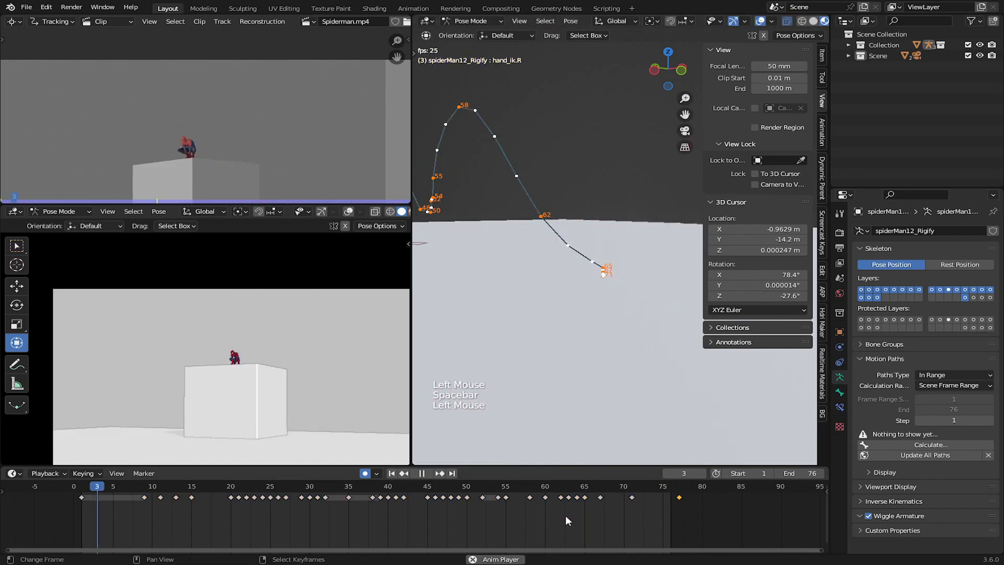
click(566, 516)
click(565, 515)
key(space)
Reposition the right hand control slightly at frame 67.
drag(566, 515, 599, 496)
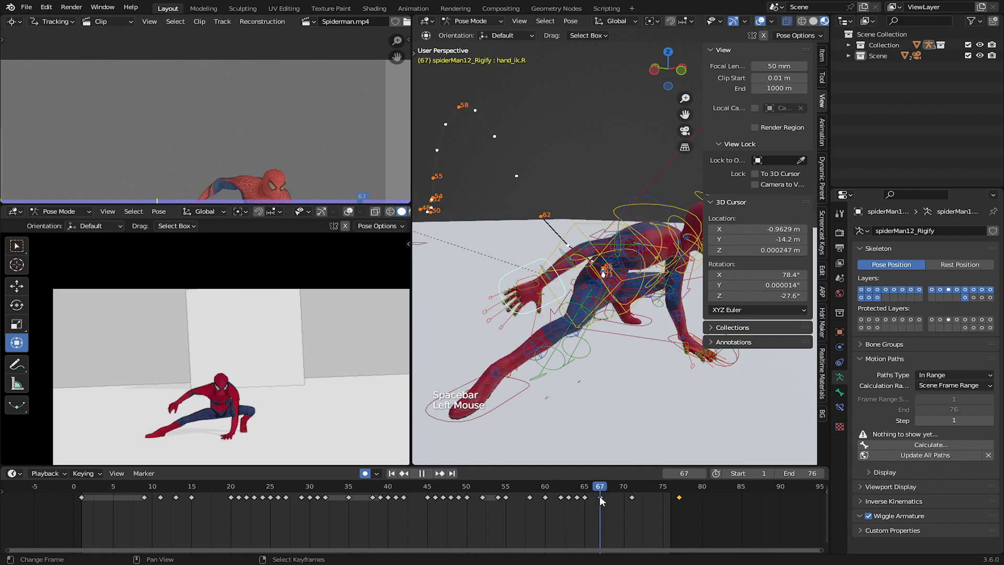
key(g)
click(596, 434)
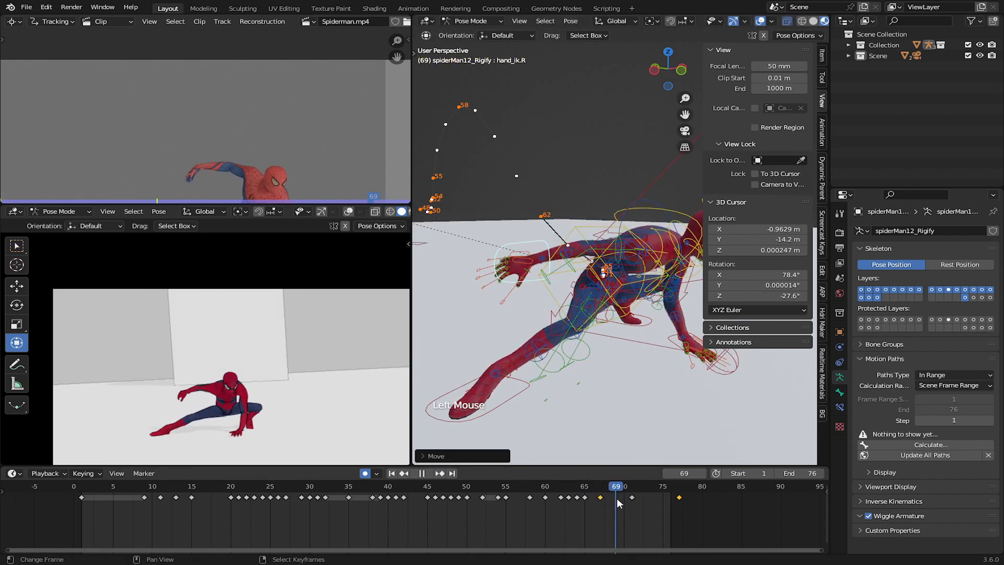
Scrub and replay the landing to check the right hand's swing into the crouch.
drag(634, 501, 669, 506)
drag(600, 497, 439, 476)
key(space)
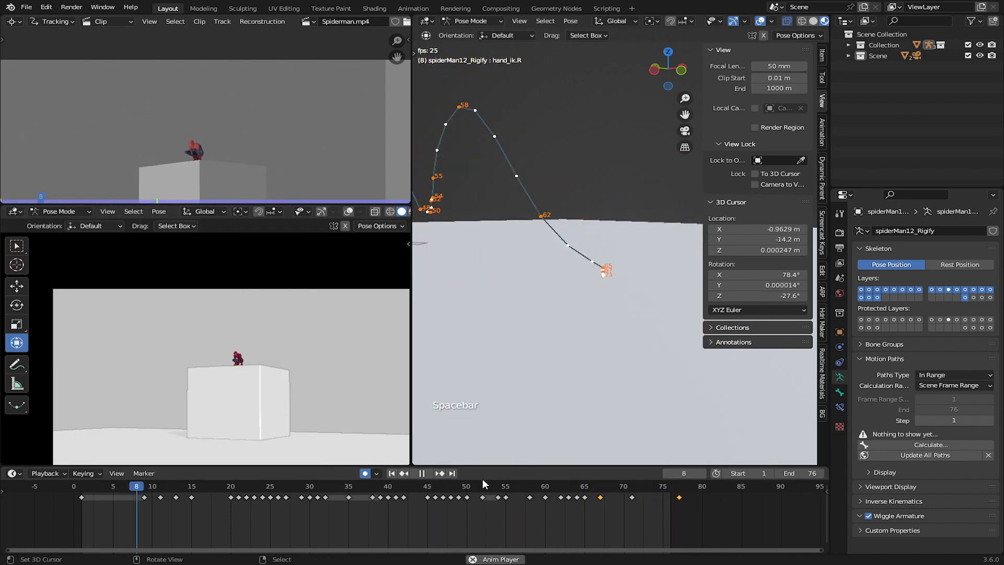
click(547, 510)
key(space)
drag(547, 510, 578, 505)
Try to shift the right hand's keyframes from frame 64 onward one frame later and replay.
shift+scroll(601, 501, up, 2)
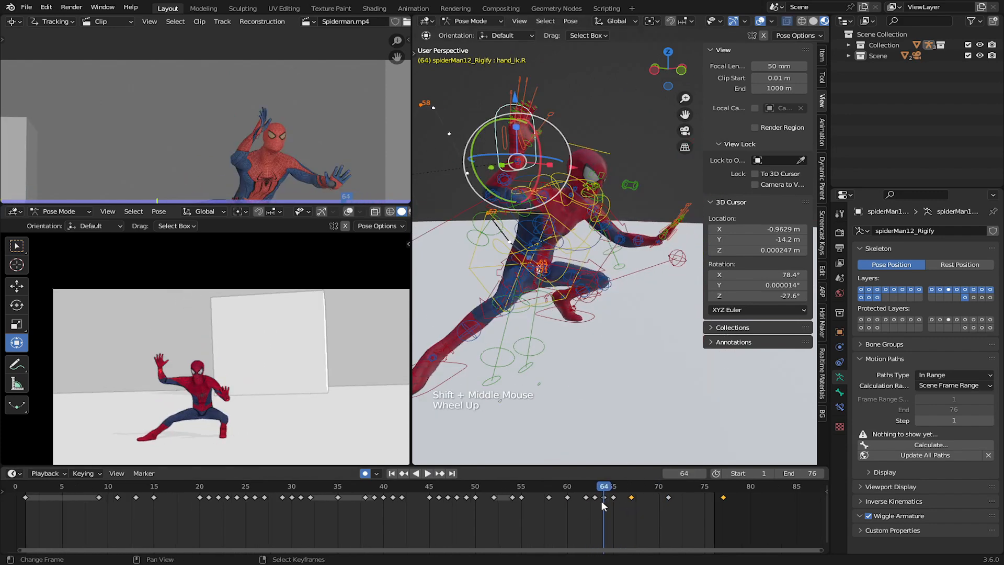
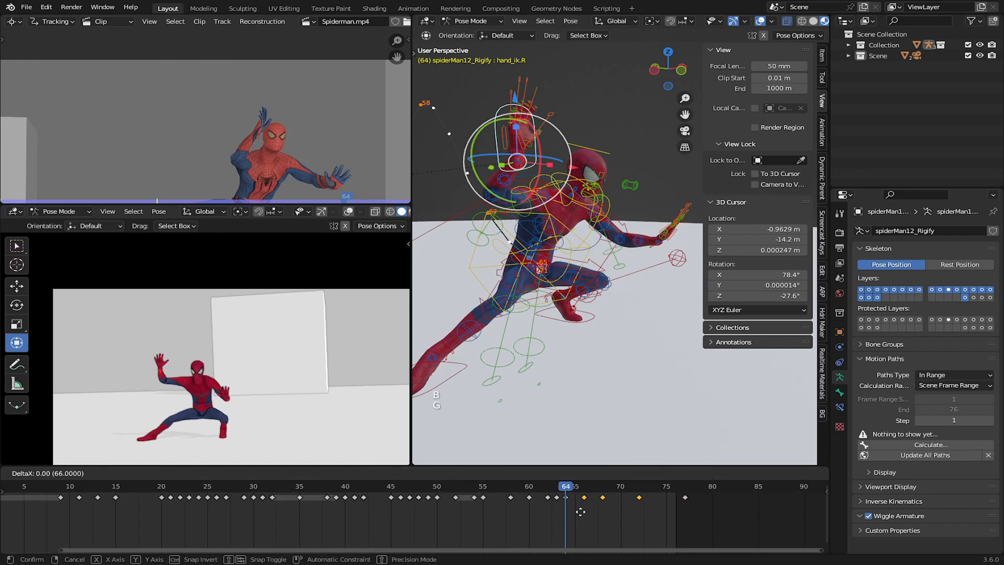
key(g)
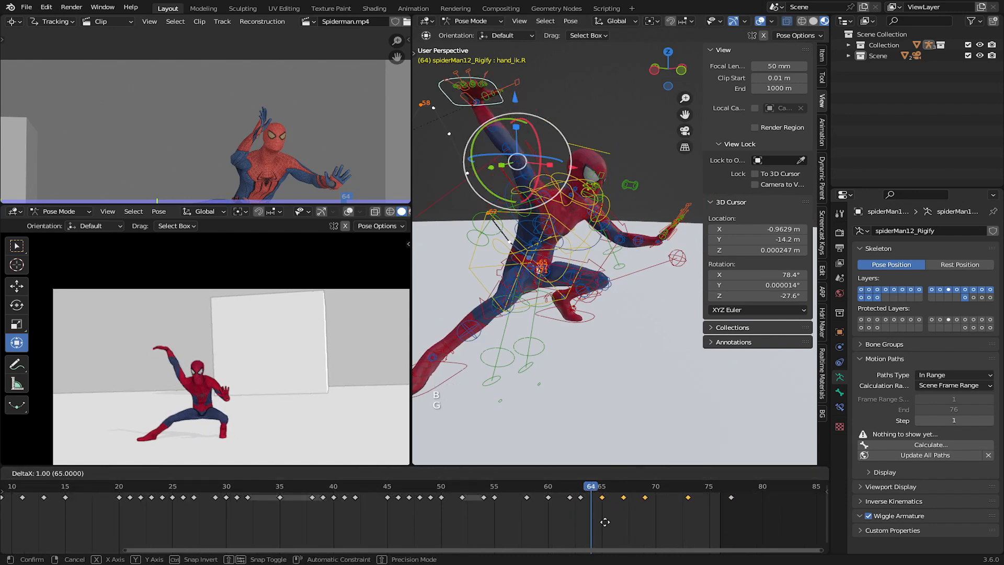
click(604, 521)
click(569, 516)
key(space)
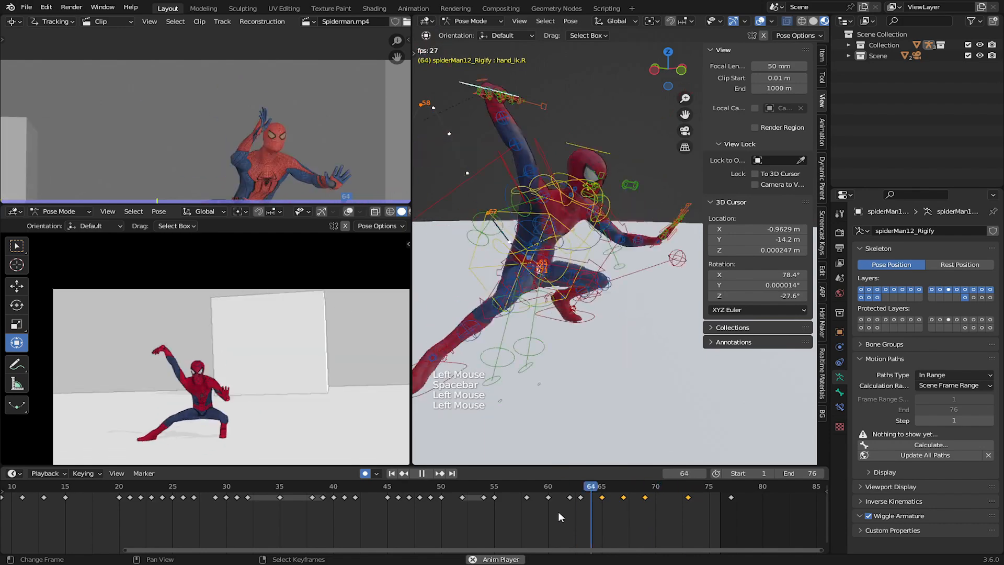
Undo the right hand keyframe timing shifts.
key(ctrl+z)
key(ctrl+z)
key(ctrl+z)
key(ctrl+z)
key(ctrl+z)
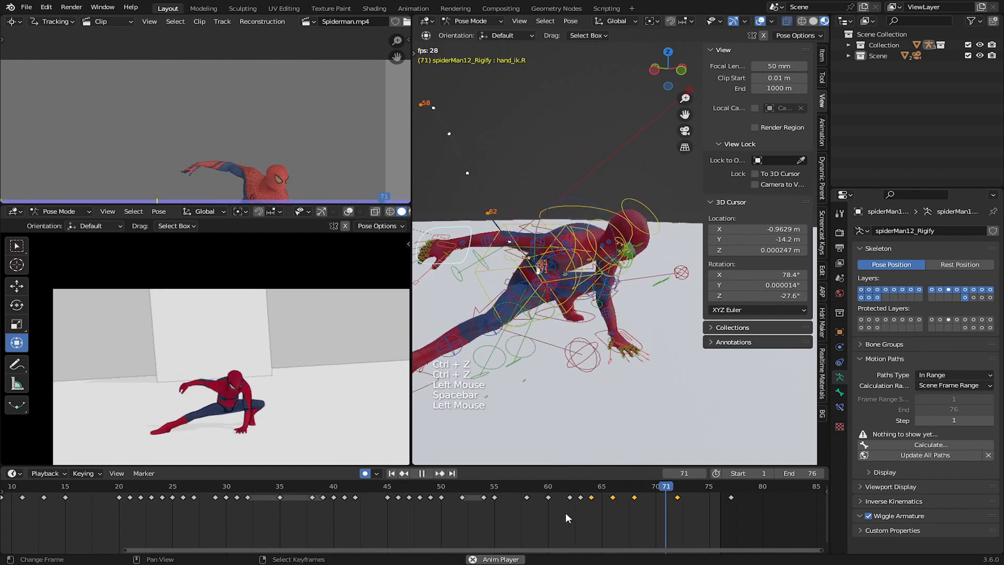
Replay the landing from about frame 58 to the end and scrub around frame 65 to examine the hand timing.
key(space)
click(566, 511)
click(566, 511)
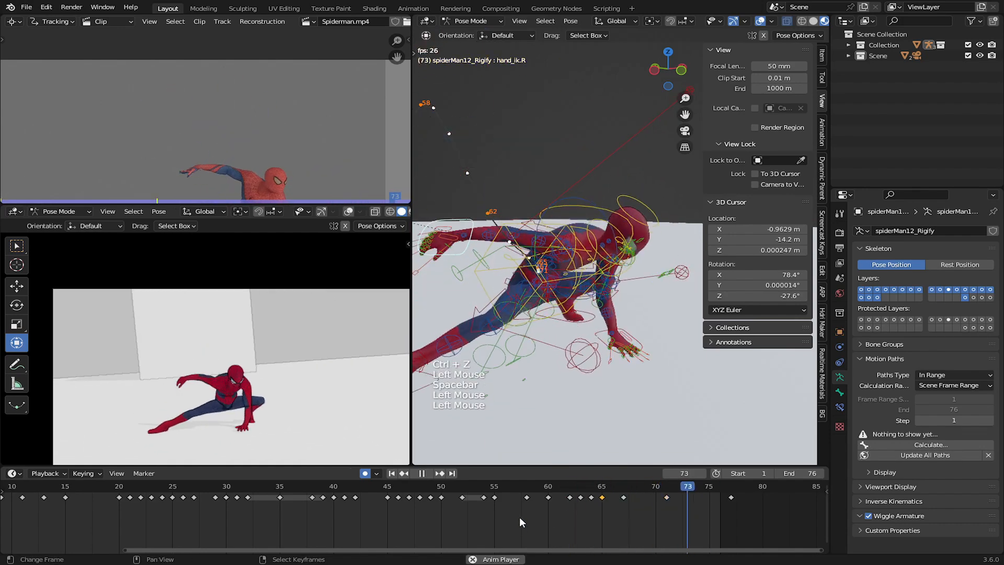
click(520, 517)
click(520, 517)
click(519, 517)
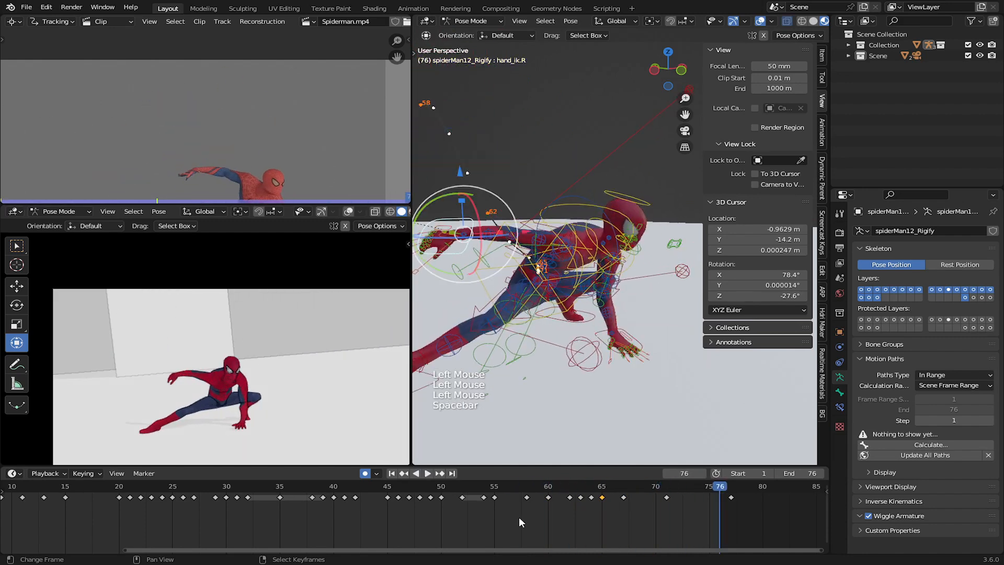
key(space)
click(591, 516)
drag(592, 515, 600, 517)
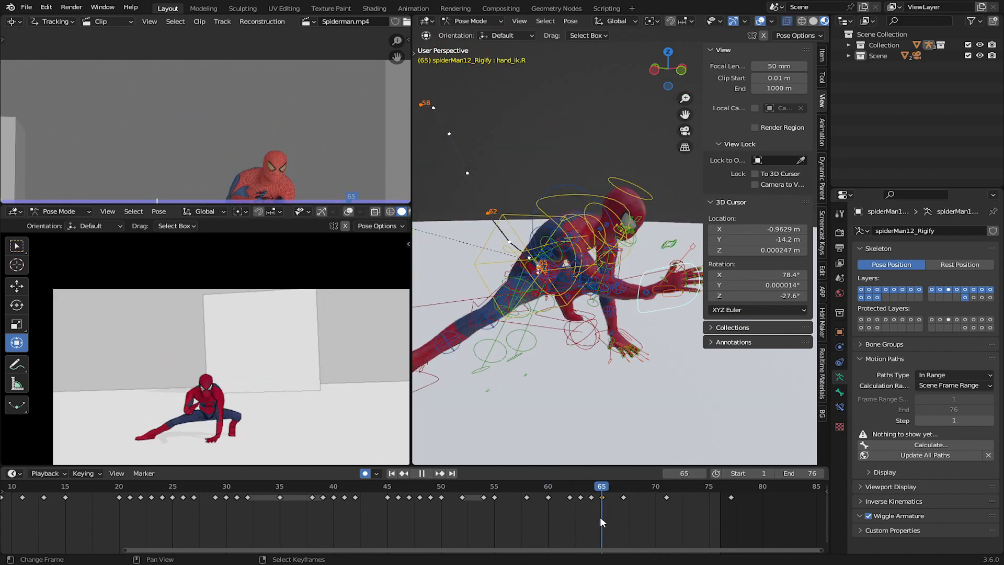
At frame 64, select the right hand's four finger controls and curl the fingers by scaling them around individual origins.
middle_drag(321, 160, 320, 127)
click(591, 495)
shift+middle_drag(602, 325, 591, 293)
middle_drag(648, 283, 565, 272)
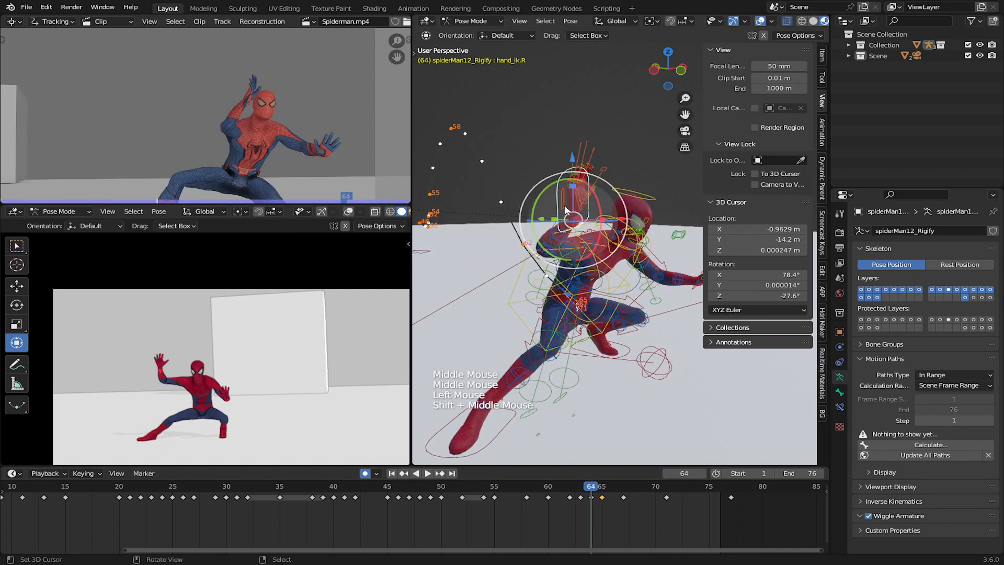
shift+middle_drag(581, 225, 554, 261)
scroll(555, 259, up, 1)
middle_drag(557, 258, 540, 254)
scroll(539, 251, up, 4)
shift+middle_drag(534, 170, 542, 202)
scroll(523, 206, up, 1)
right_click(510, 211)
right_click(509, 211)
shift+right_click(464, 168)
shift+middle_drag(460, 170, 486, 165)
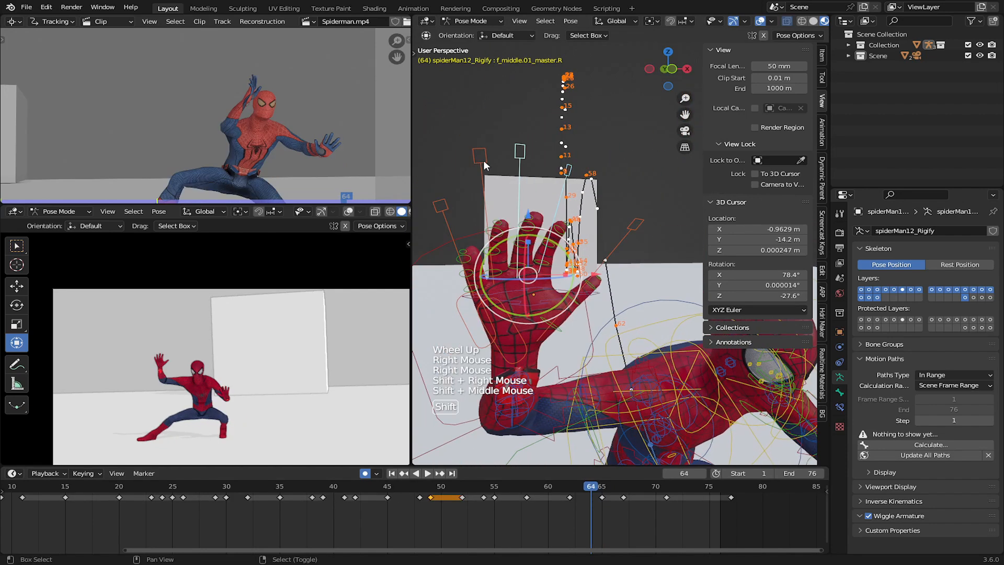
key(s)
right_click(549, 318)
click(652, 21)
click(675, 58)
key(s)
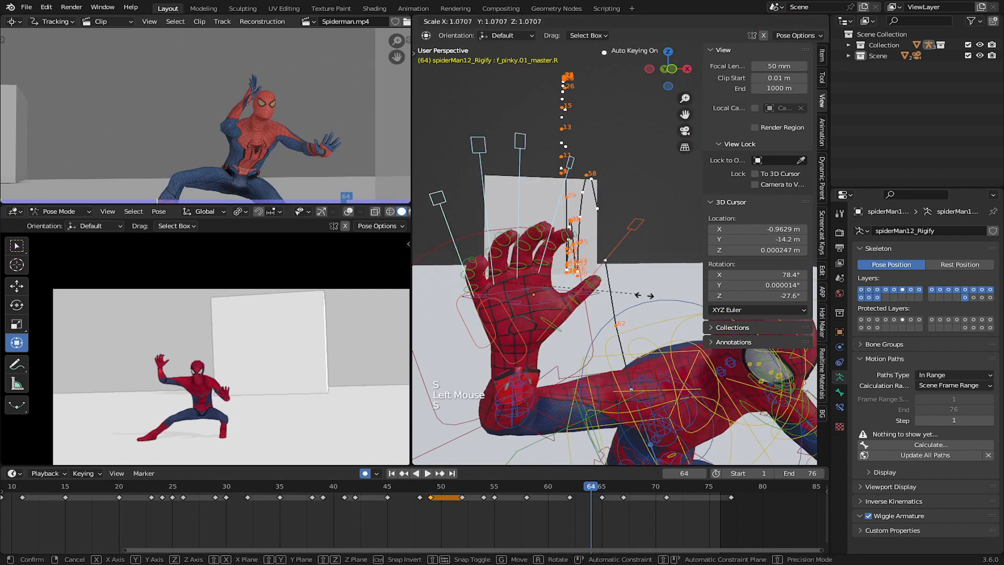
click(607, 272)
Refine the right hand's finger pose at frame 64 by rotating, rescaling and moving the four finger controls.
scroll(575, 282, down, 2)
middle_drag(523, 277, 565, 262)
middle_drag(565, 261, 581, 267)
key(r)
click(636, 314)
key(s)
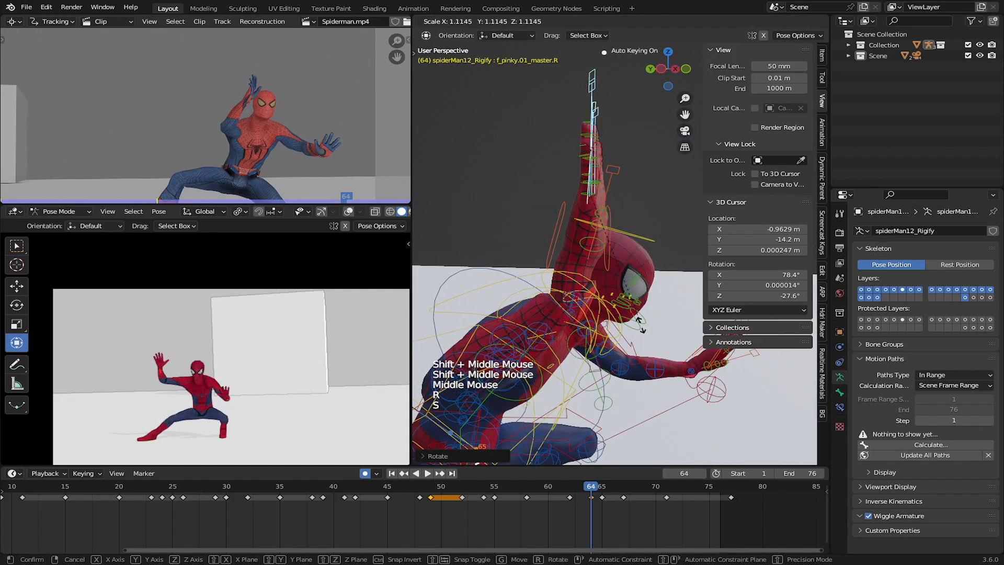
click(630, 329)
middle_drag(614, 168, 579, 198)
key(s)
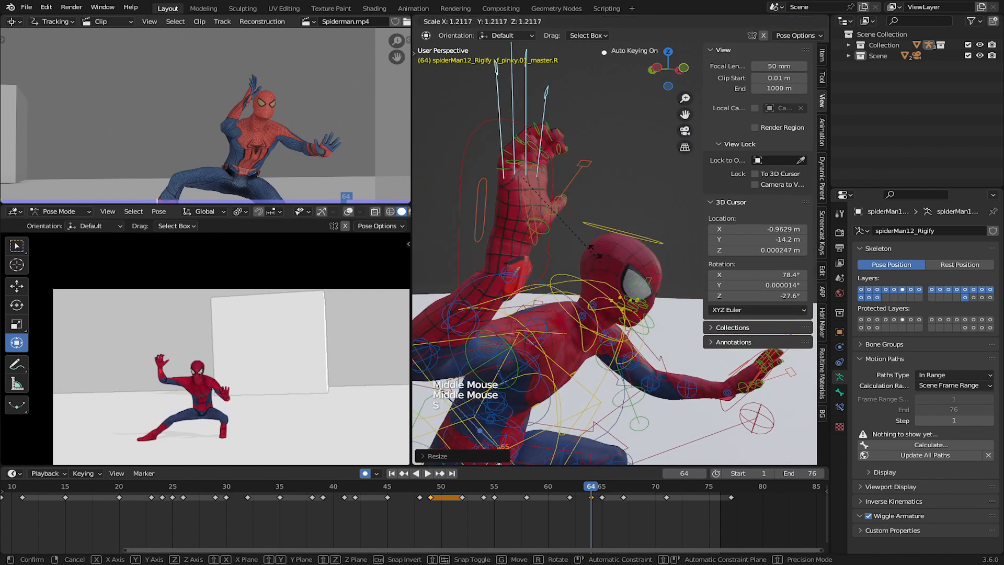
key(g)
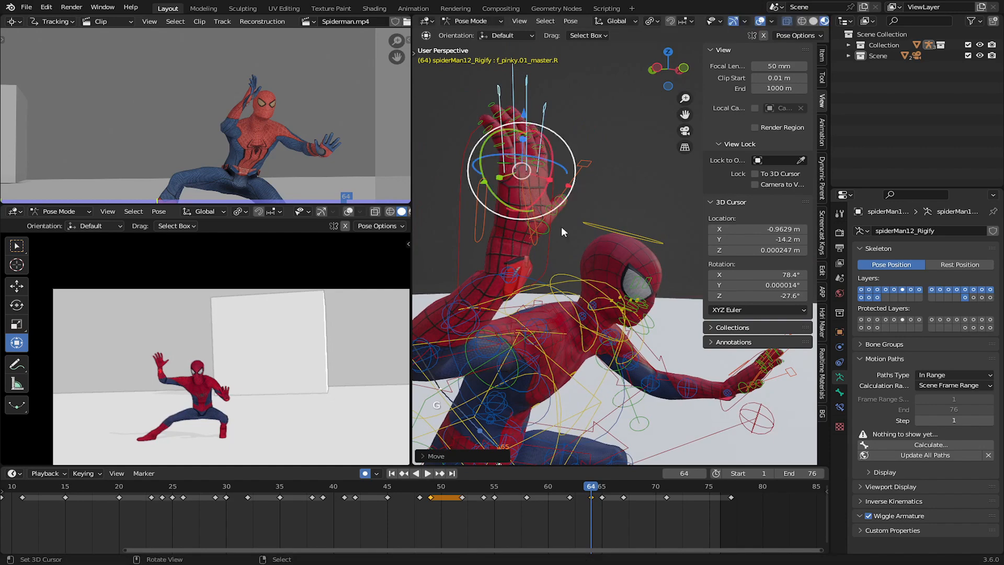
Replay the landing from before frame 60 to check the finger pose at frame 64.
key(space)
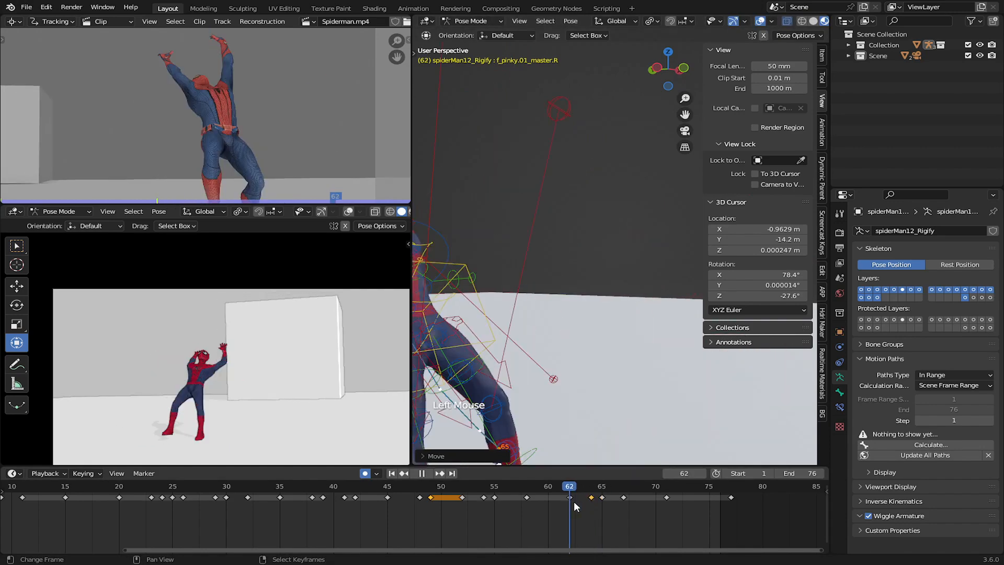
click(523, 513)
click(523, 513)
key(space)
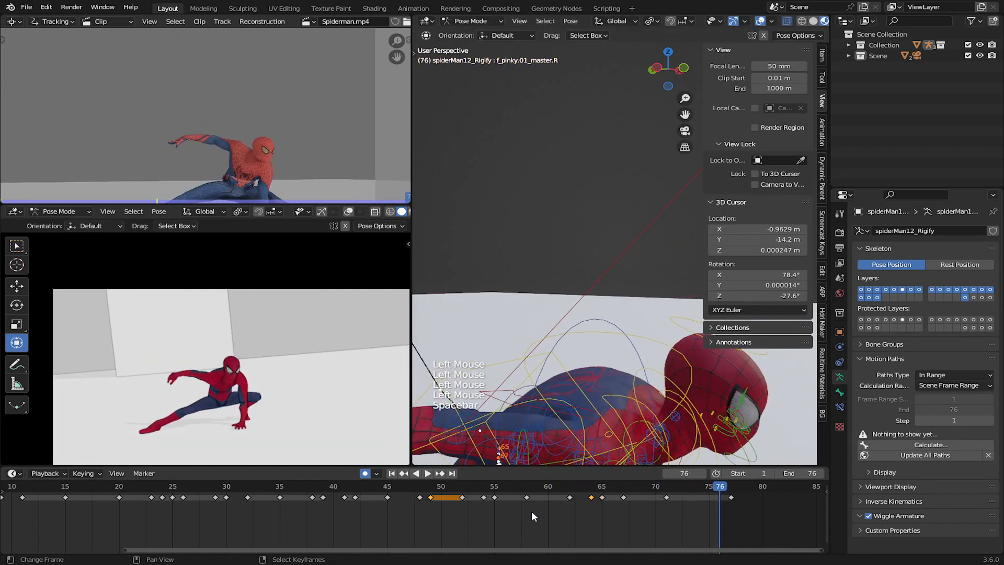
Scale the right hand's four finger controls up at frame 62 to curl the fingers.
drag(533, 511, 573, 516)
shift+middle_drag(601, 262, 712, 338)
scroll(647, 337, up, 1)
scroll(713, 337, up, 1)
shift+middle_drag(483, 333, 591, 356)
key(s)
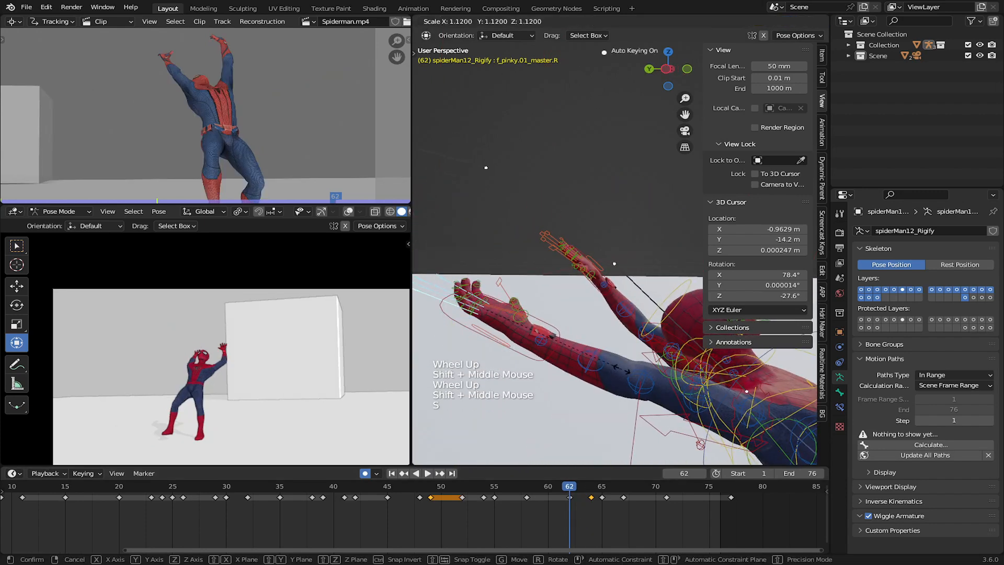
Replay the landing from about frame 57 to check the finger motion between frames 62 and 64.
click(518, 504)
key(space)
click(518, 504)
click(518, 504)
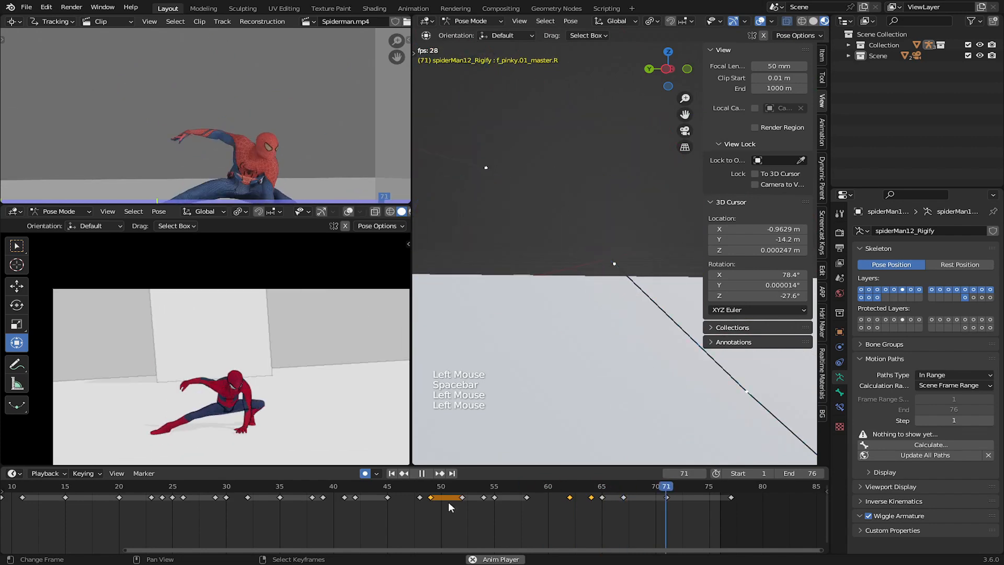